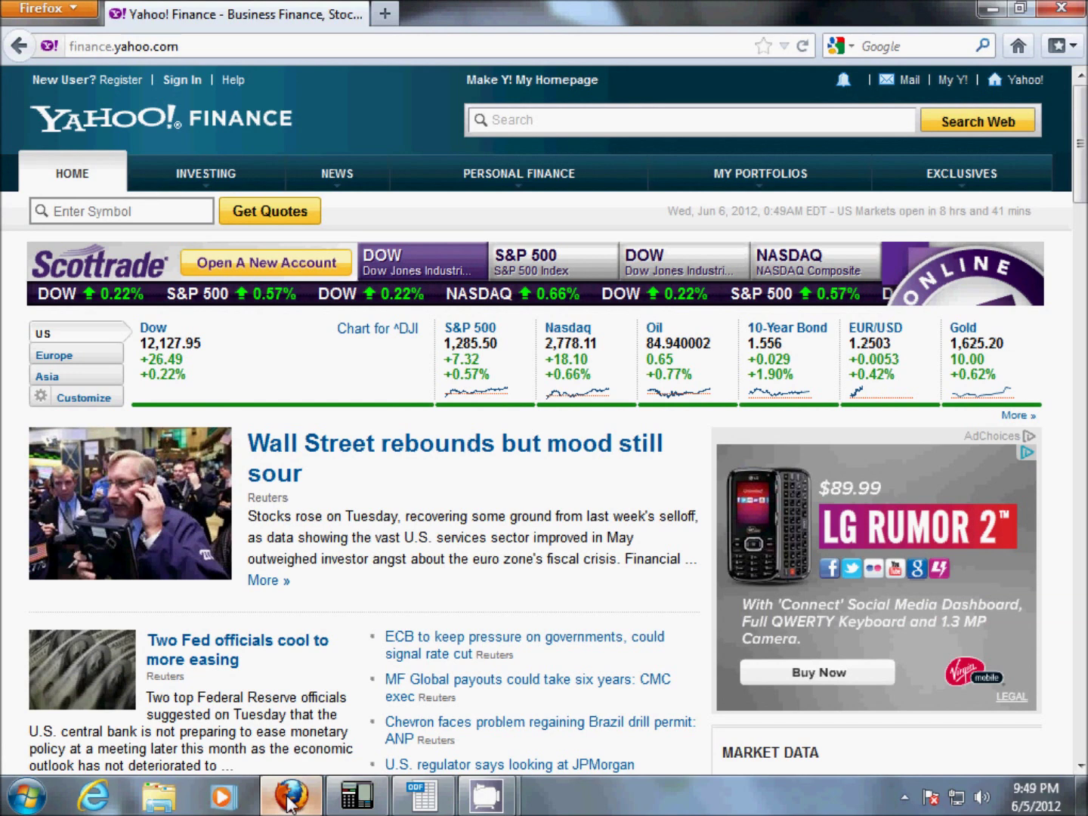
Enter the note 'if aapl goes down 3 days, up on the 4th day and down on the 5th' in A1.
left_click(427, 801)
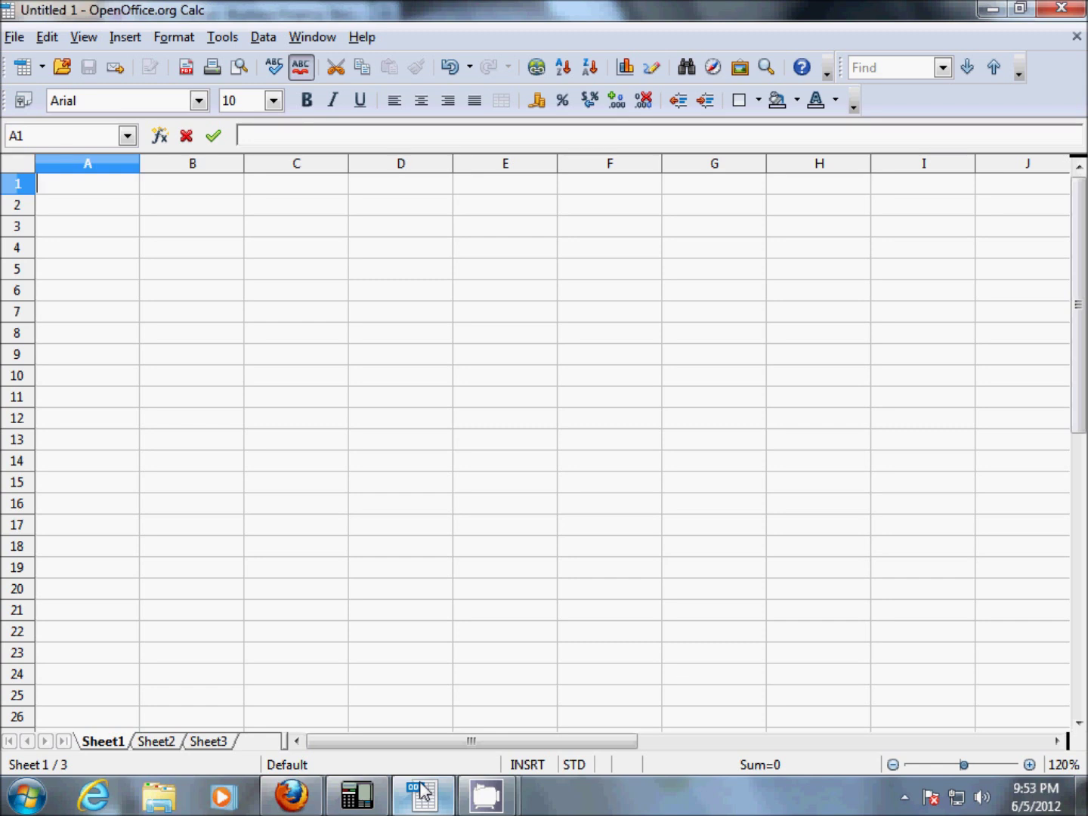
type("if aapl ")
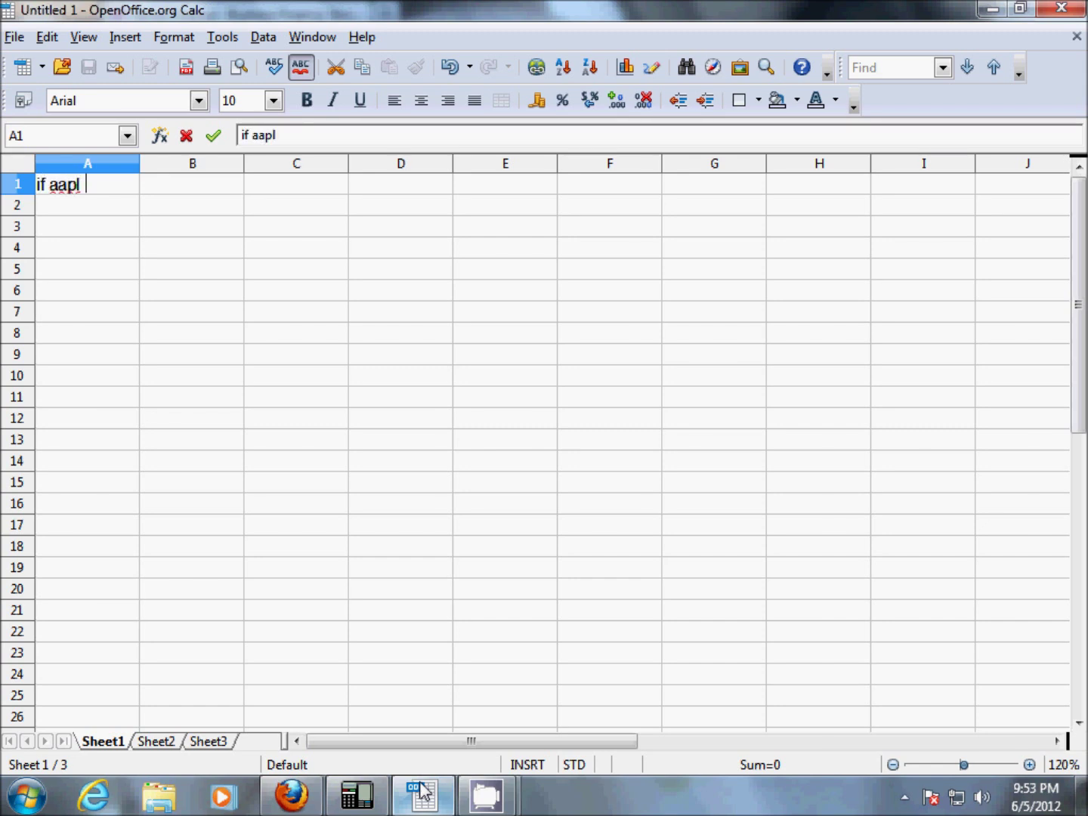
type("goes ")
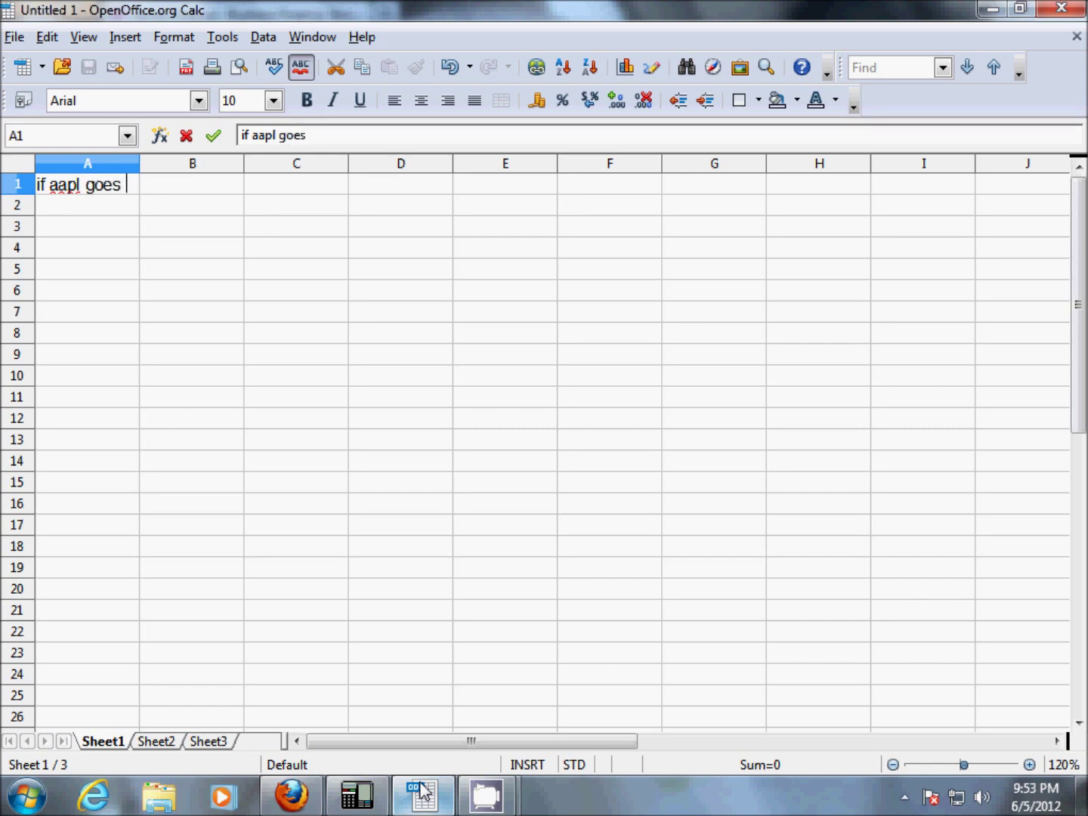
type("down 3")
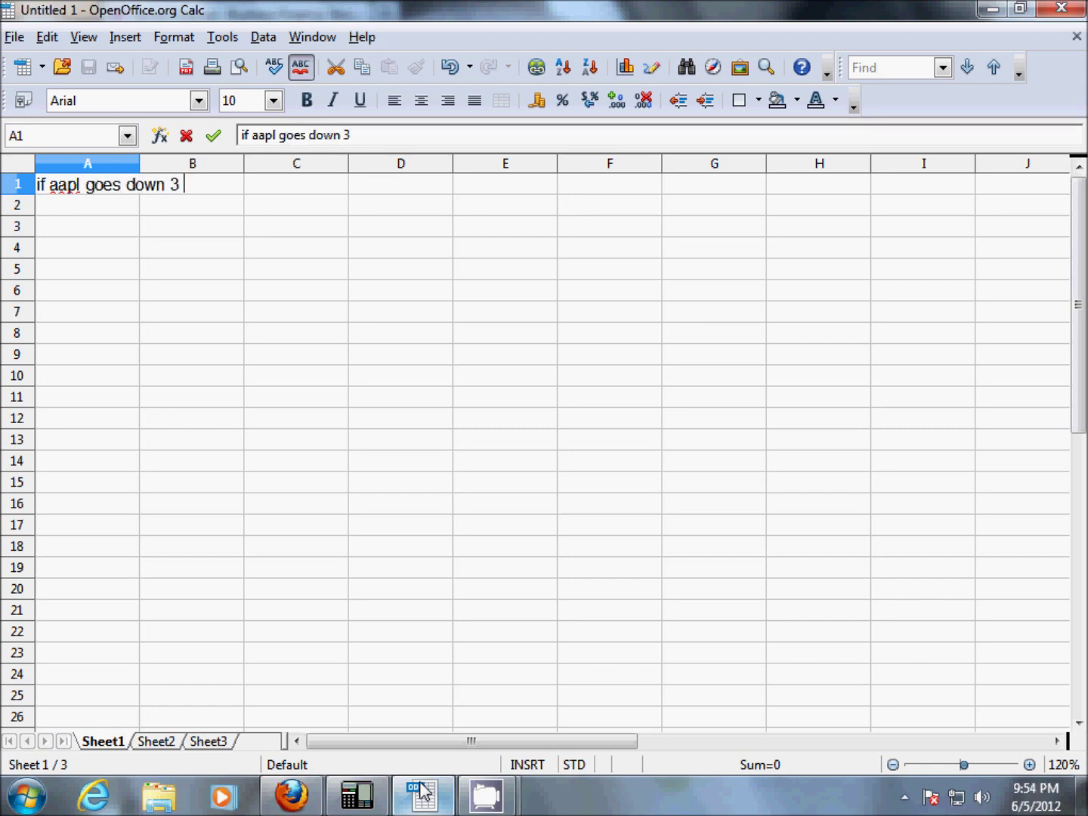
type(" days, up on ")
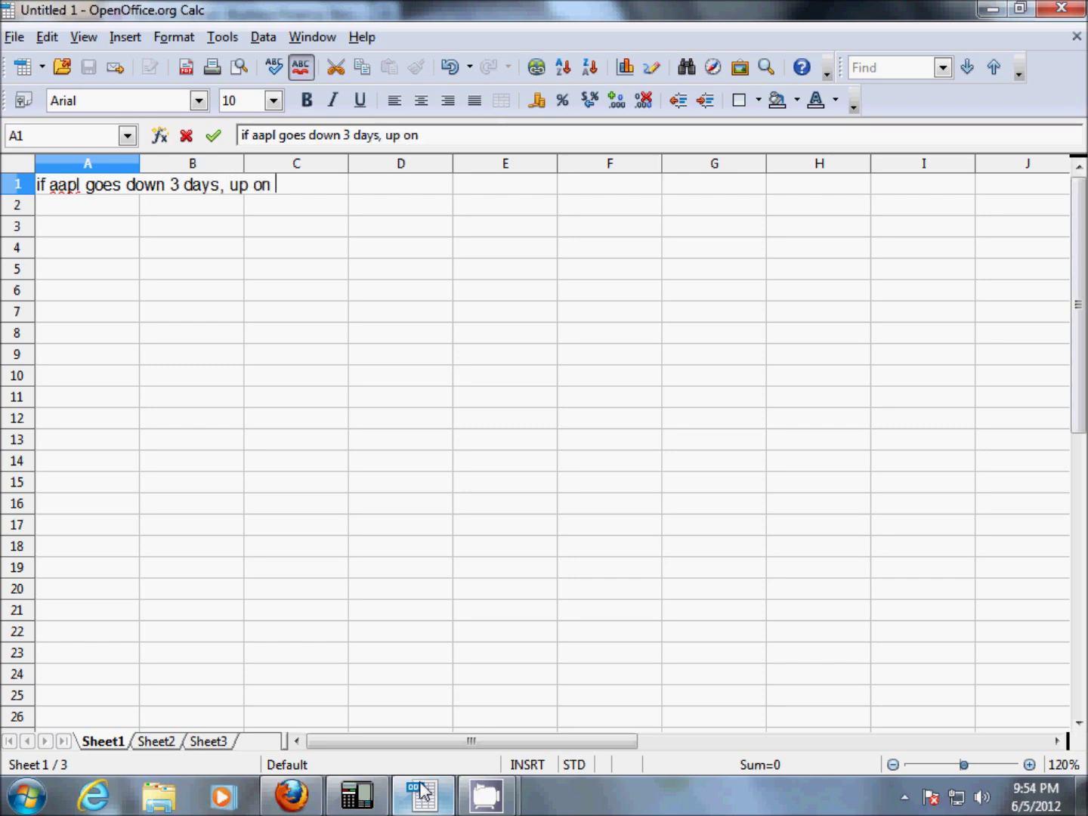
type("the 4th ")
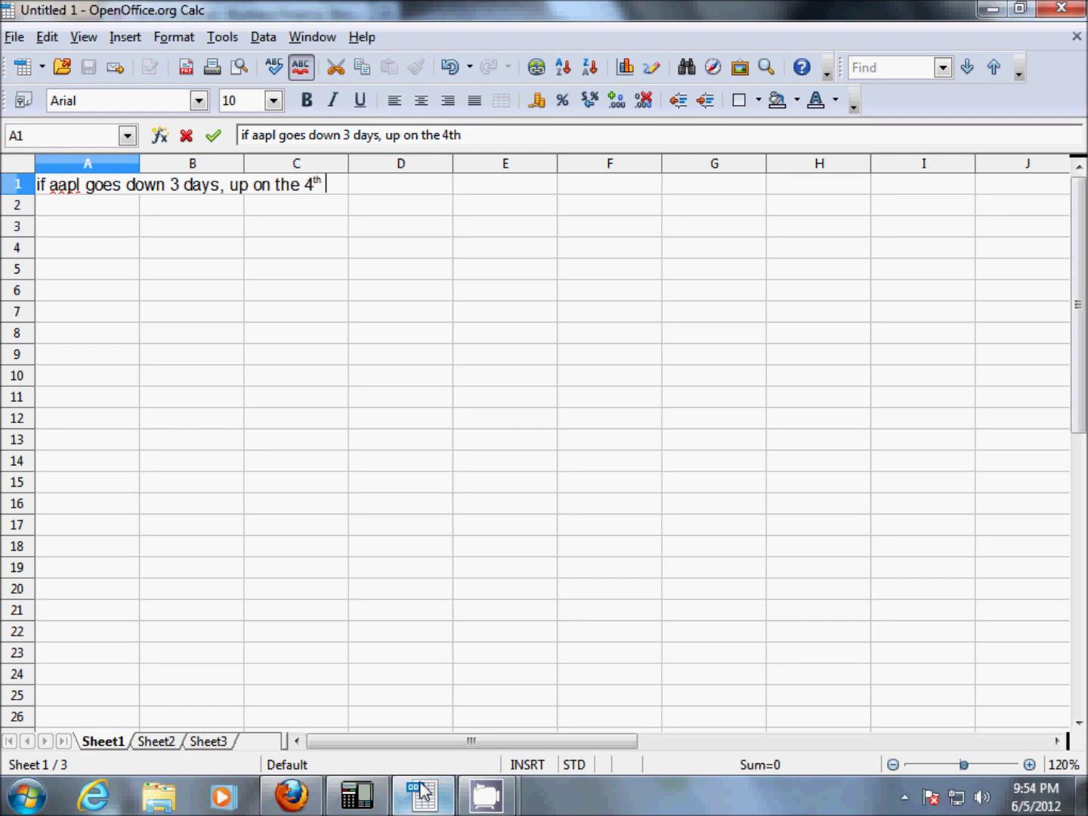
type("day and ")
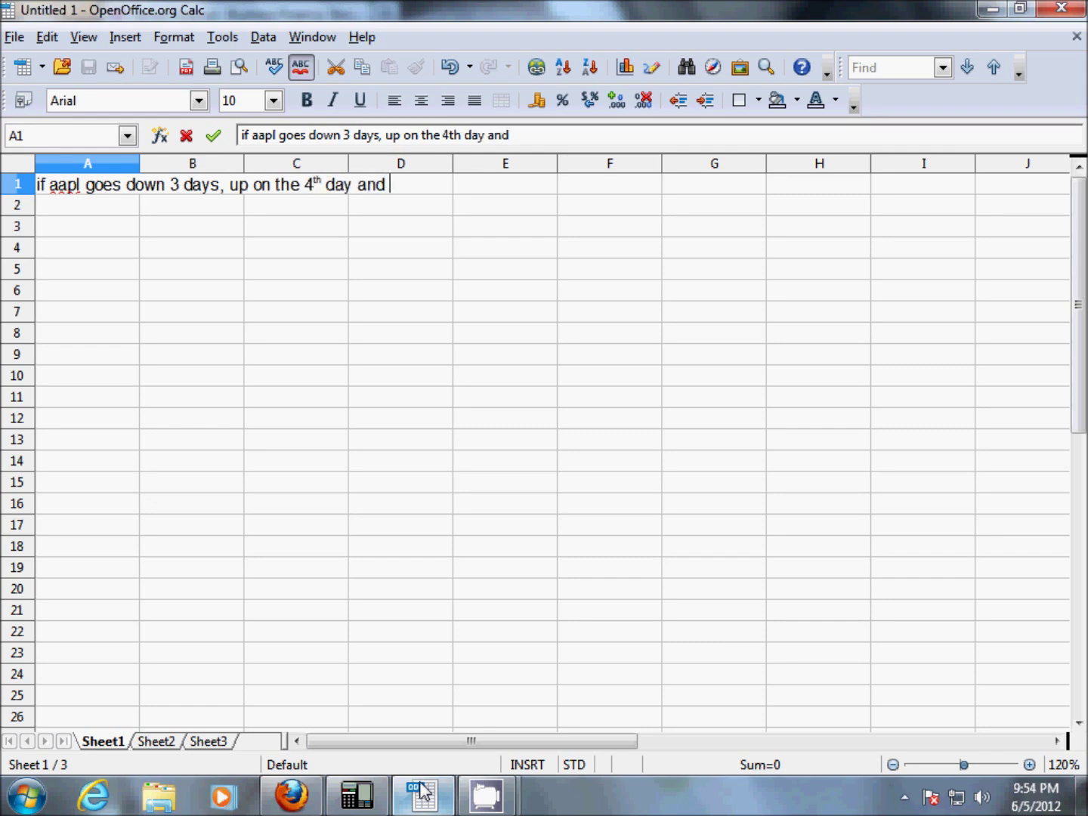
type("down on")
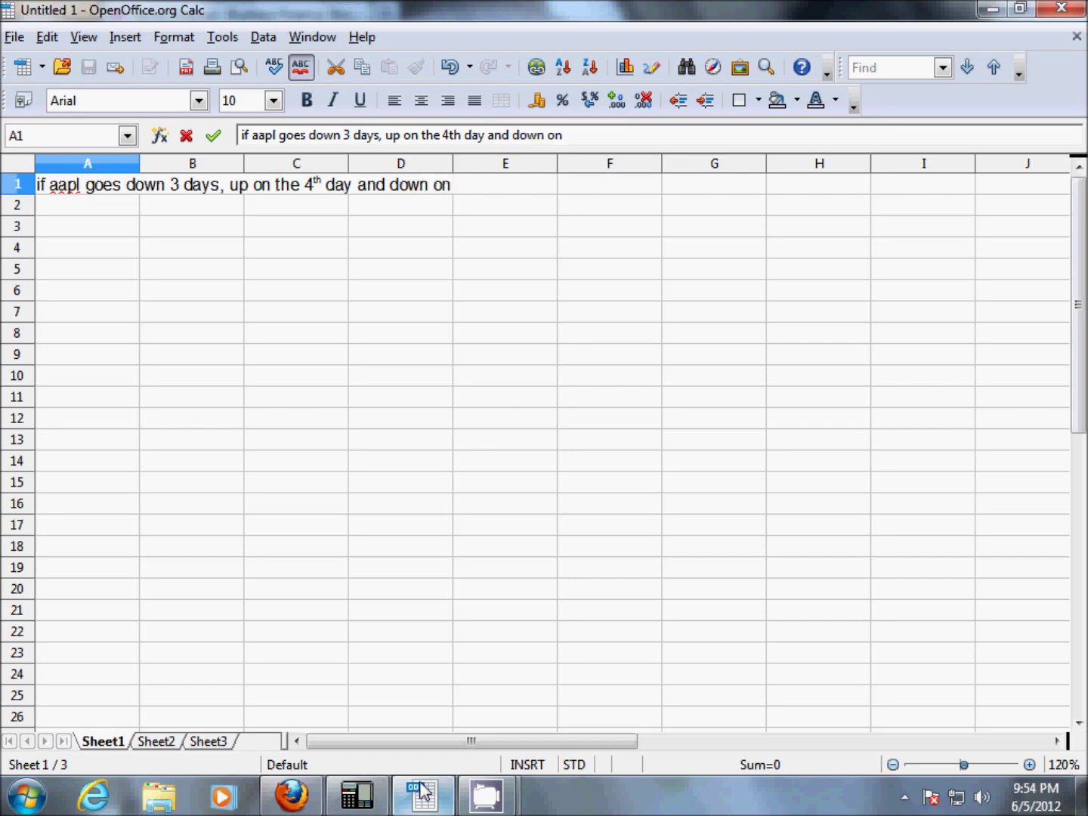
type(" the 5th")
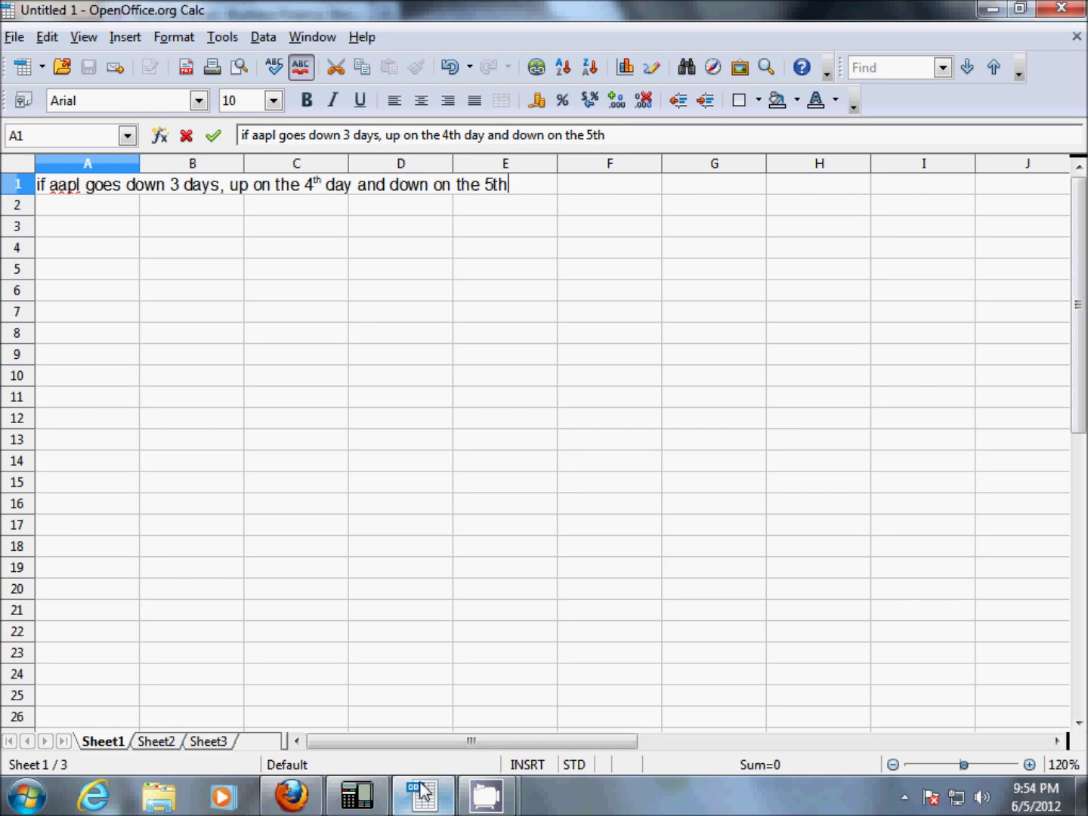
key("Return")
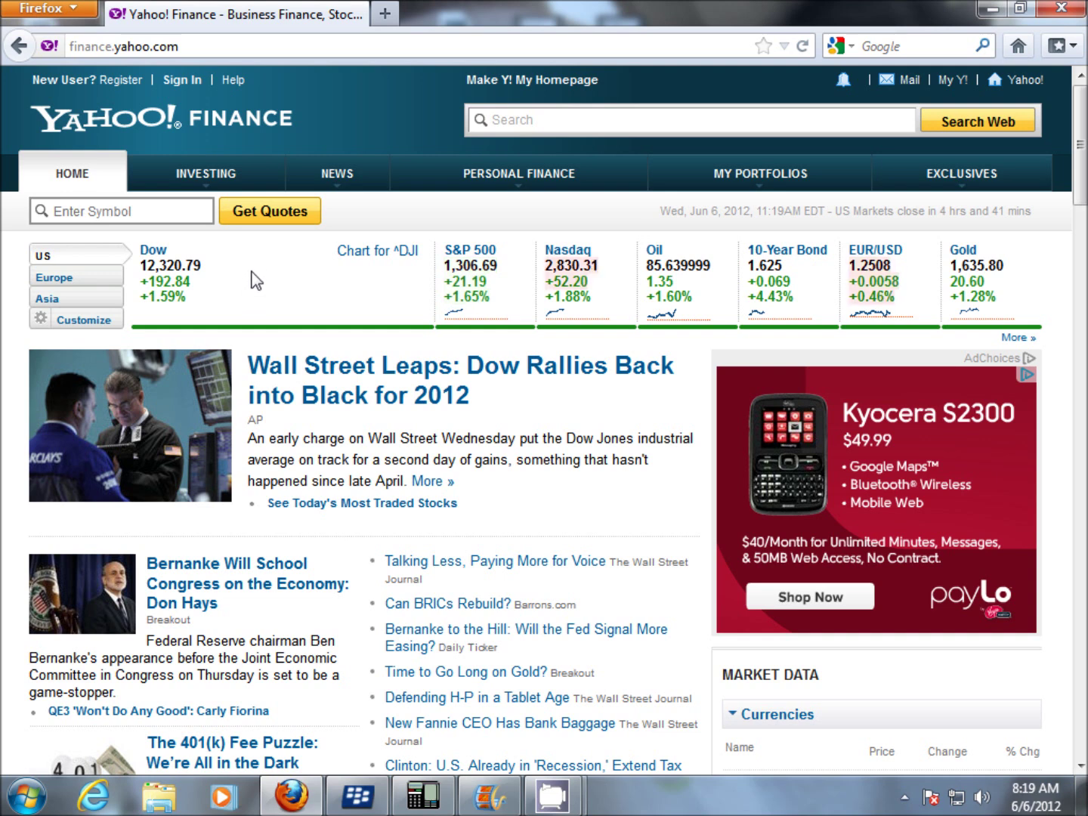
Look up AAPL and show its Historical Prices table, scrolled down to early March 2012.
left_click(142, 216)
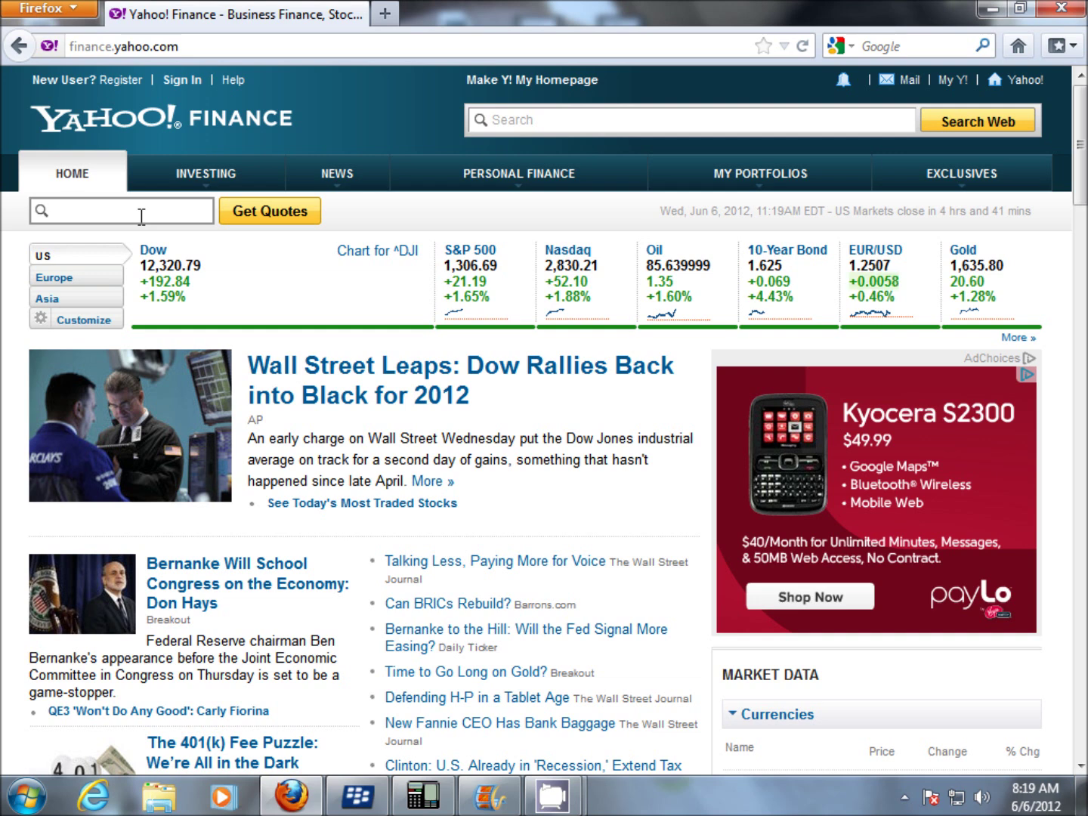
type("aapl")
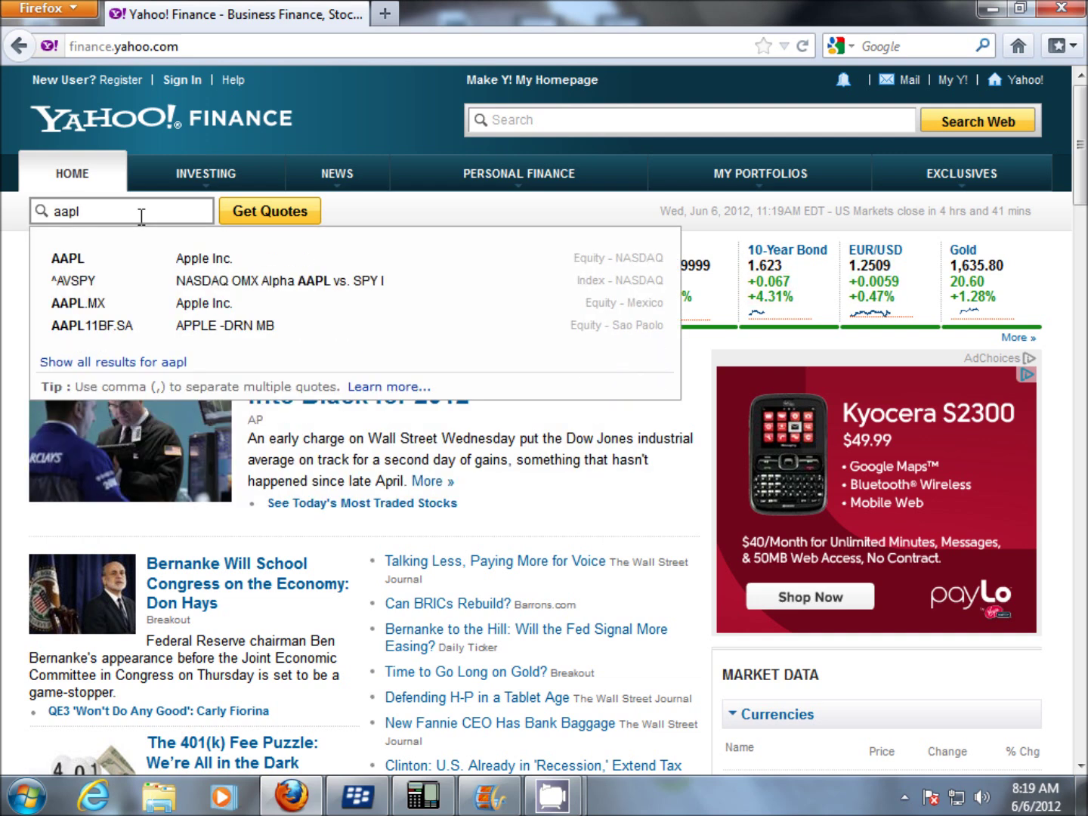
key("Return")
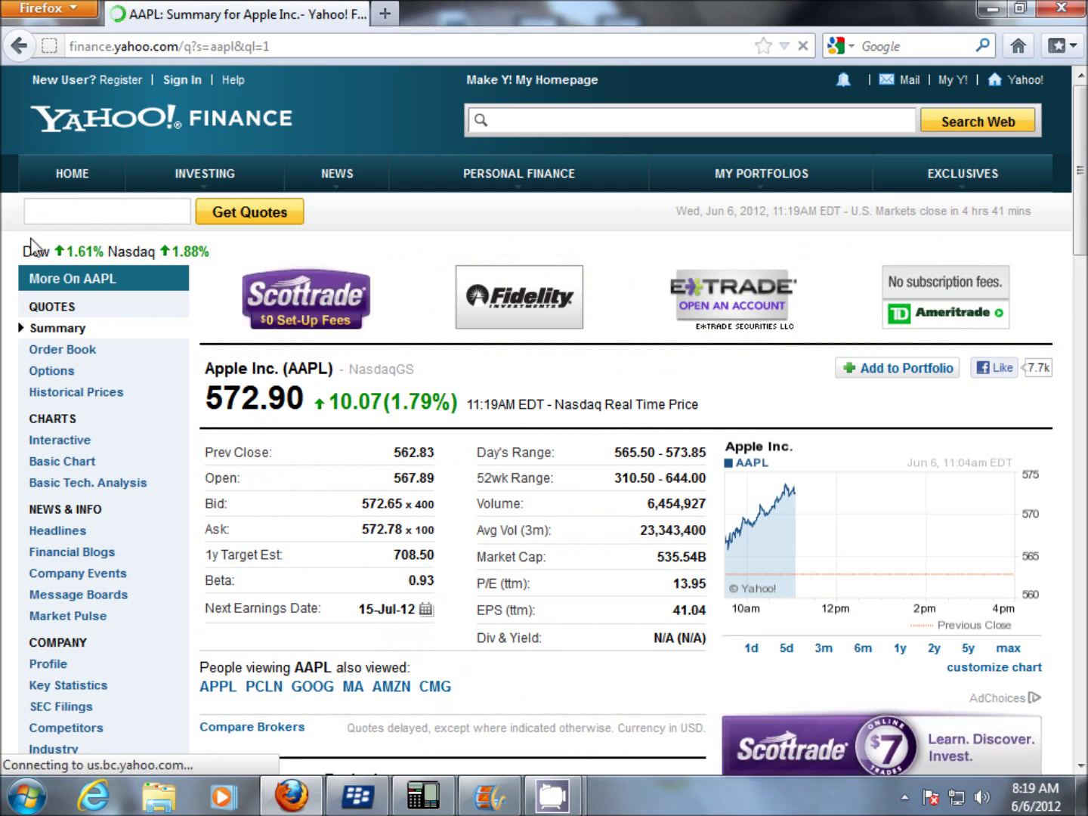
left_click(112, 393)
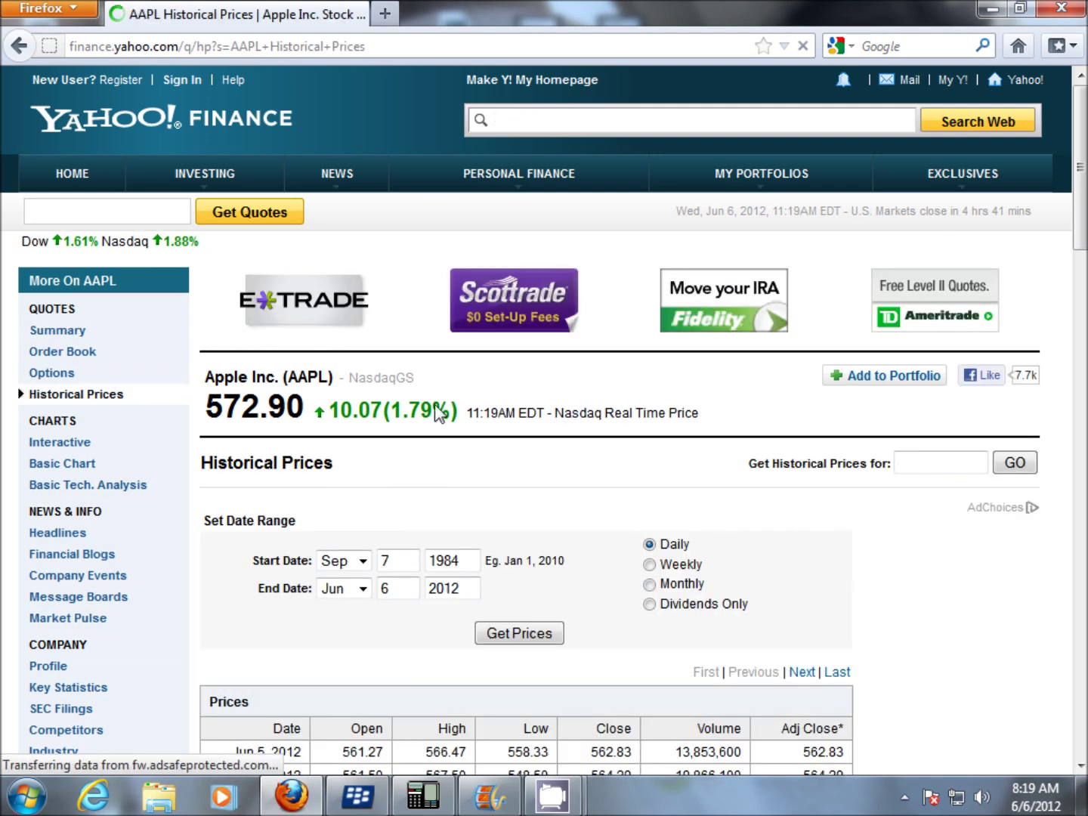
left_click_drag(1079, 228, 1083, 476)
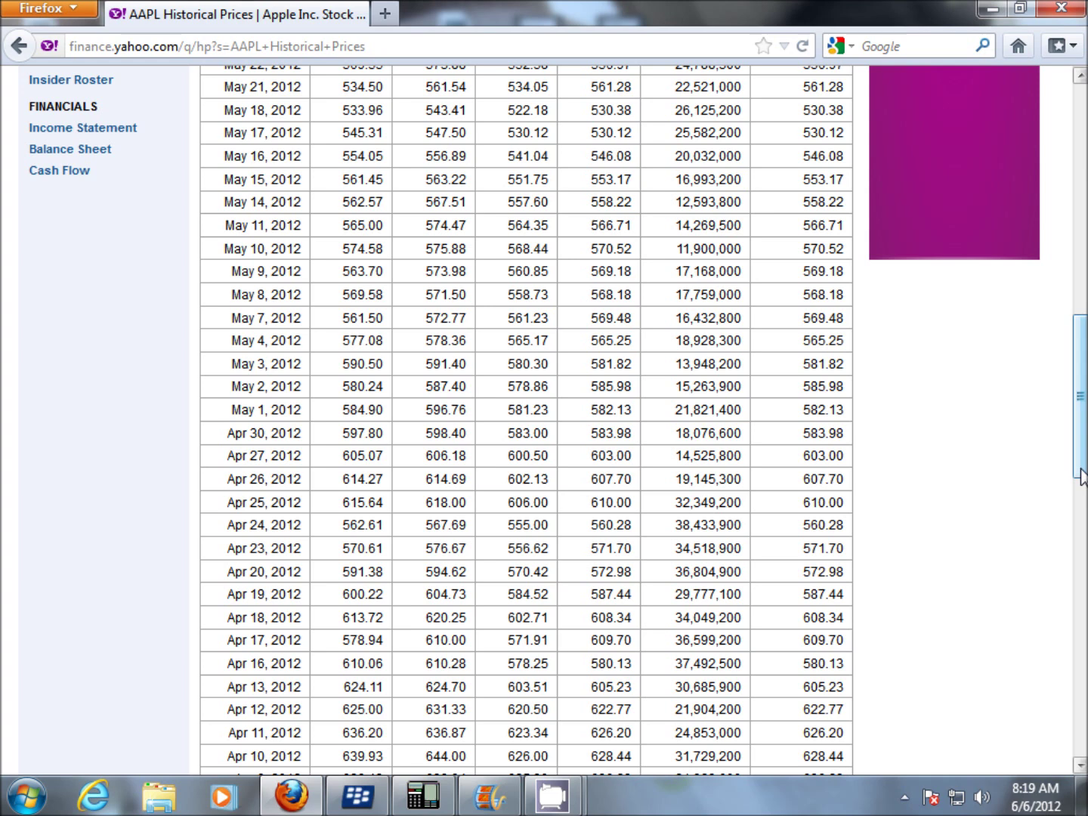
scroll(901, 485, "down", 20)
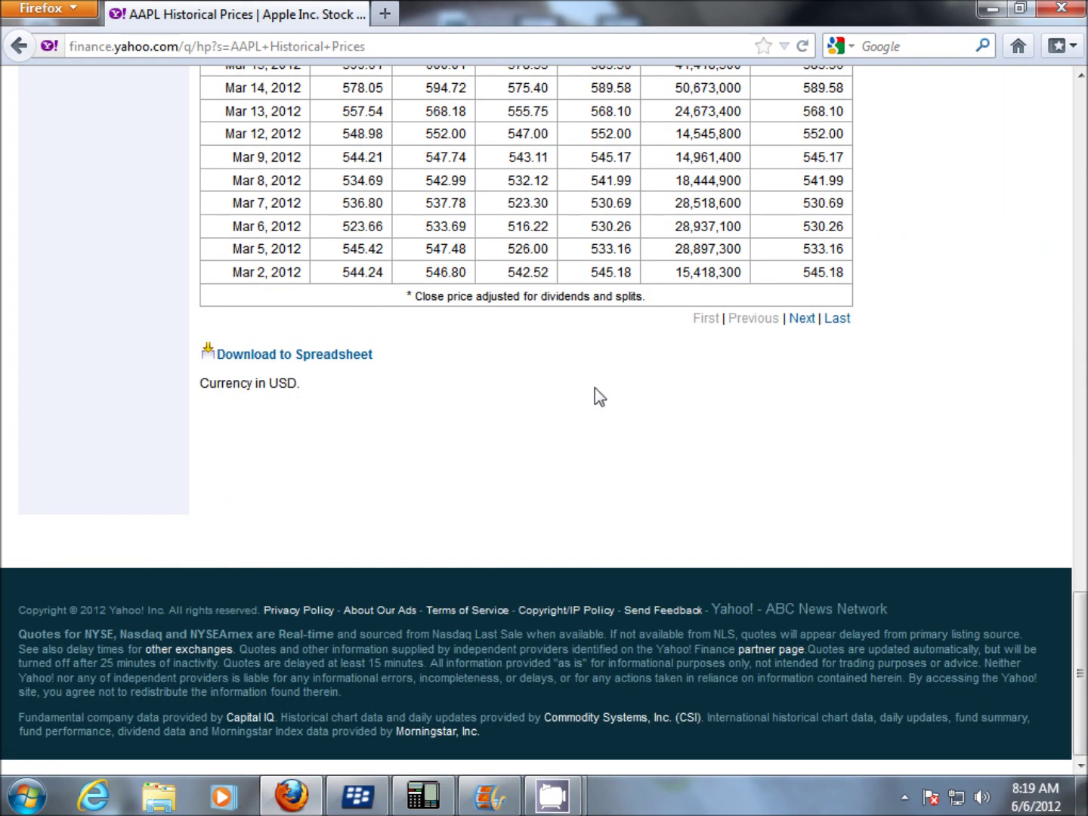
Save the AAPL price table as table.csv using Download to Spreadsheet.
left_click(350, 366)
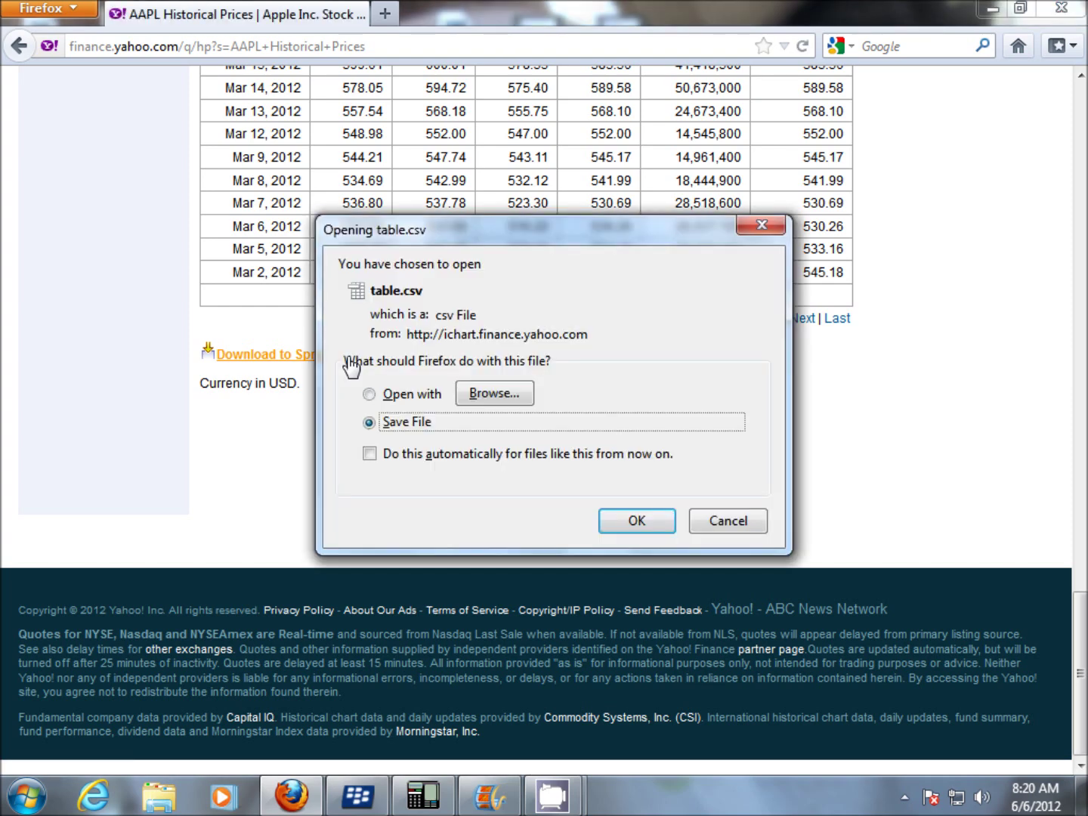
left_click(633, 520)
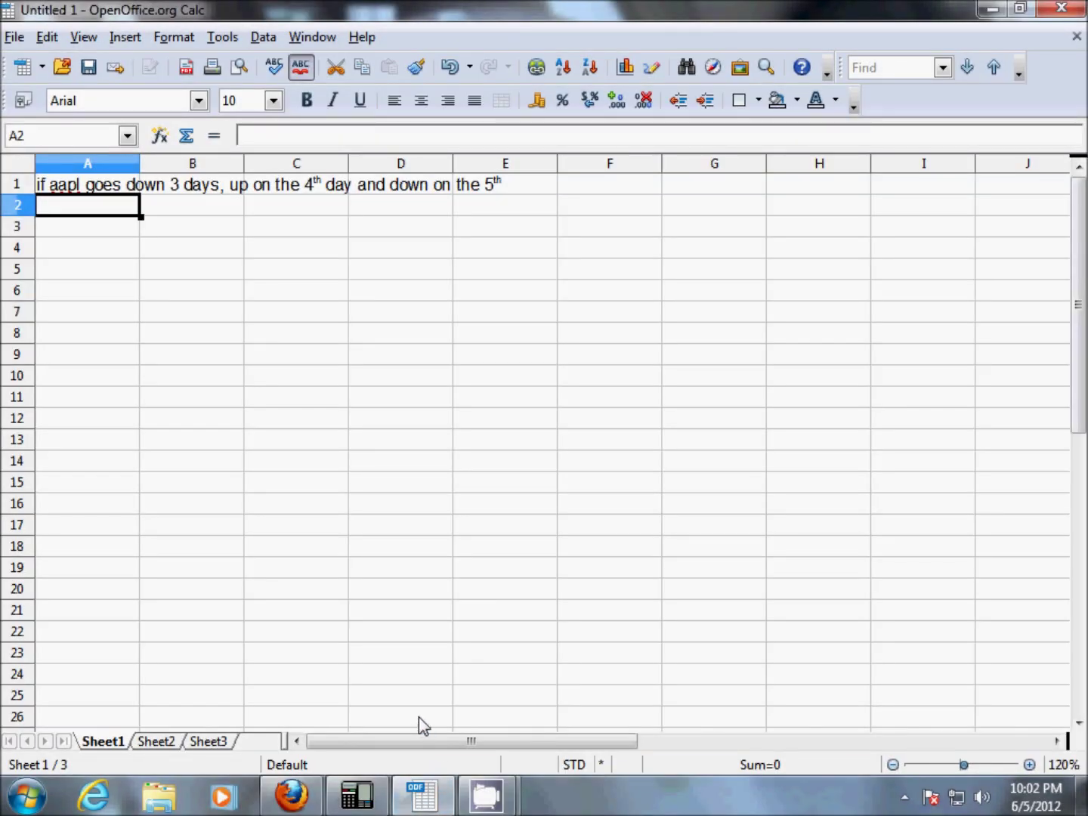
Open the downloaded table(2).csv in Calc with comma-separated import settings.
left_click(15, 37)
left_click(34, 88)
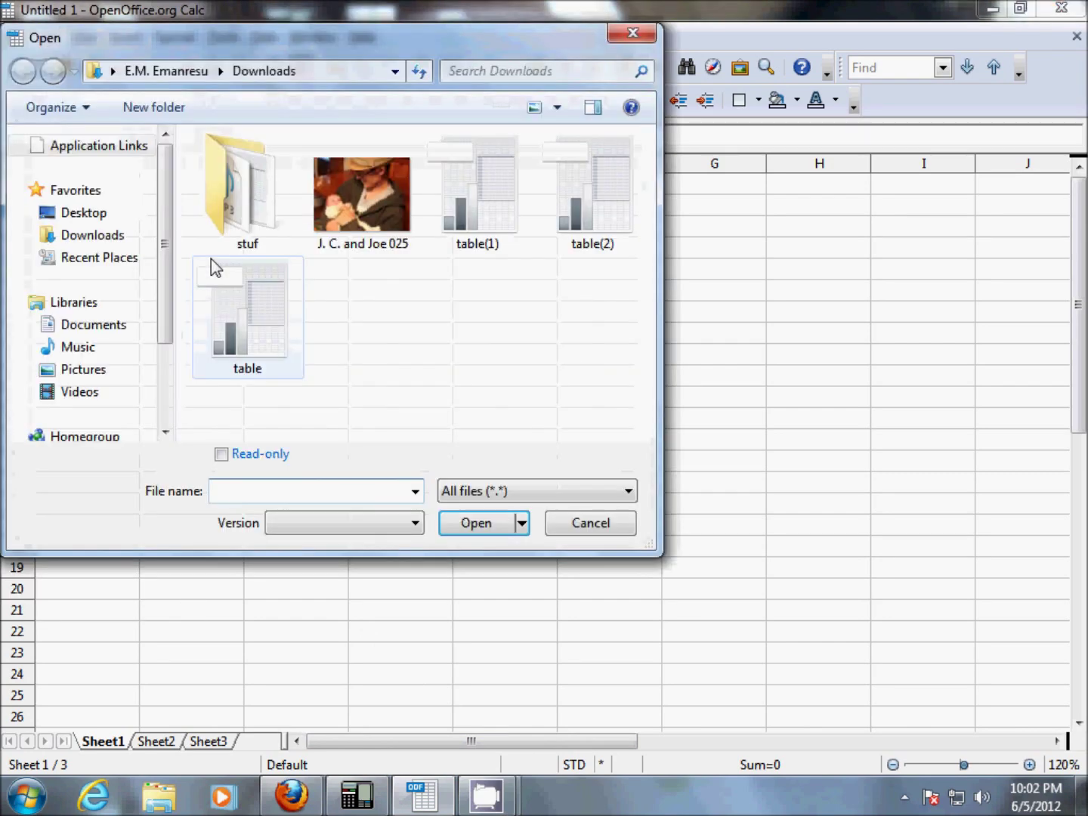
double_click(582, 223)
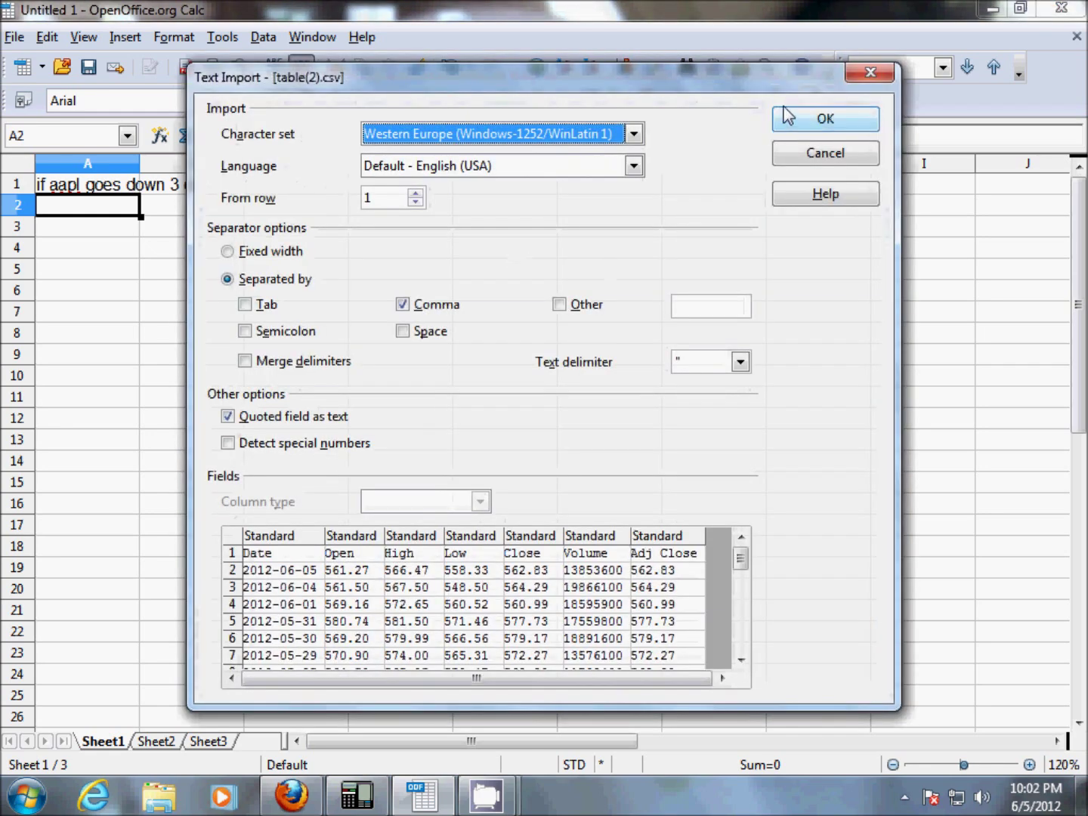
left_click(786, 118)
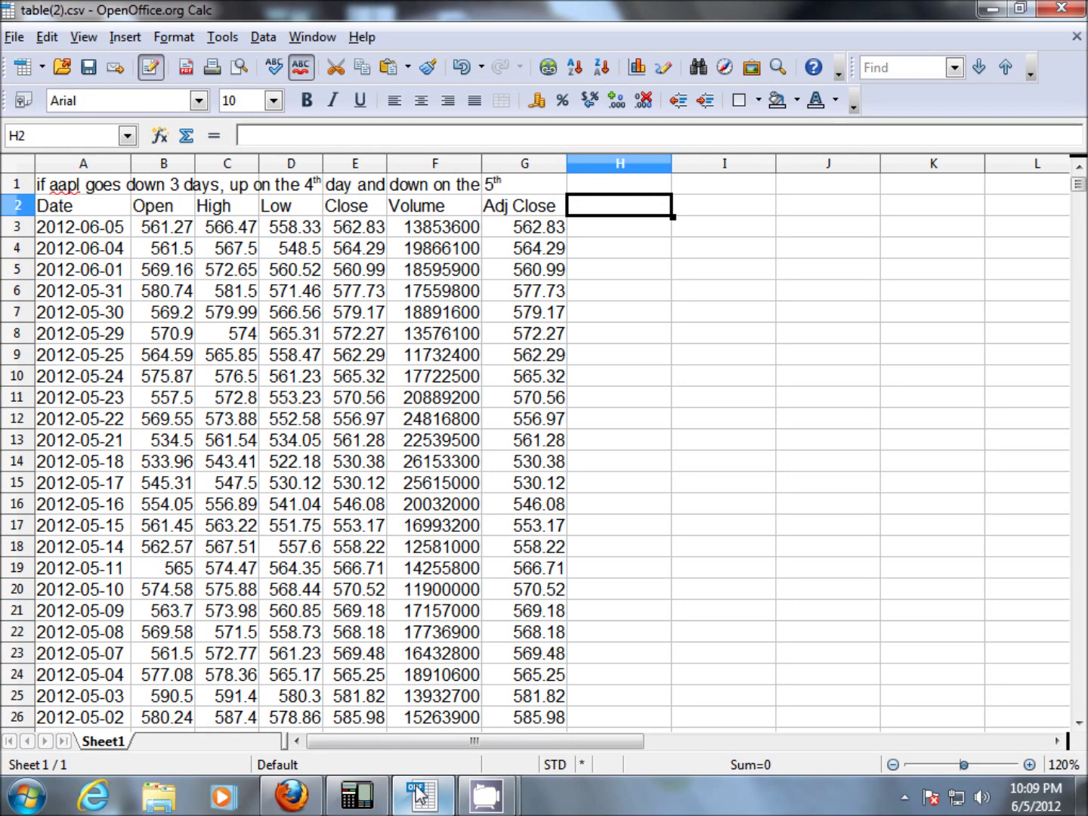
Head H2 'todays movt' and enter =E3-B3 in H3, giving 1.56.
type("to")
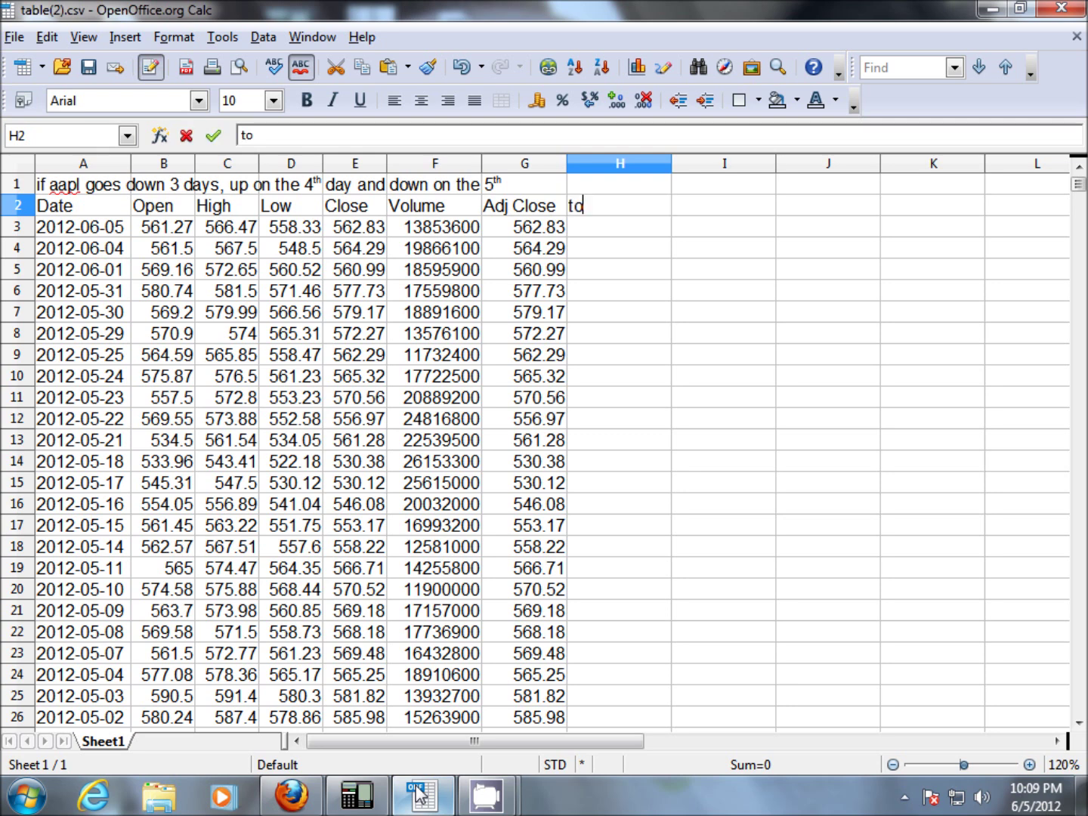
type("days movt")
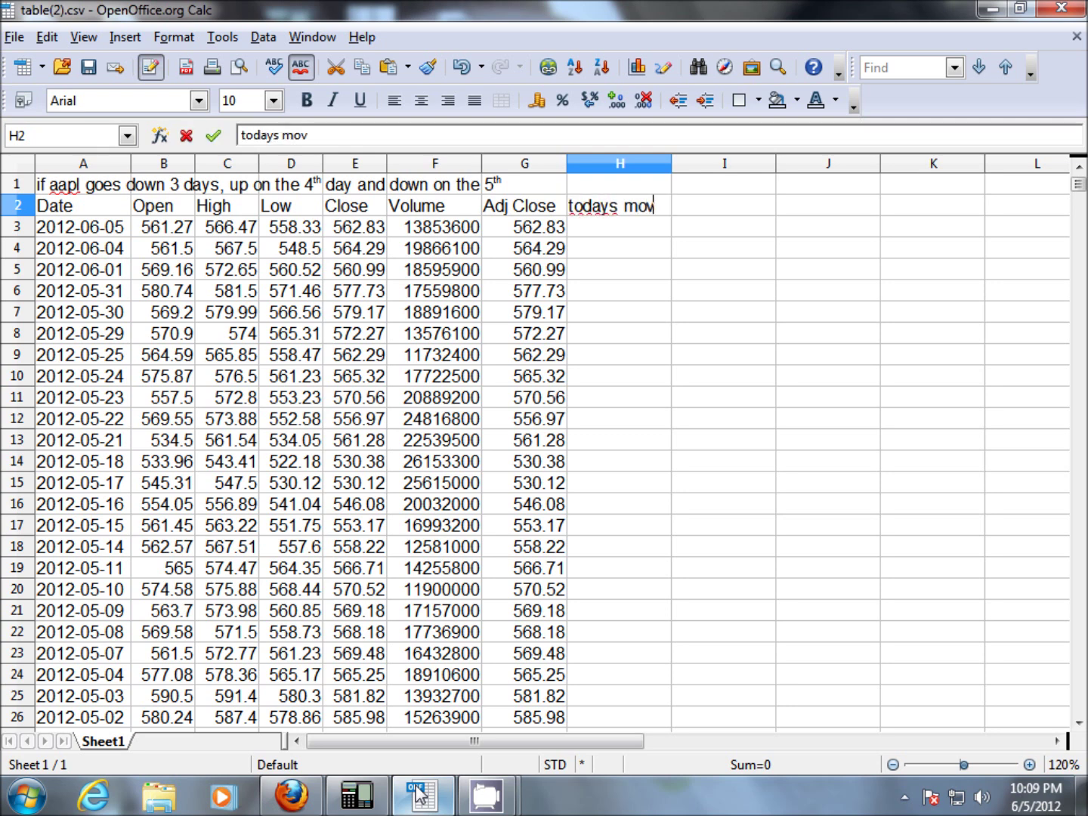
key("Insert")
key("Return")
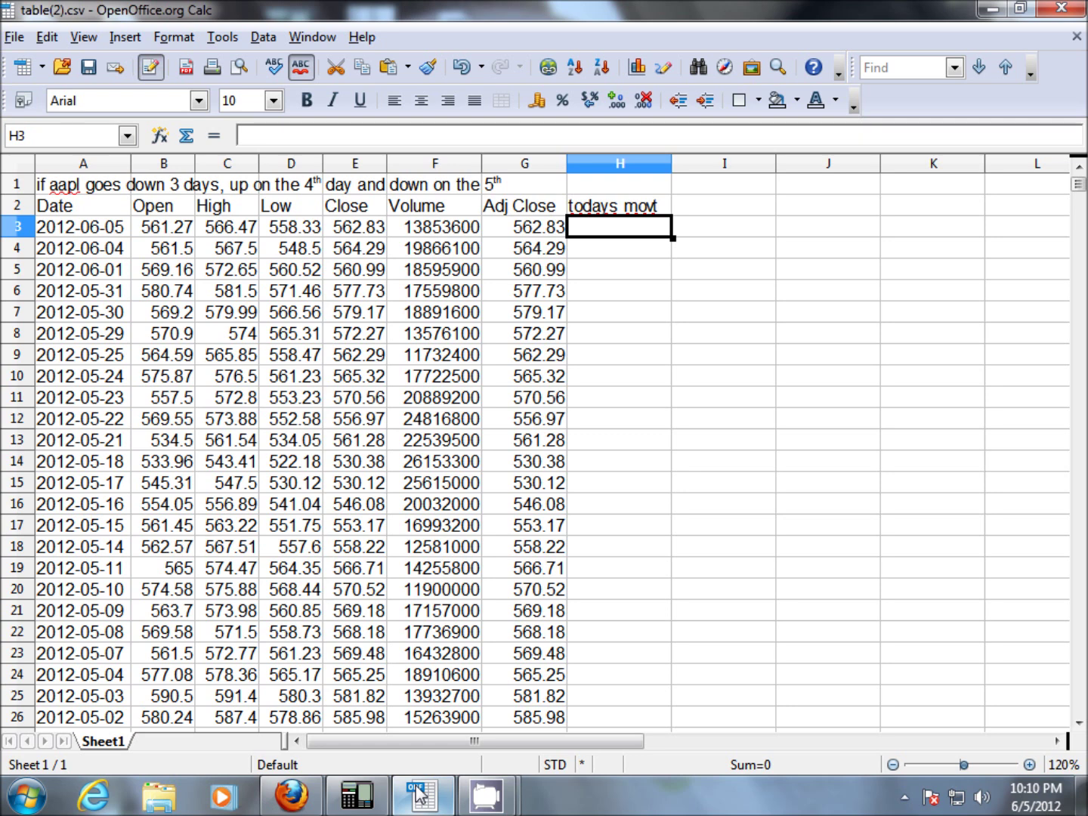
type("=")
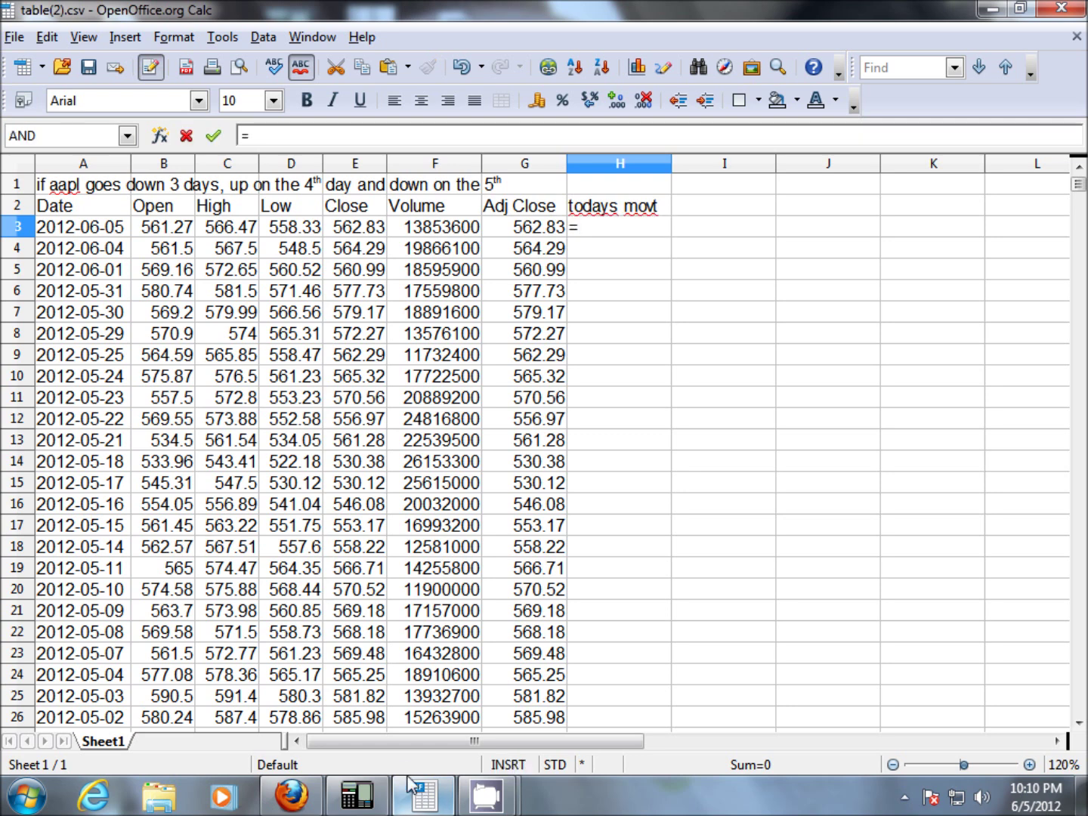
left_click(360, 228)
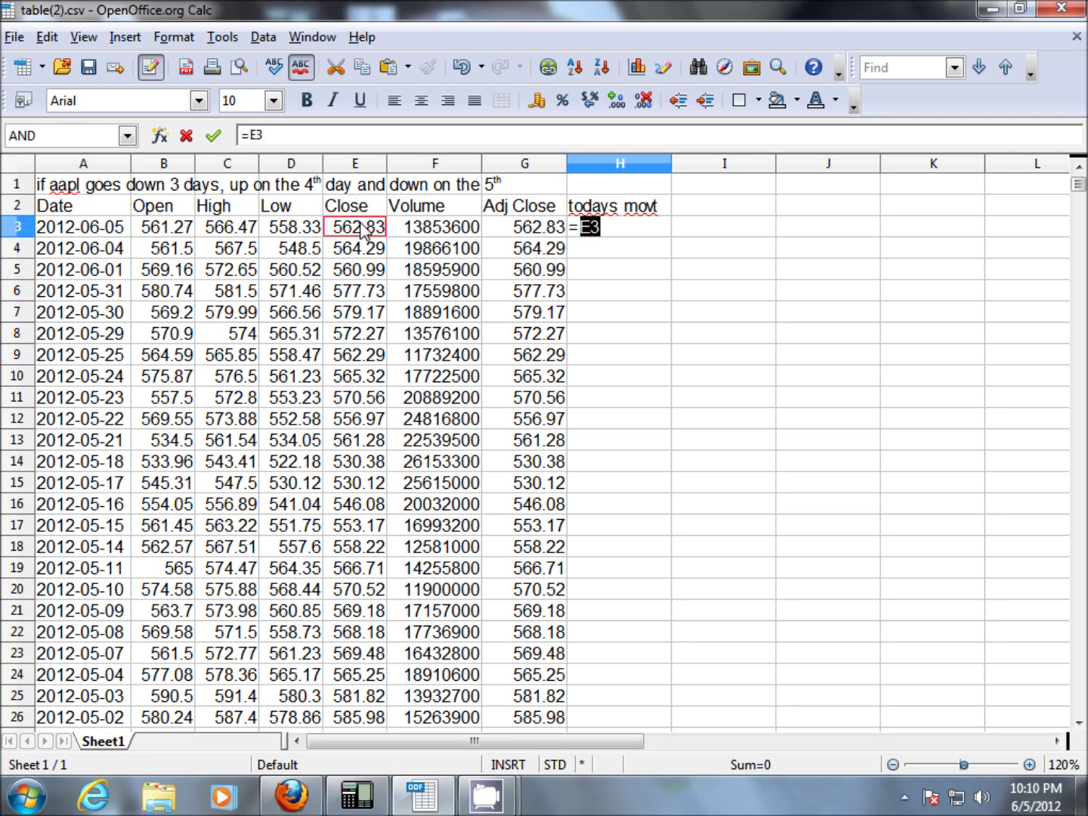
type("-")
left_click(152, 228)
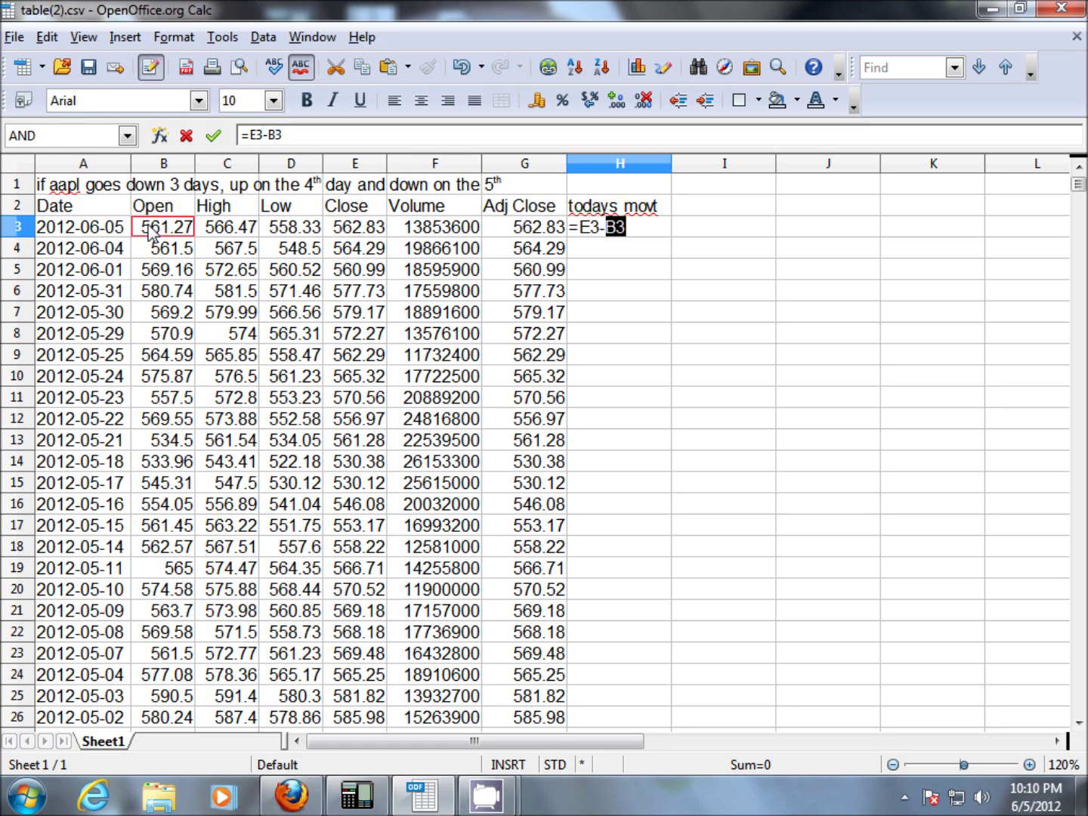
key("Return")
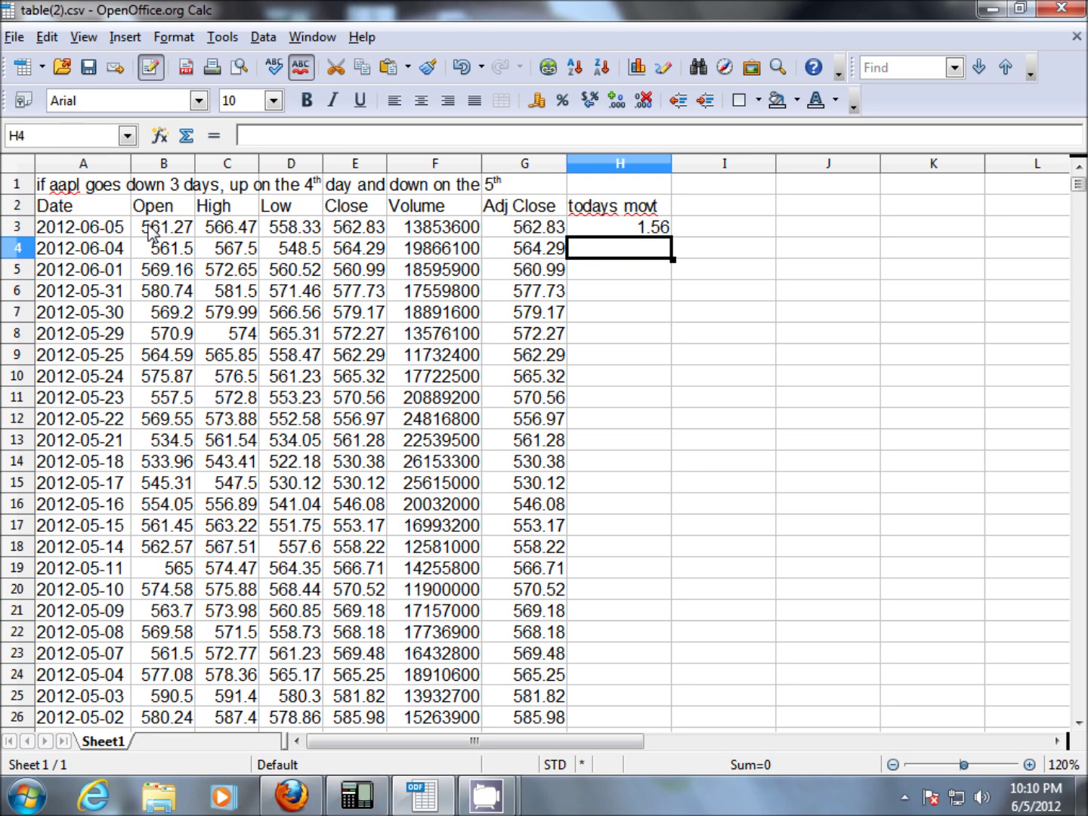
key("Up")
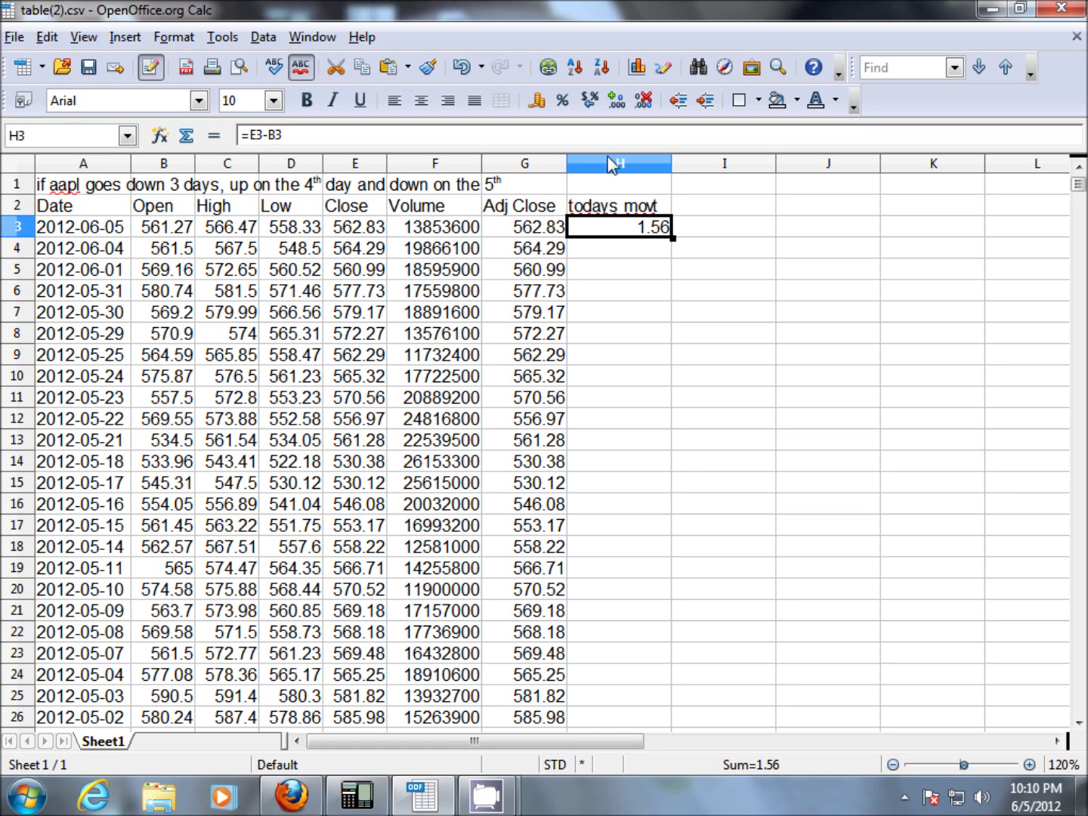
Copy the H3 formula and select H3 down to the last data row, 2456.
right_click(623, 228)
left_click(671, 439)
key("shift+Down")
key("shift+Down")
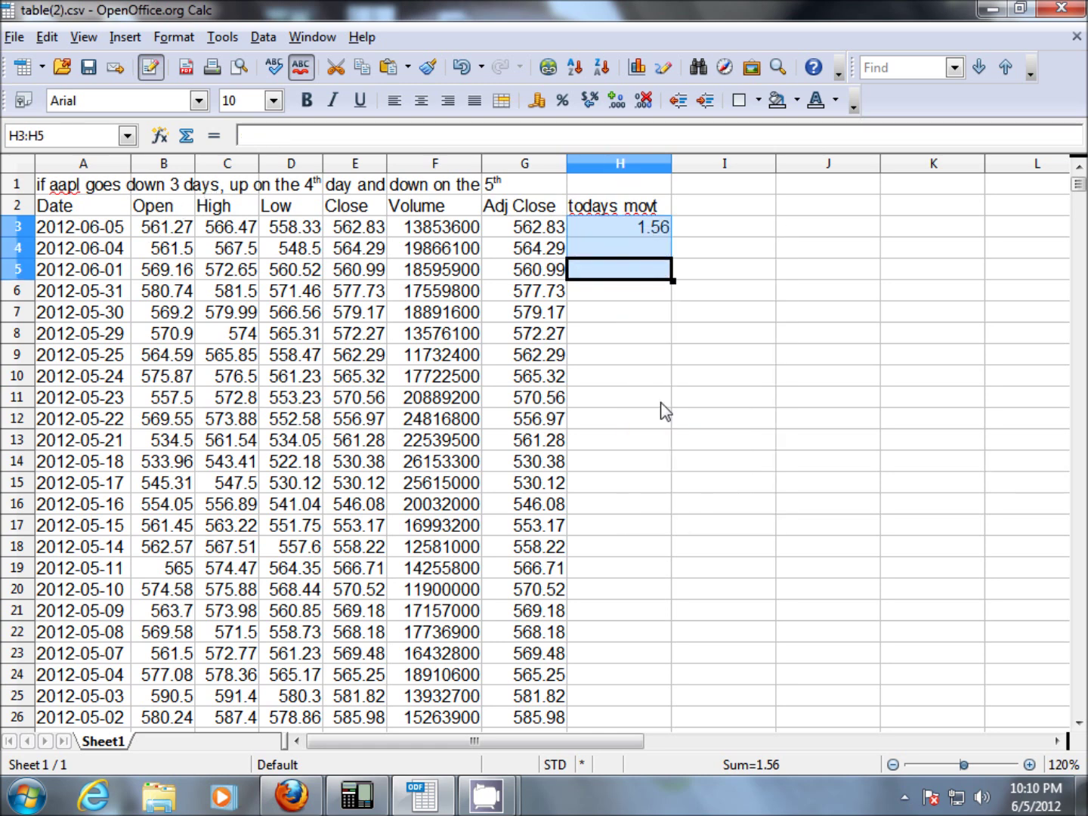
key("shift+Page_Down")
key("shift+Page_Down")
key("shift+Page_Down")
key("shift+Page_Down")
key("shift+Page_Down")
key("shift+Page_Down")
key("shift+Page_Down")
key("shift+Page_Down")
key("shift+Page_Down")
key("shift+Page_Down")
key("shift+Page_Down")
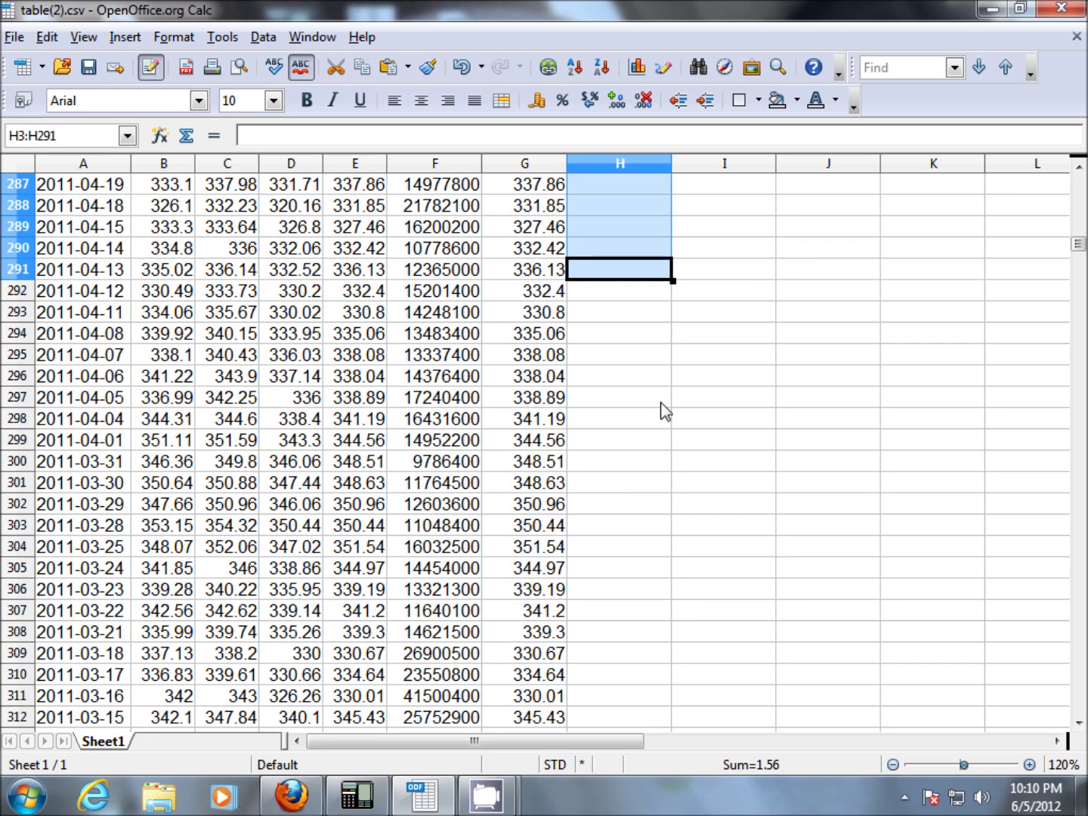
key("shift+Page_Down")
key("shift+Page_Down")
key("shift+Page_Down")
key("shift+Page_Down")
key("shift+Page_Down")
key("shift+Page_Down")
key("shift+Page_Down")
key("shift+Page_Down")
key("shift+Page_Down")
key("shift+Page_Down")
key("shift+Page_Down")
key("shift+Page_Down")
key("shift+Page_Down")
key("shift+Page_Down")
key("shift+Page_Down")
key("shift+Page_Down")
key("shift+Page_Down")
key("shift+Page_Down")
key("shift+Page_Down")
key("shift+Page_Down")
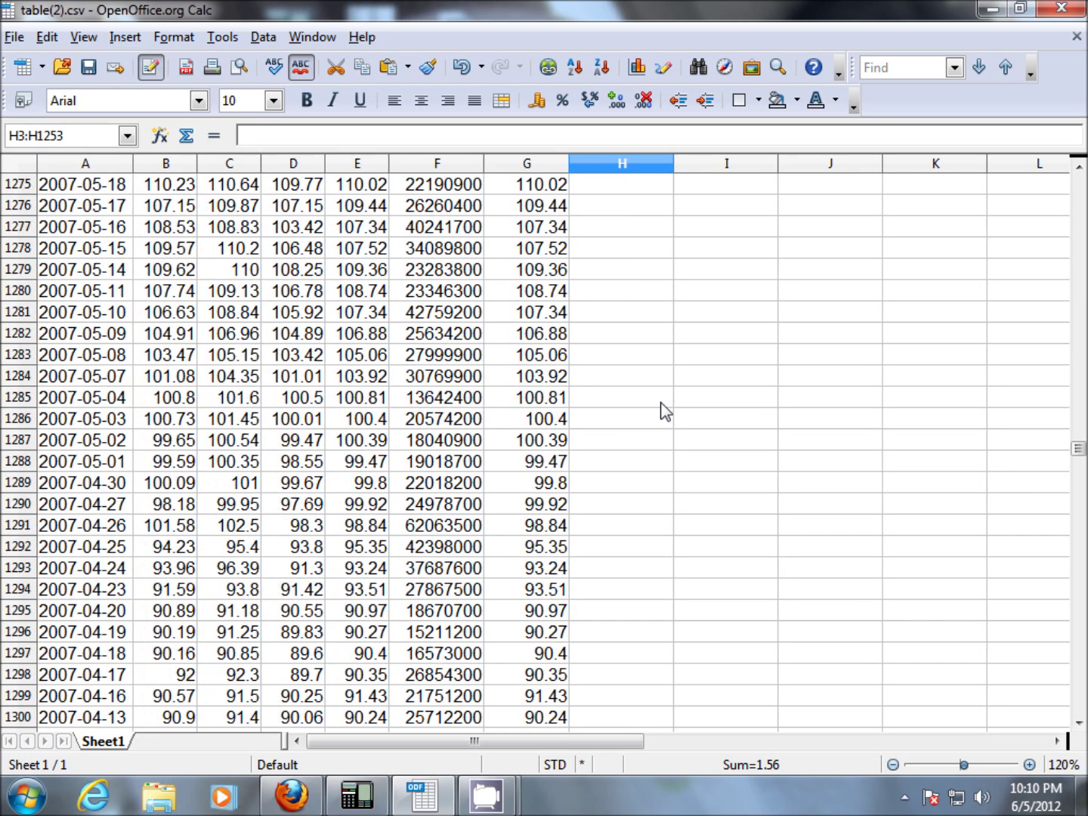
key("shift+Page_Down")
key("shift+Page_Down")
key("shift+Page_Down")
key("shift+Page_Down")
key("shift+Page_Down")
key("shift+Page_Down")
key("shift+Page_Down")
key("shift+Page_Down")
key("shift+Page_Down")
key("shift+Page_Down")
key("shift+Page_Down")
key("shift+Page_Down")
key("shift+Page_Down")
key("shift+Page_Down")
key("shift+Page_Down")
key("shift+Page_Down")
key("shift+Page_Down")
key("shift+Page_Down")
key("shift+Page_Down")
key("shift+Page_Down")
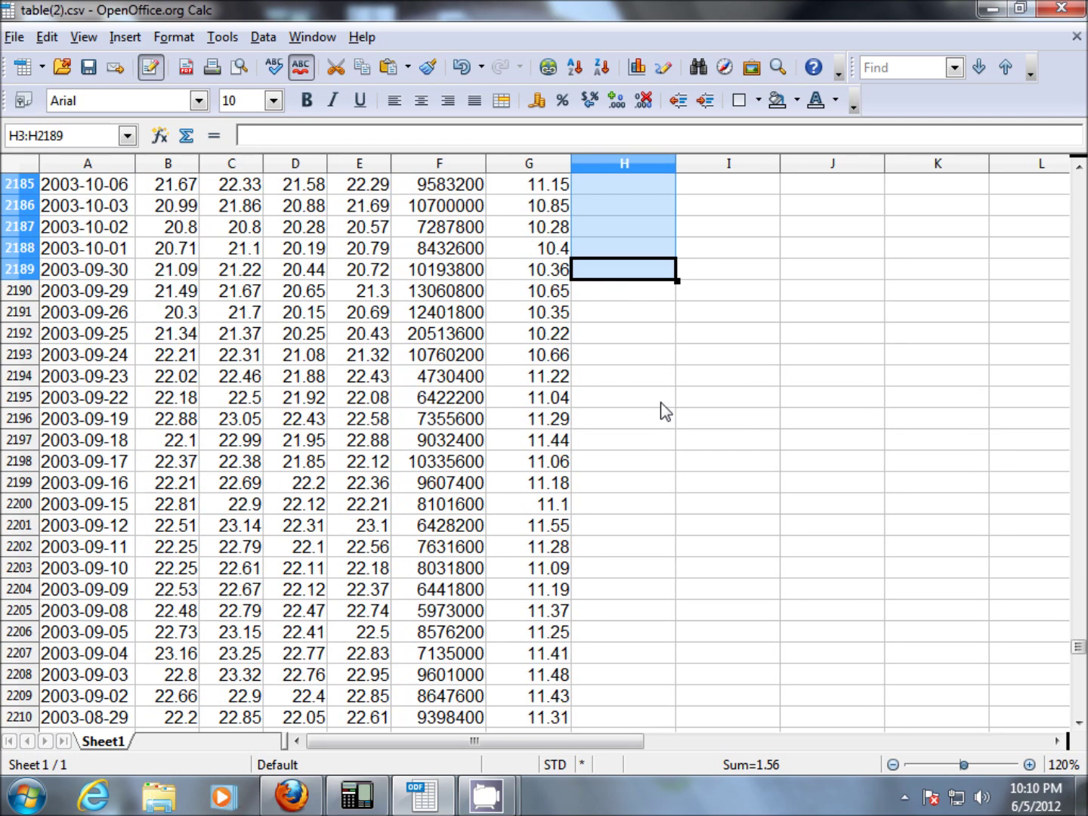
key("shift+Page_Down")
key("shift+Page_Down")
key("shift+Page_Down")
key("shift+Page_Down")
key("shift+Page_Down")
key("shift+Page_Down")
key("shift+Page_Down")
key("shift+Page_Down")
key("shift+Page_Down")
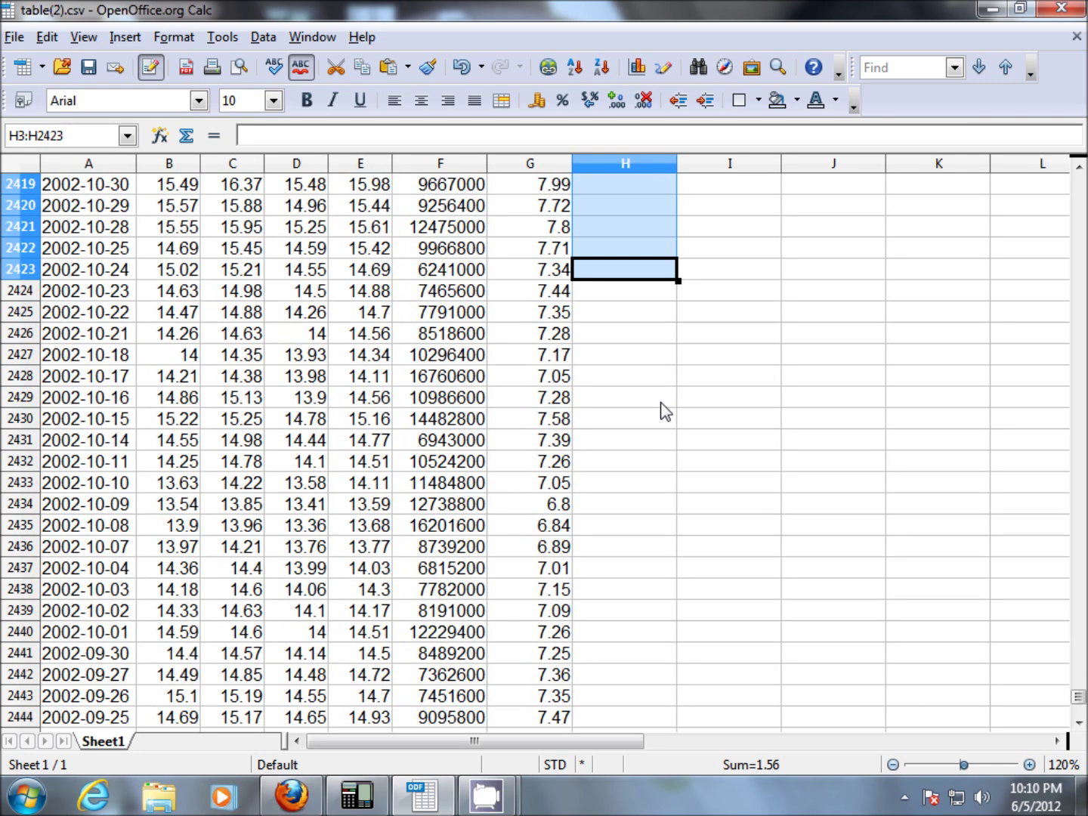
key("shift+Page_Up")
key("shift+Down")
key("shift+Down")
key("shift+Down")
key("shift+Down")
key("shift+Down")
key("shift+Down")
key("shift+Down")
key("shift+Down")
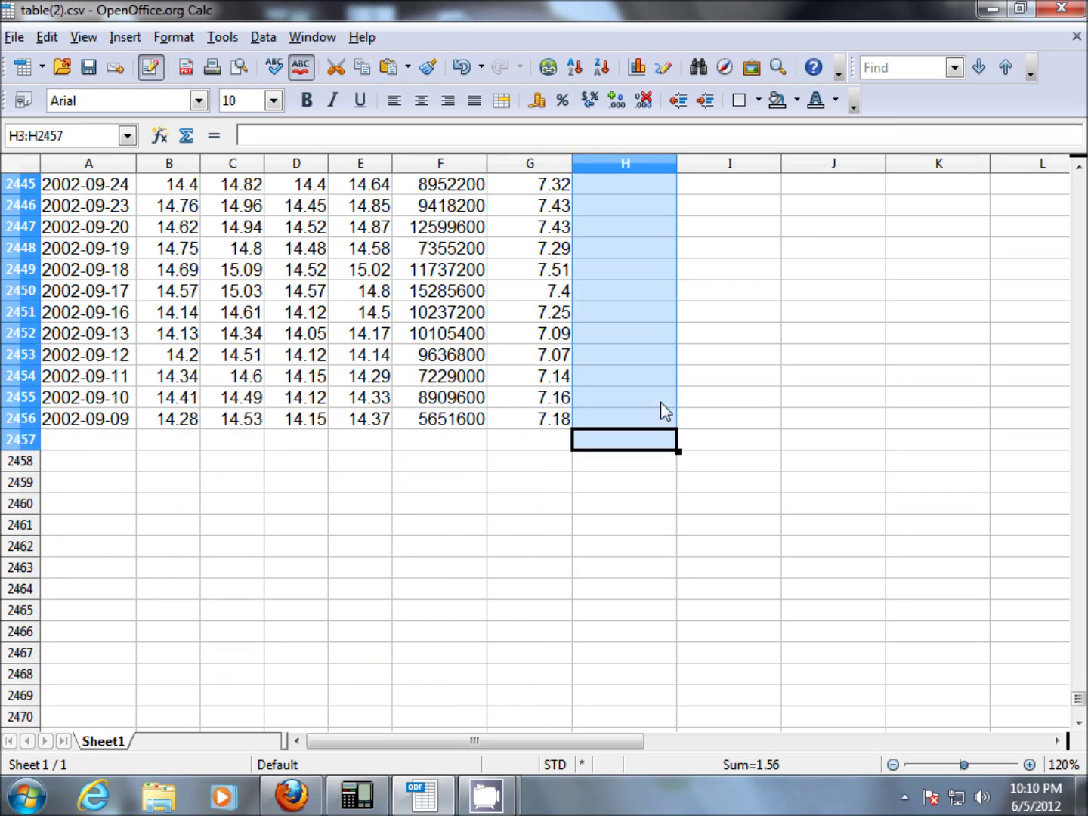
key("shift+Up")
Paste =E3-B3 into H3:H2456, overwriting existing cells, and return to H2.
right_click(661, 408)
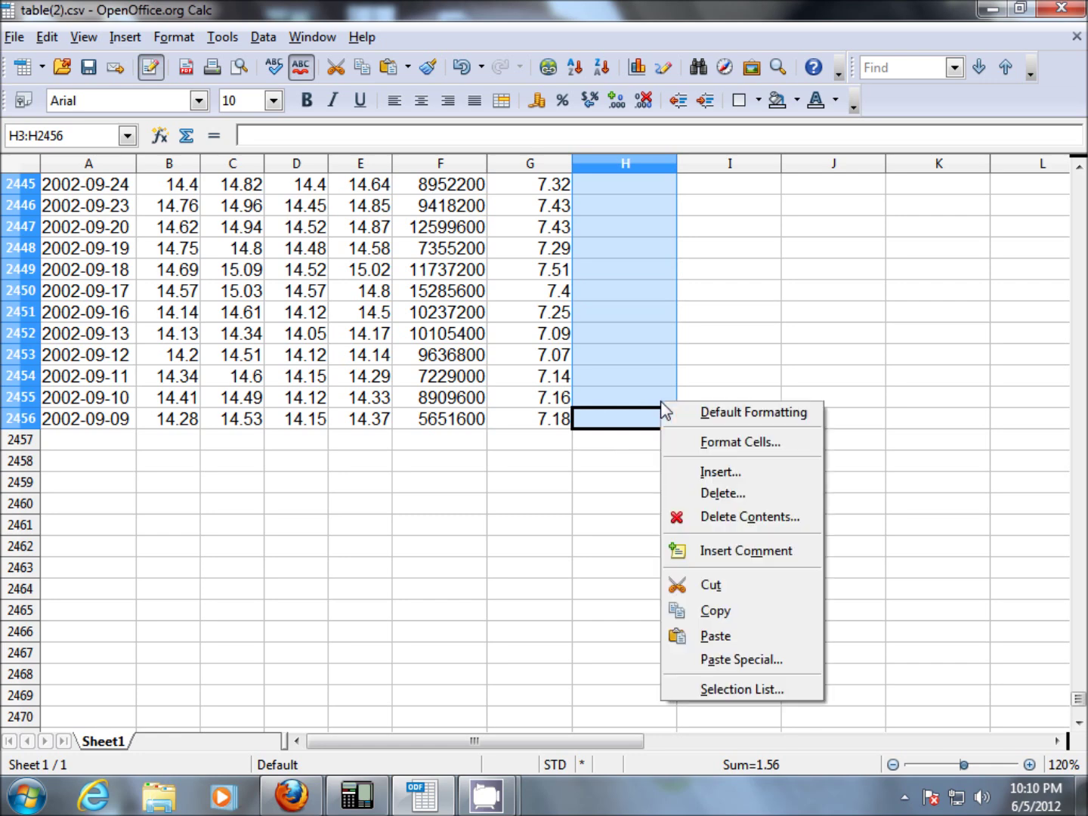
left_click(721, 635)
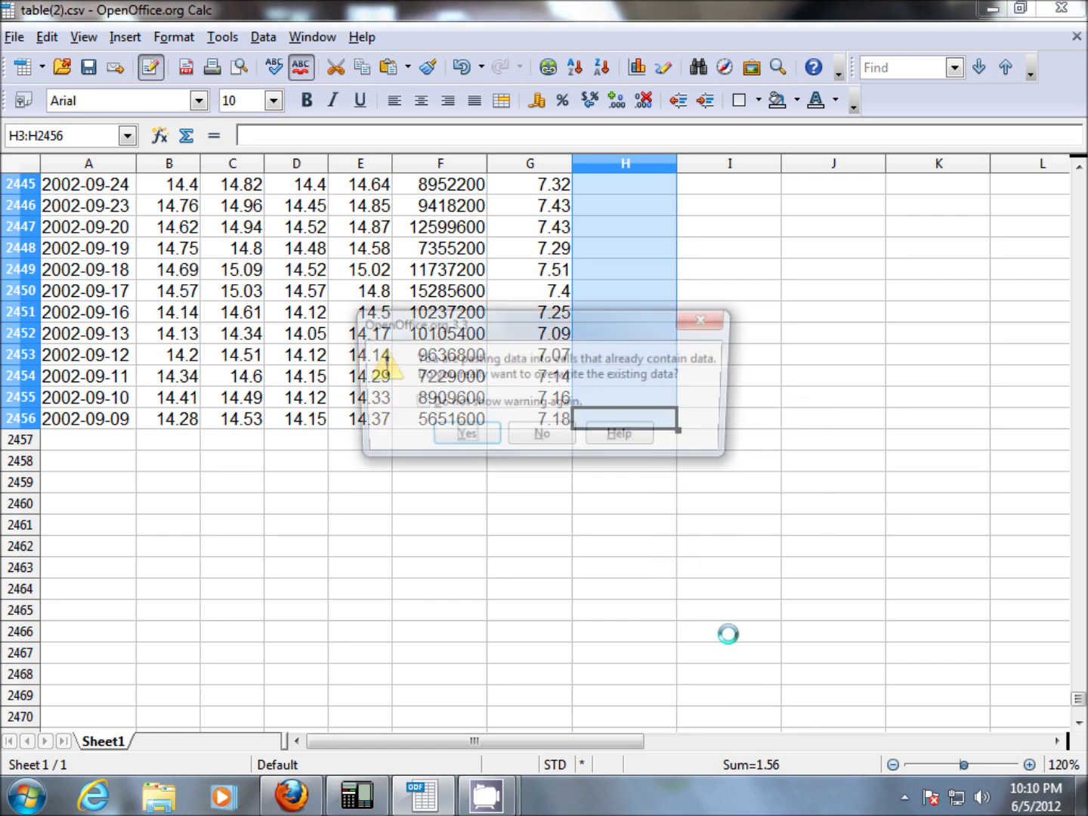
left_click(486, 443)
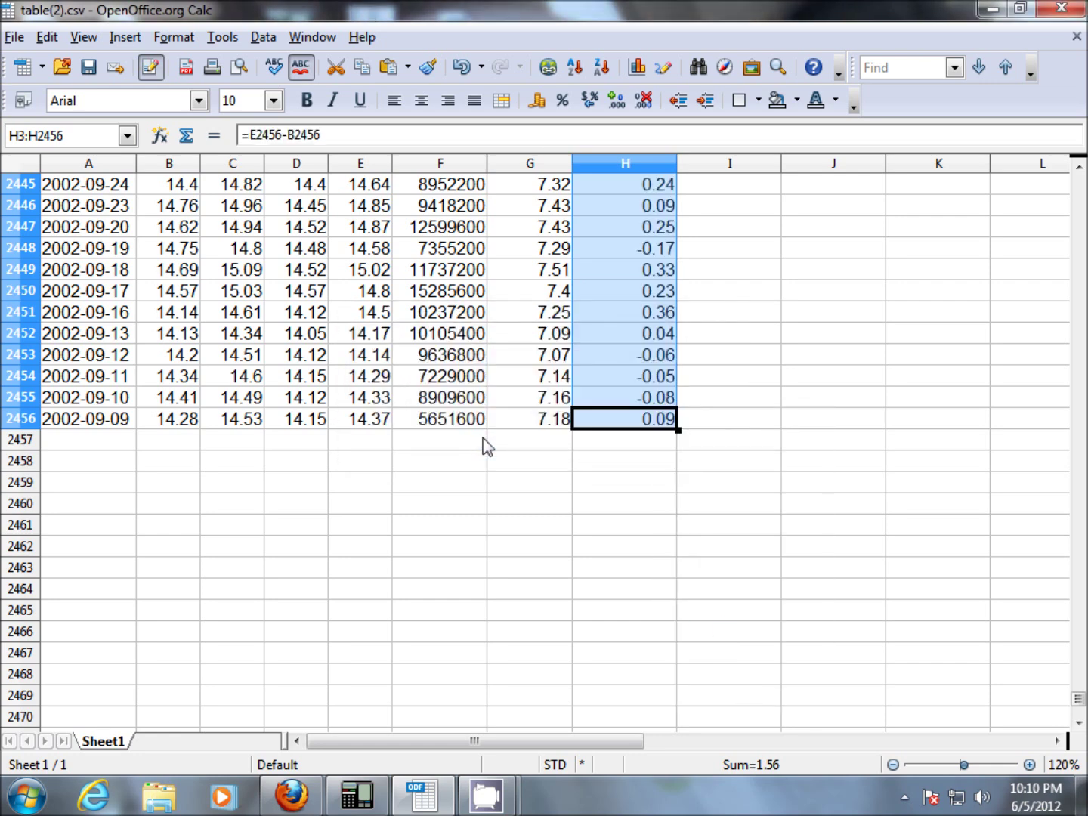
key("Up")
key("Down")
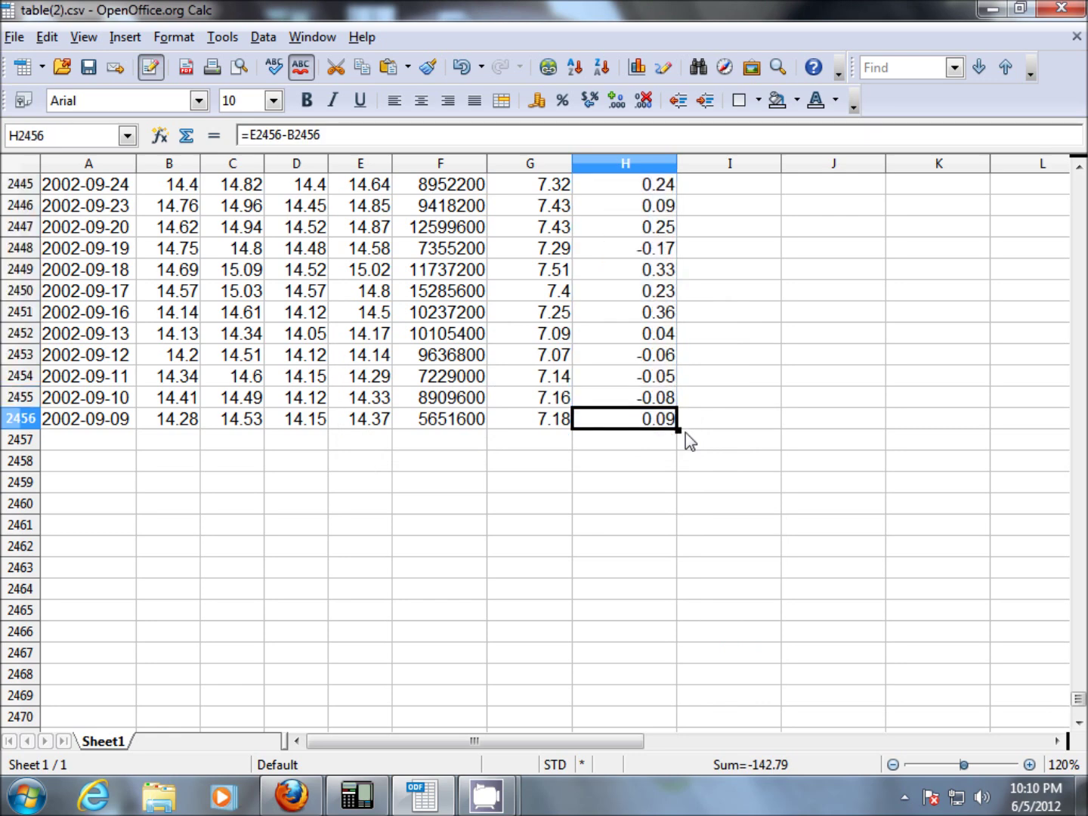
key("ctrl+Up")
key("Up")
key("Down")
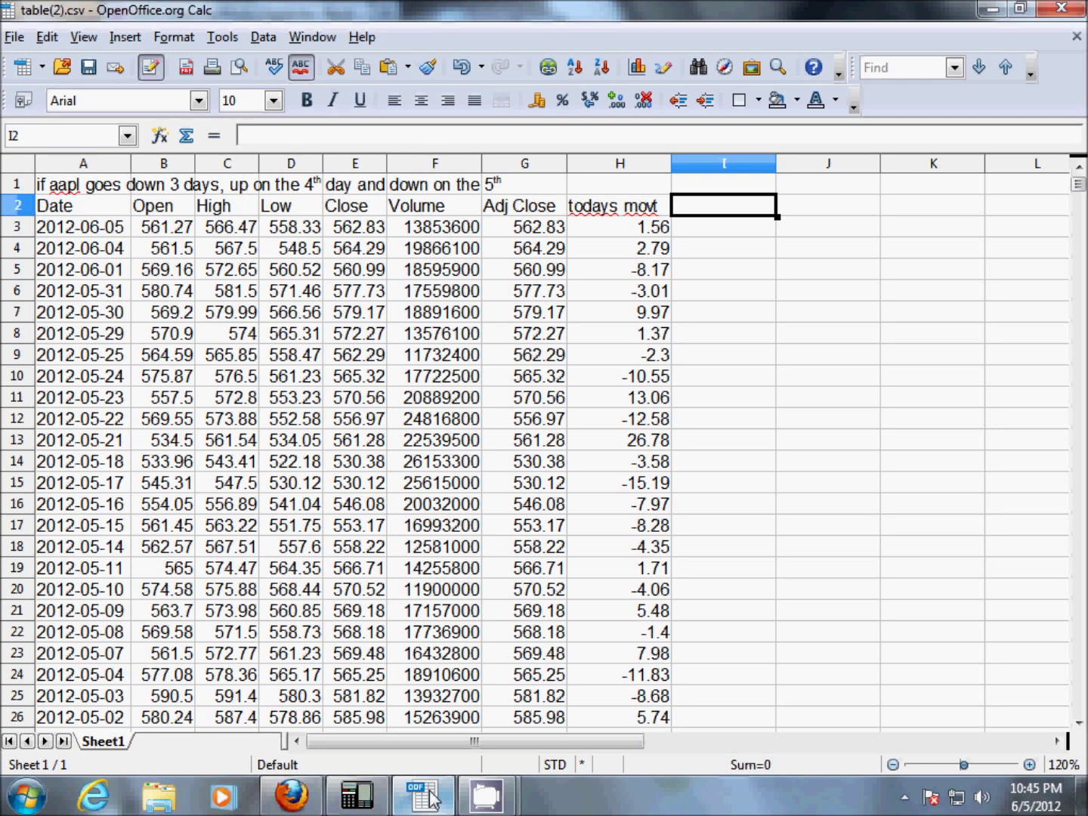
Title column I '3 day down' and build an AND check that H3, H4, H5 are below 0.
type("3")
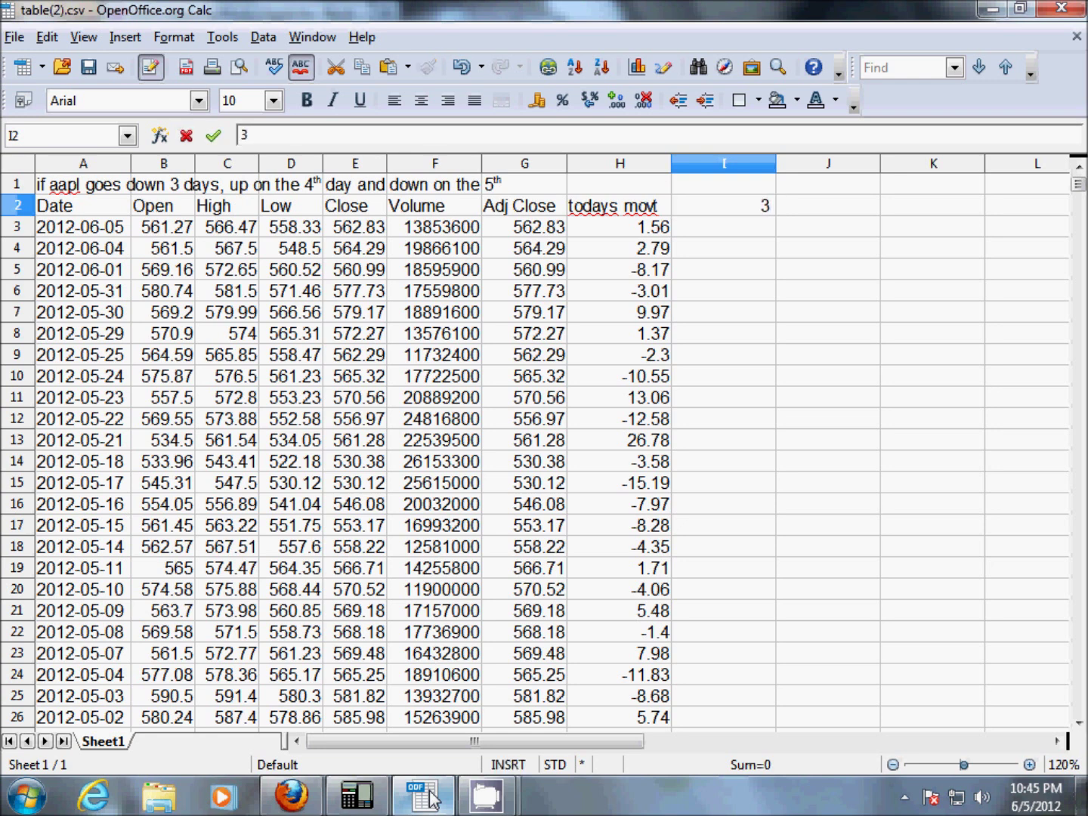
type(" day down")
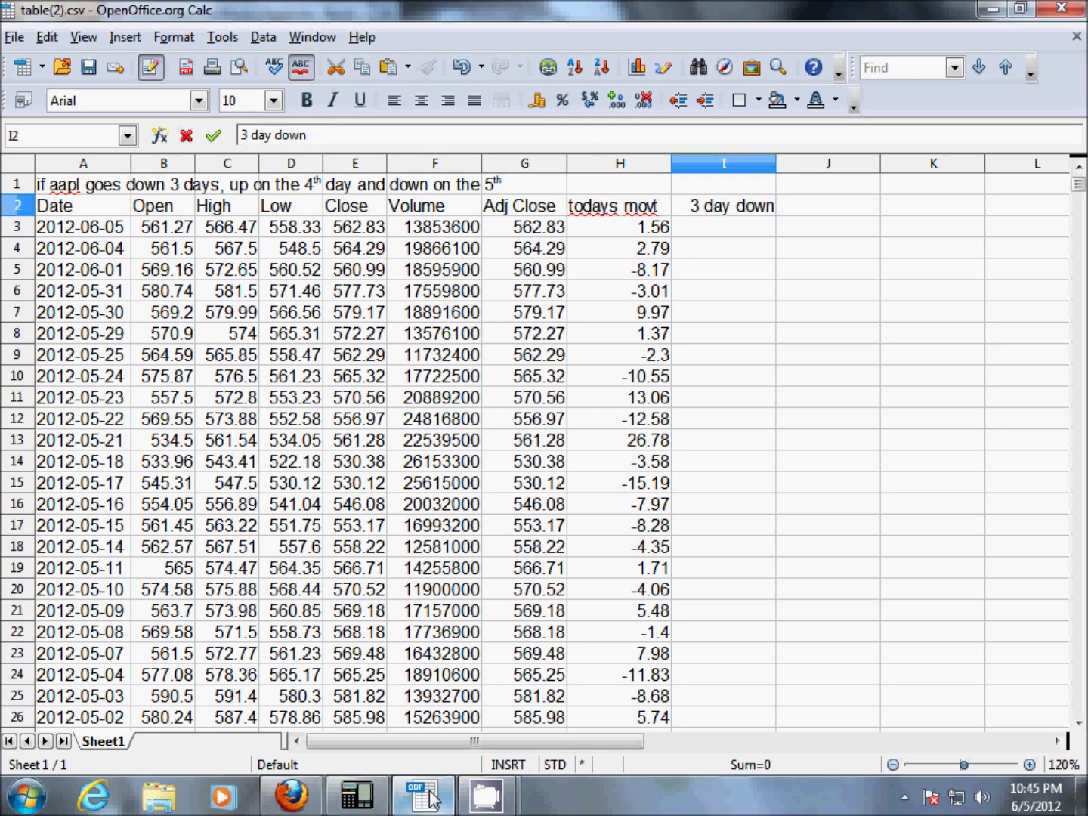
key("Return")
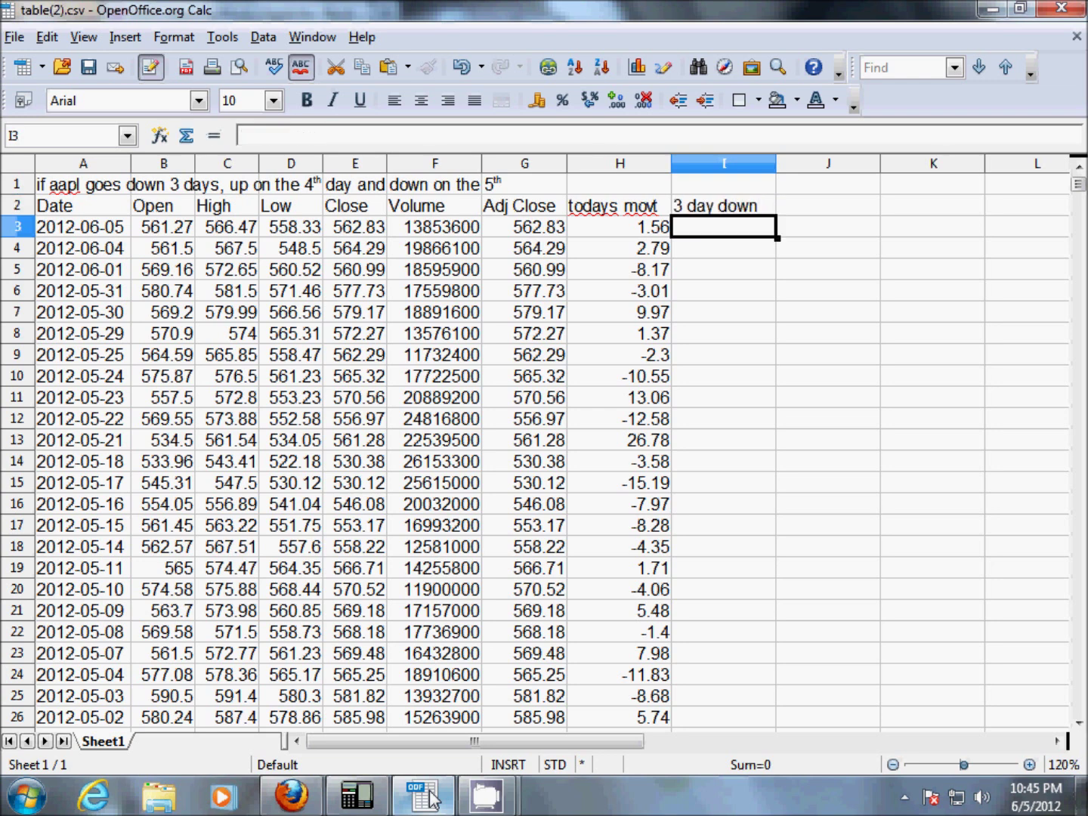
type("=")
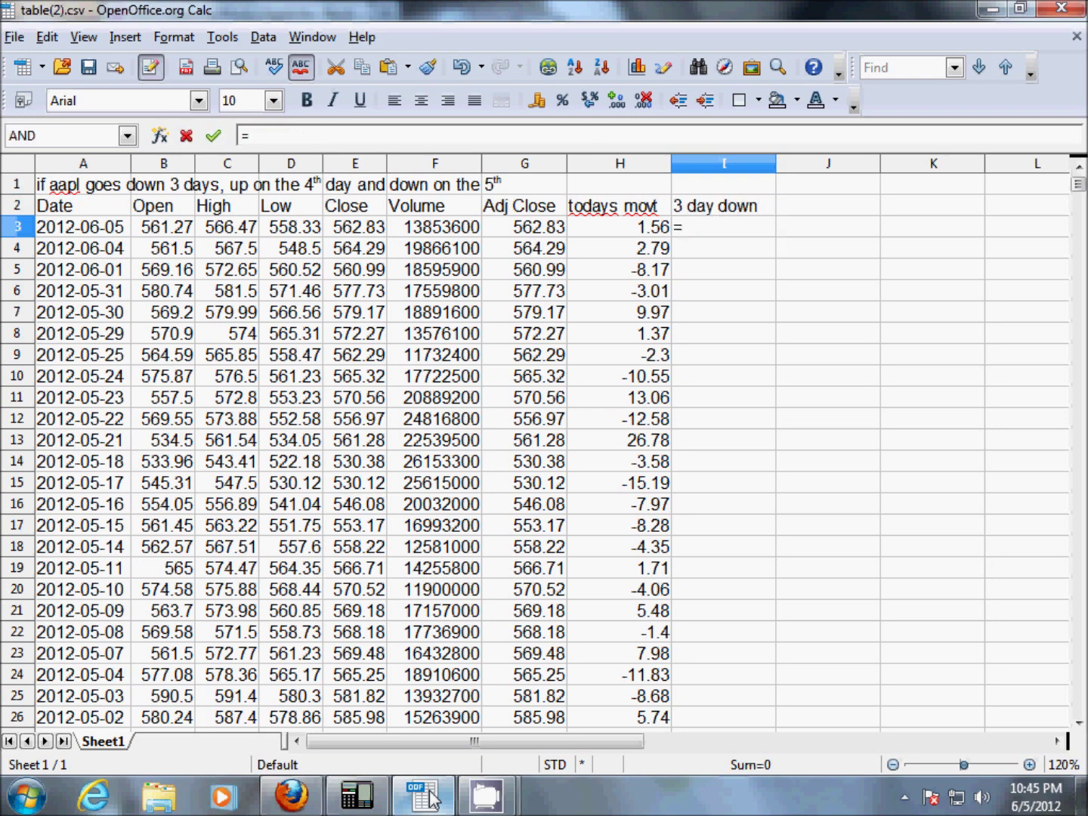
type("and(")
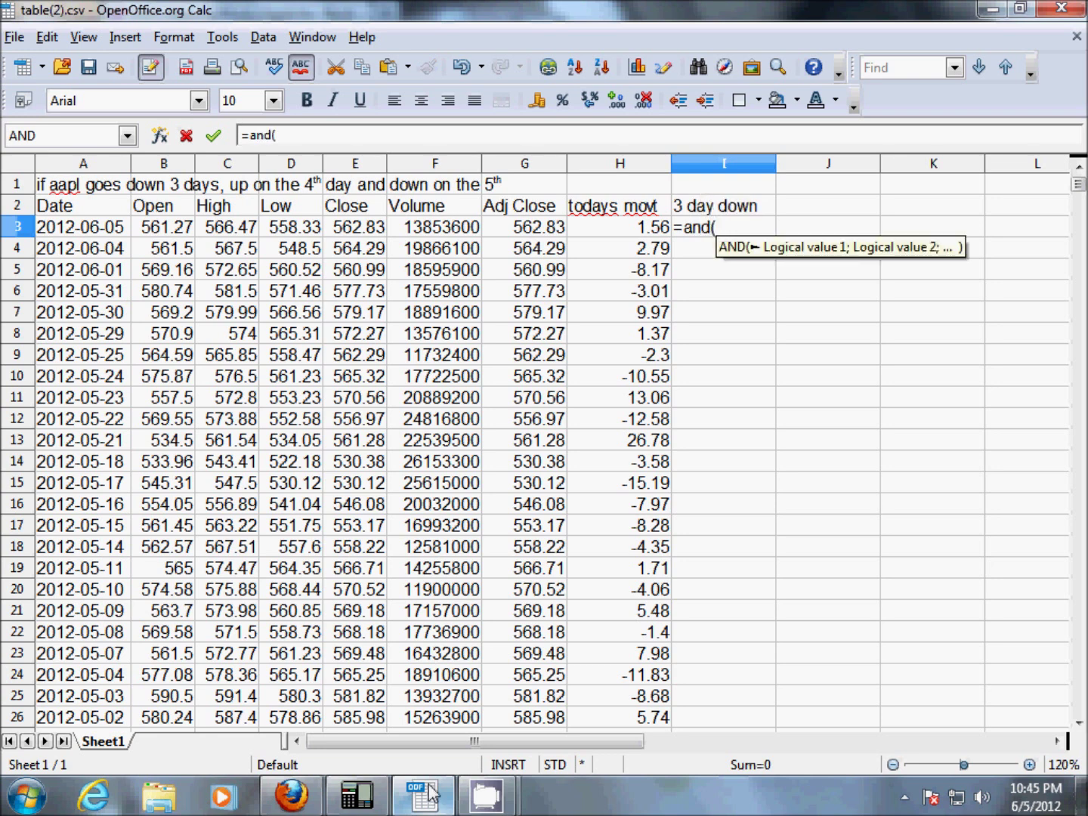
left_click(613, 229)
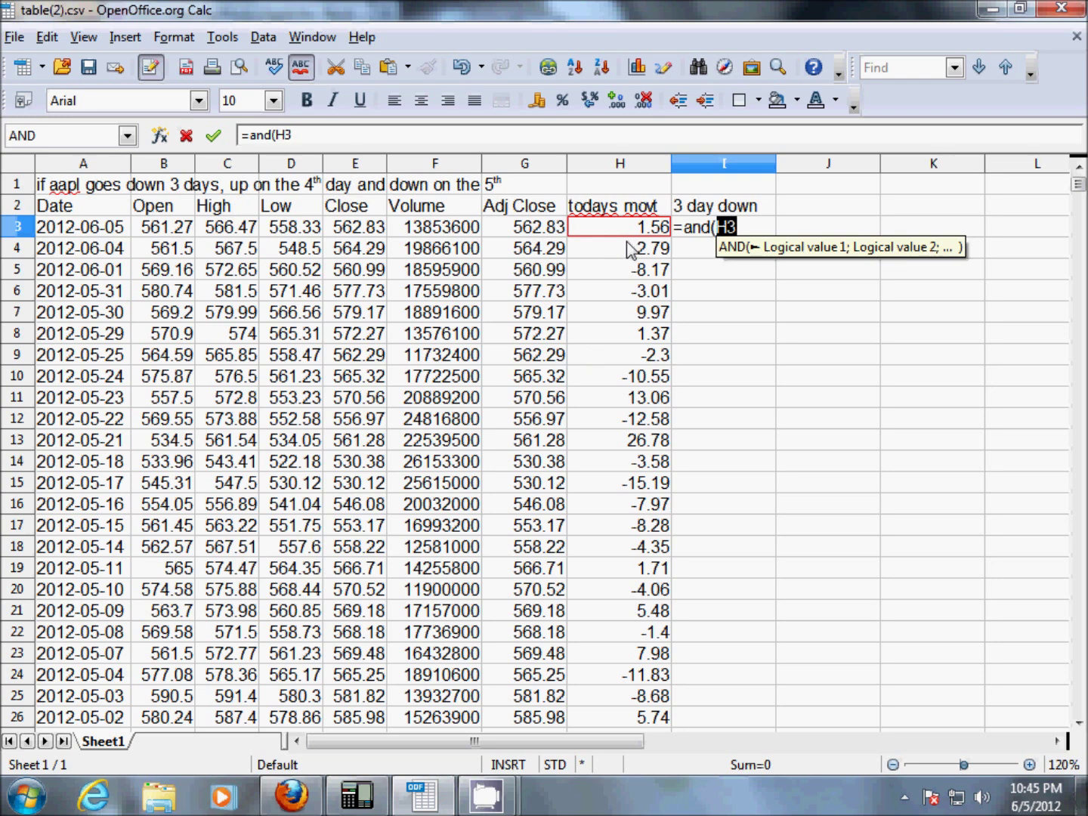
type("<0;")
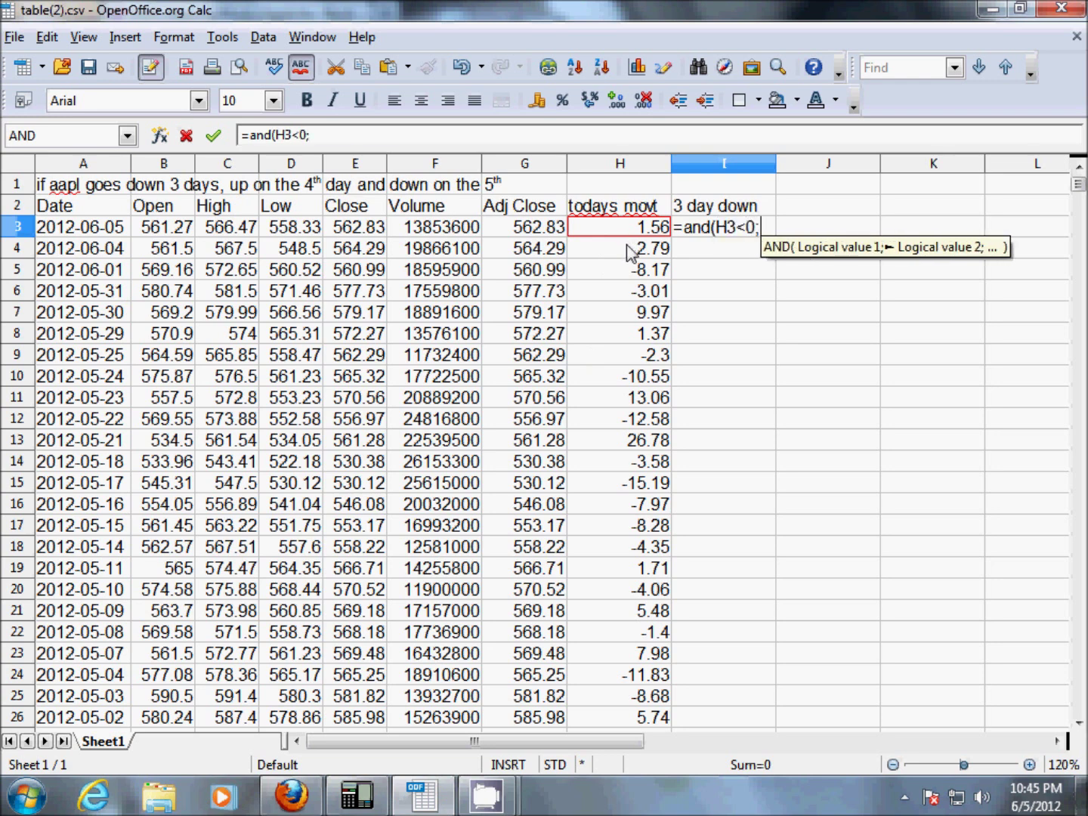
left_click(633, 255)
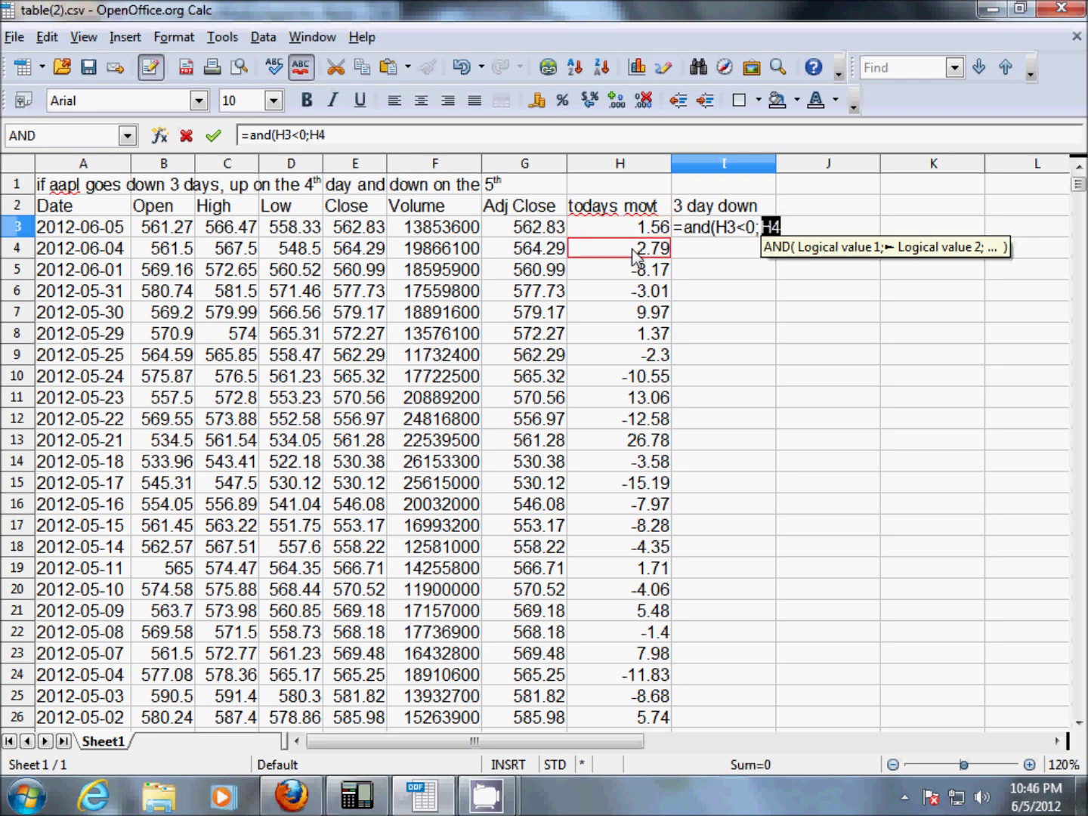
type("<0")
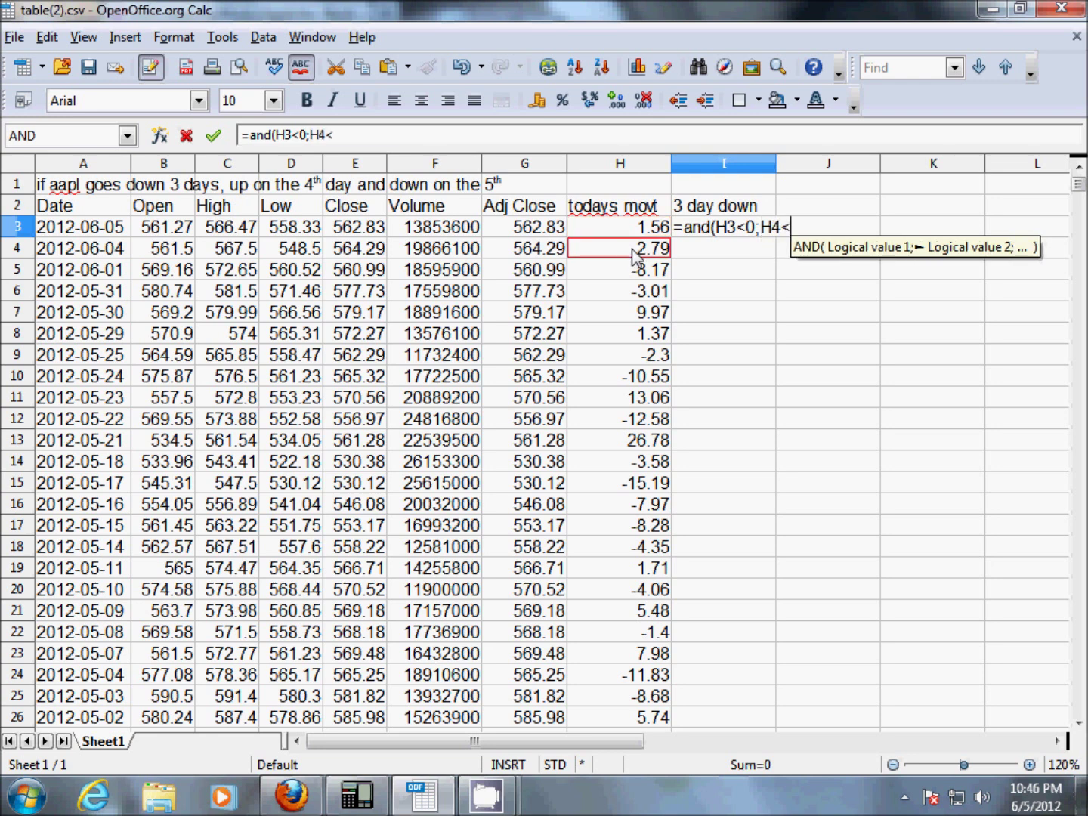
type(";")
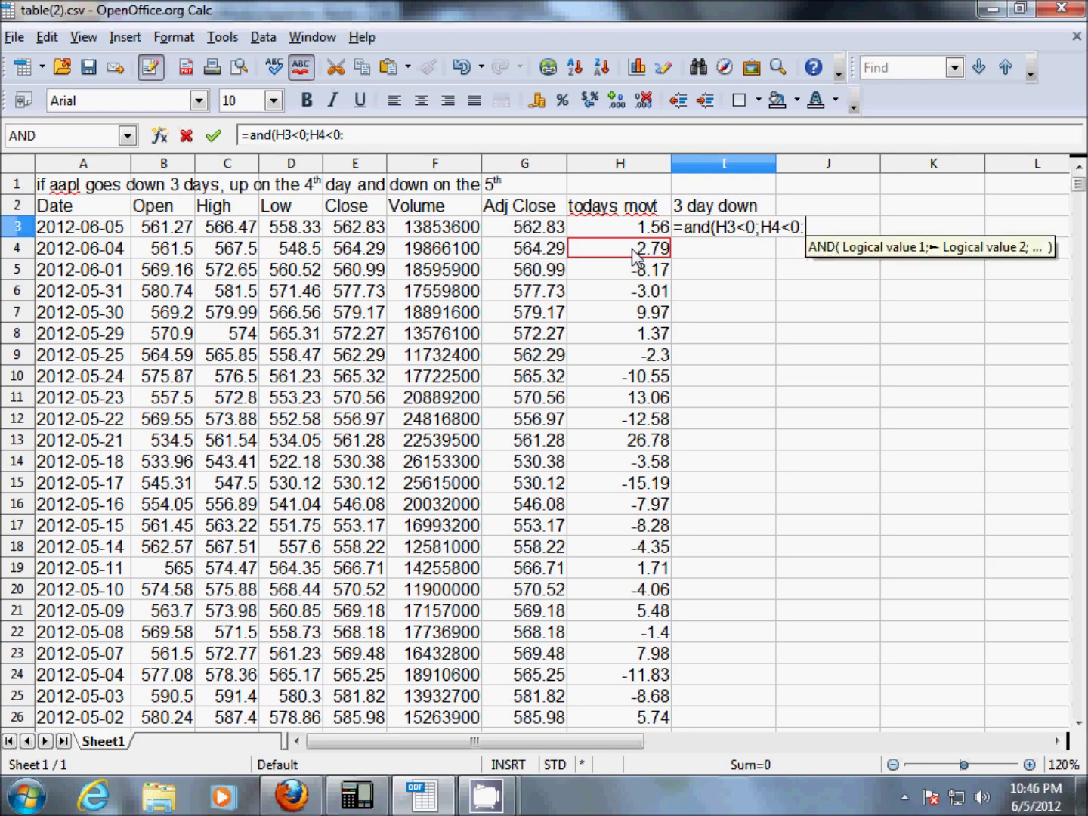
left_click(652, 274)
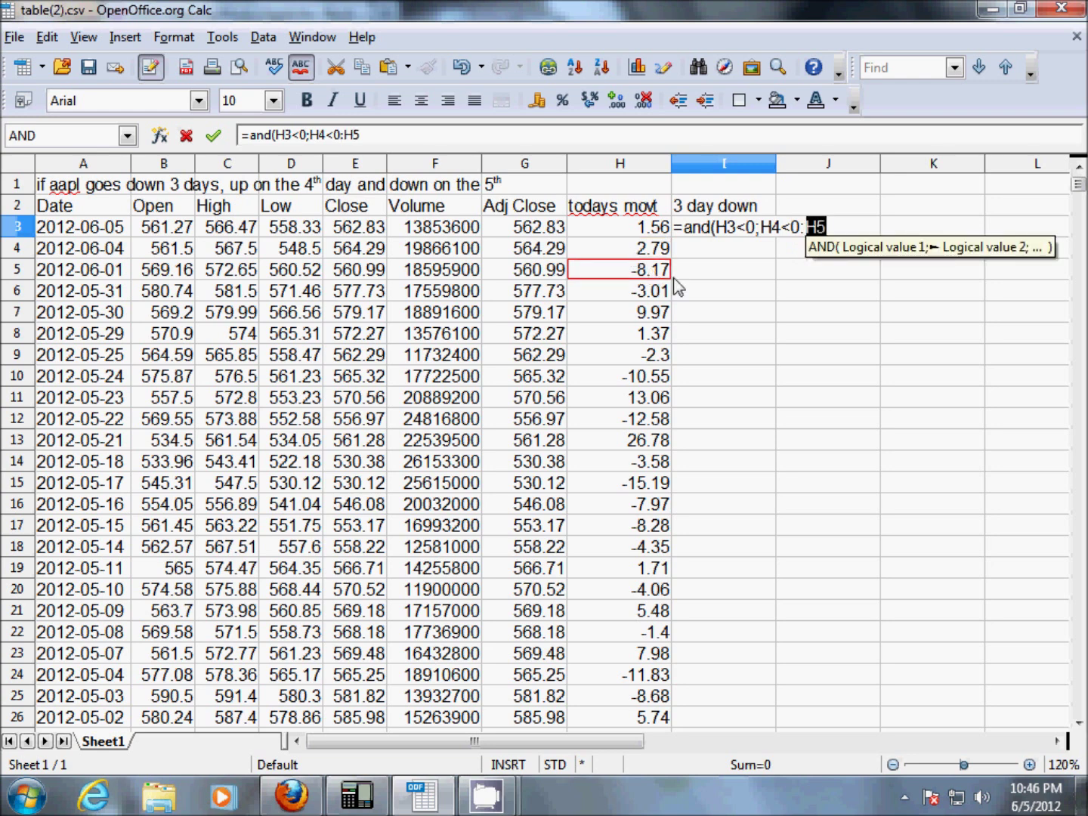
type("<0")
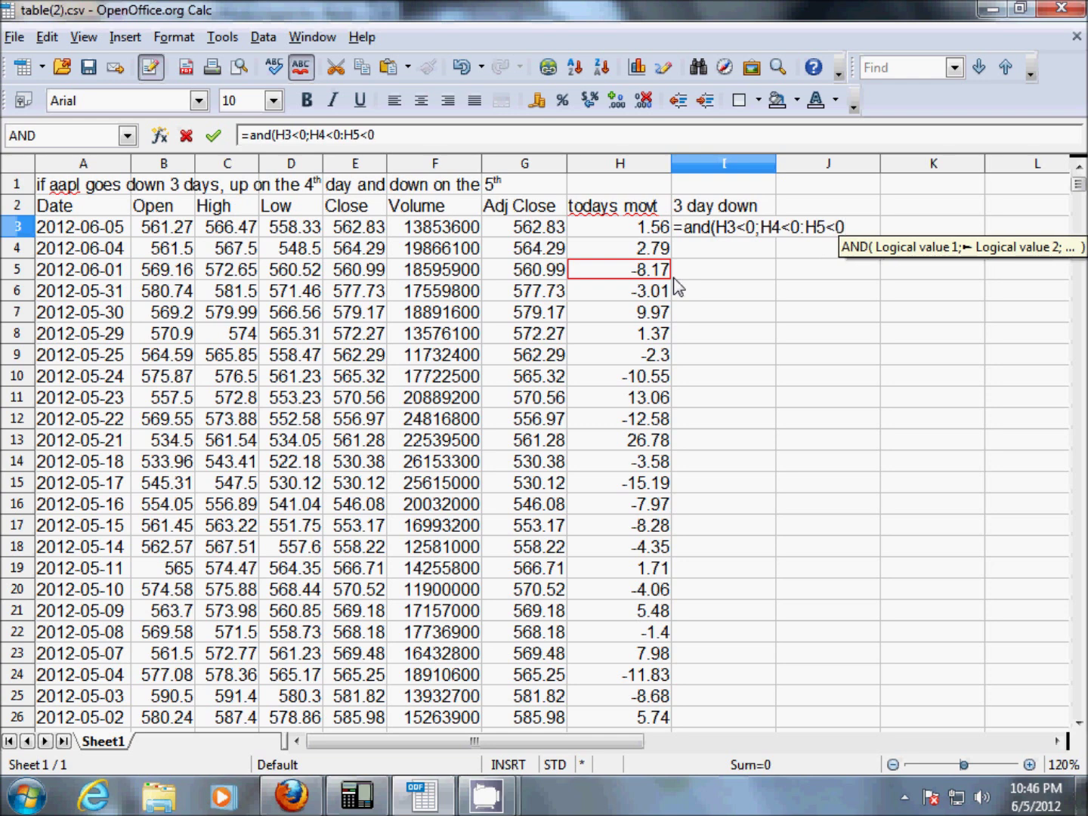
Fix the separator and commit =AND(H3<0;H4<0;H5<0) in I3, which shows FALSE.
left_click(806, 226)
key("BackSpace")
type(";")
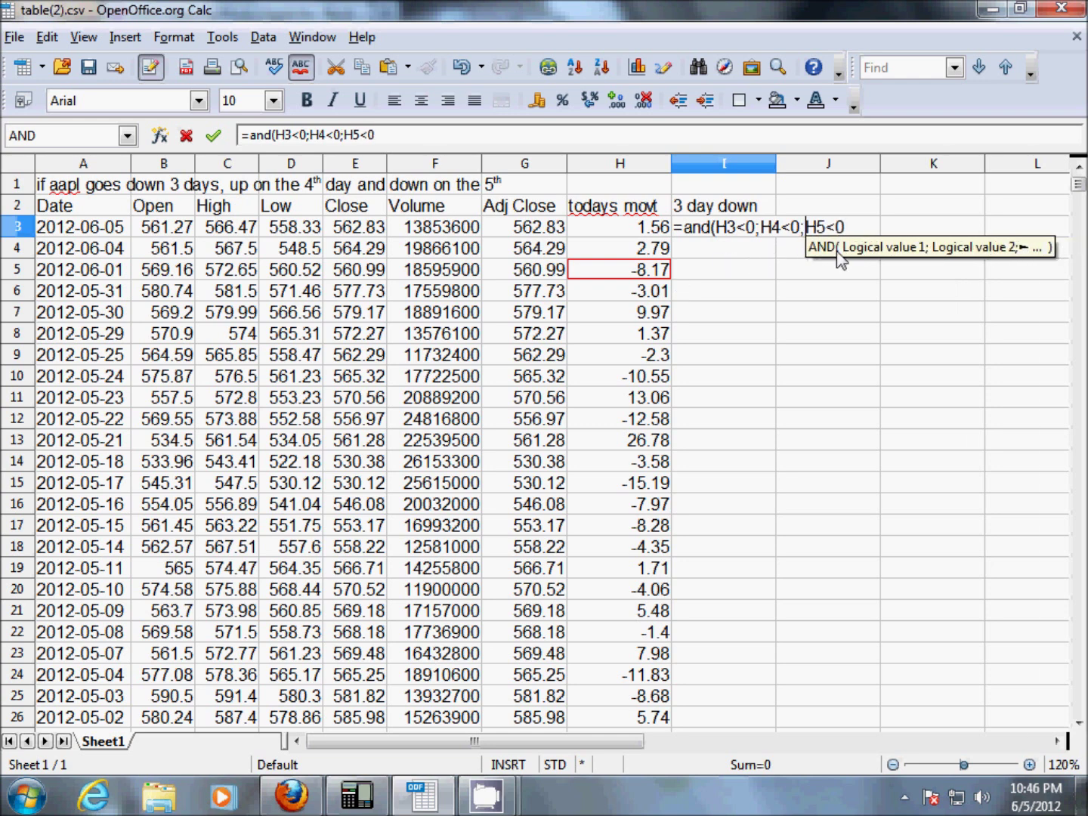
left_click(857, 227)
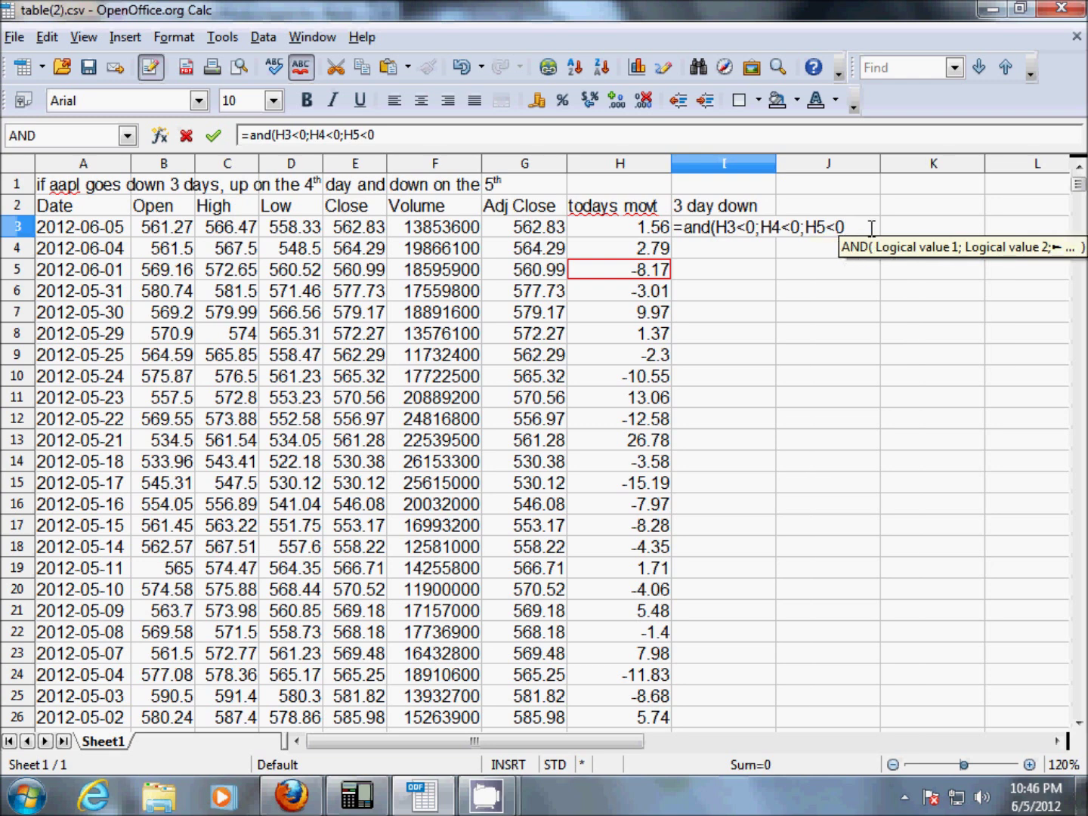
type(")")
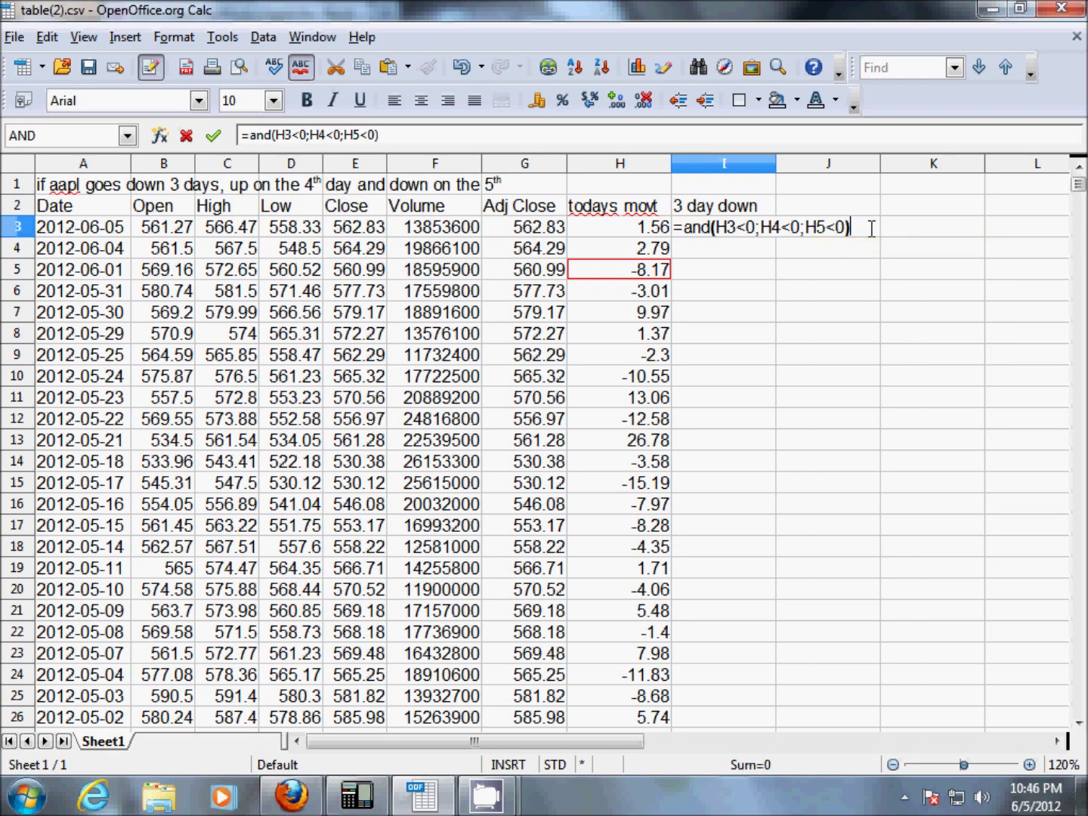
key("Return")
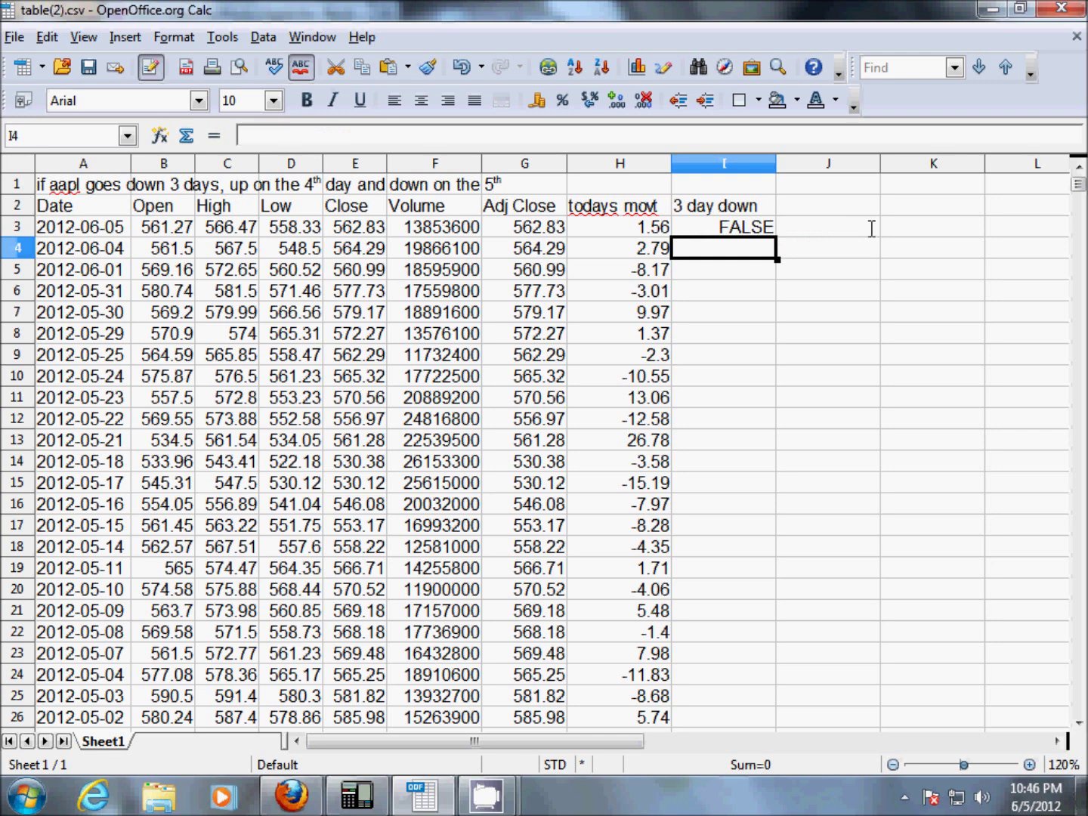
key("Up")
key("Left")
key("Down")
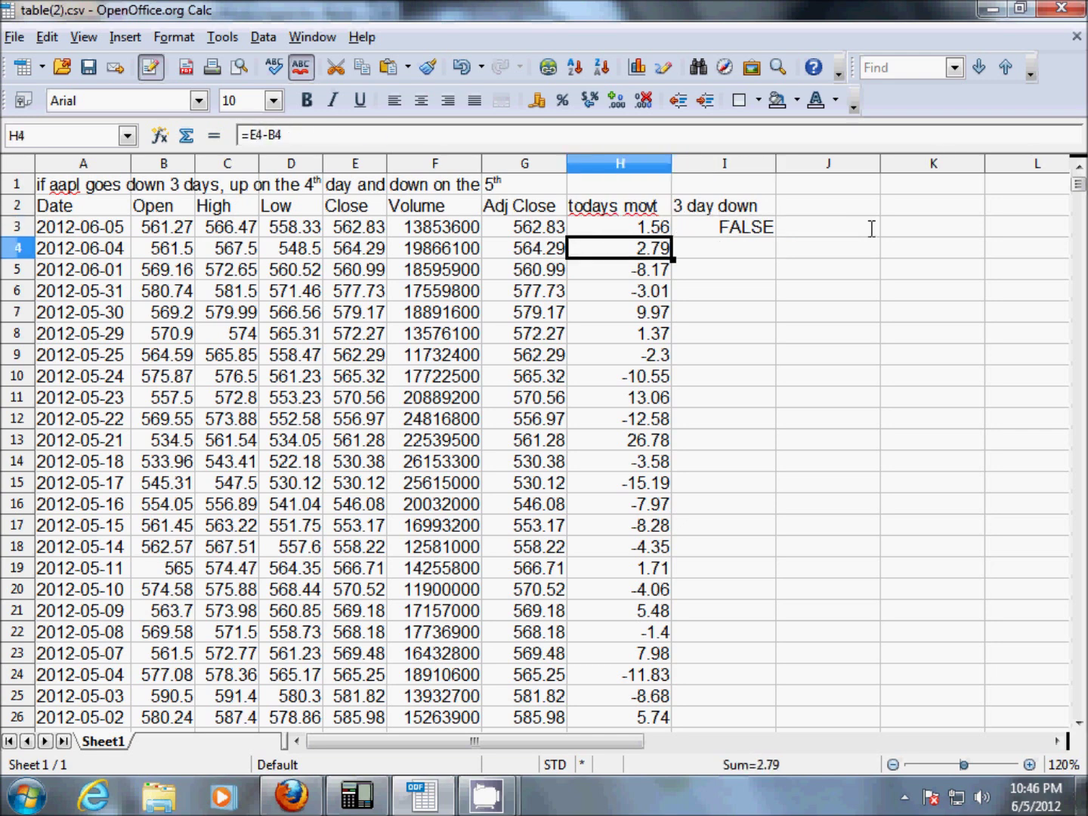
key("Up")
key("Right")
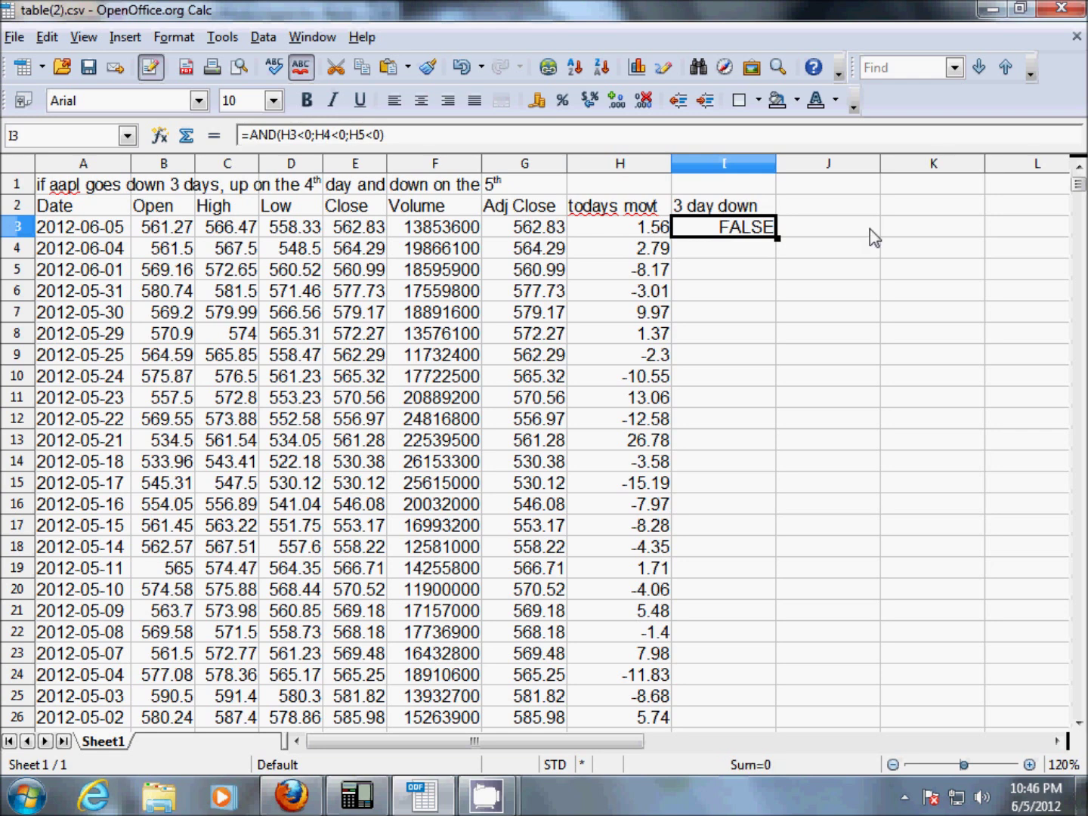
Paste the 3 day down AND formula into I3:I2456, overwriting the existing cells.
key("shift+Left")
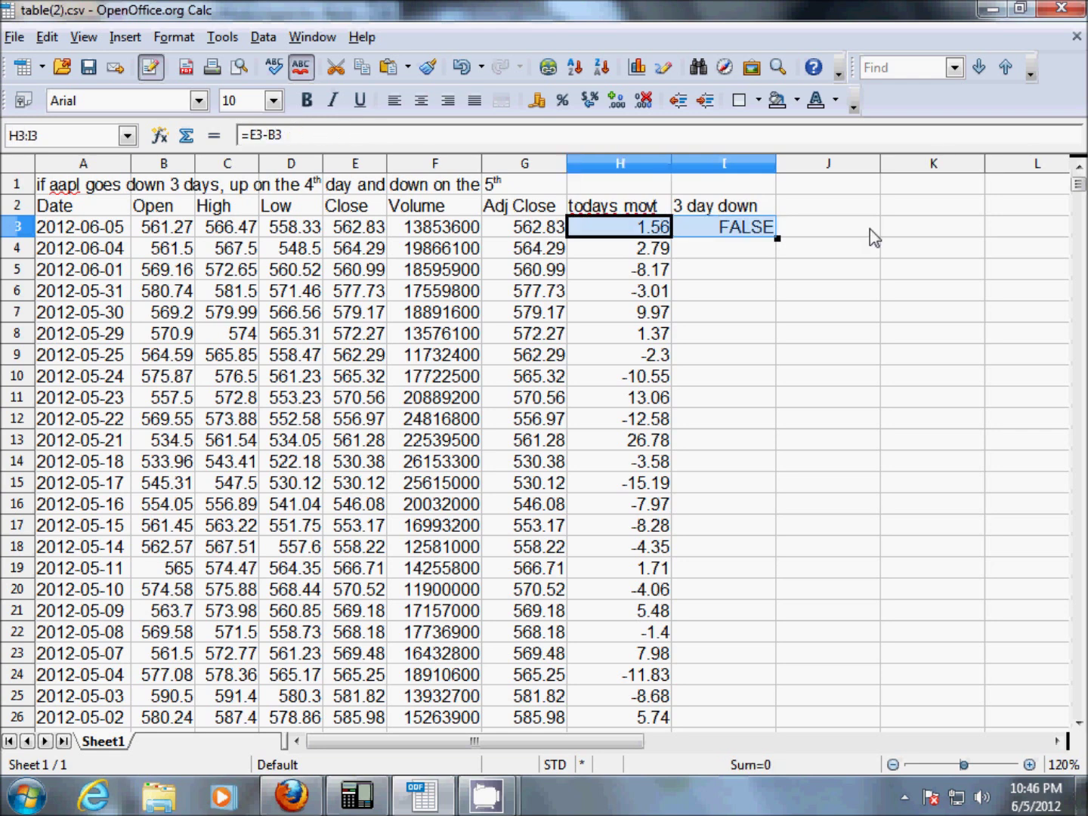
key("shift+Down")
key("ctrl+shift+Down")
key("shift+Right")
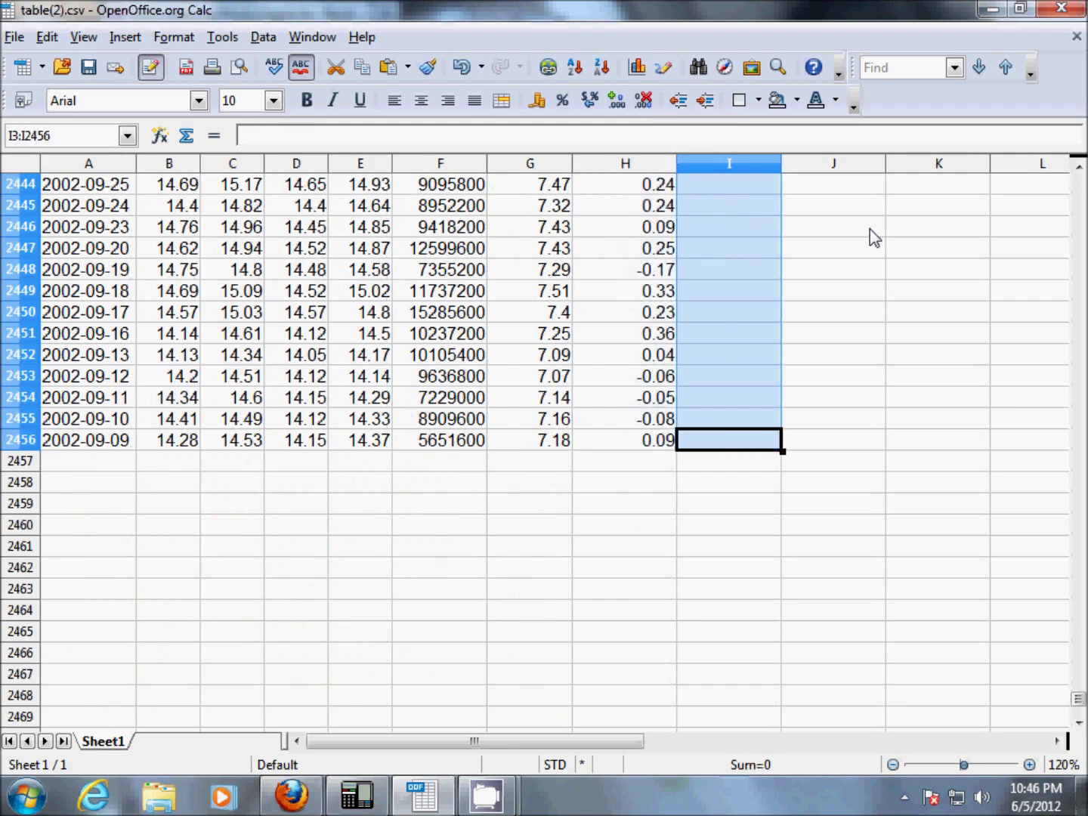
key("ctrl+v")
key("Return")
key("ctrl+Up")
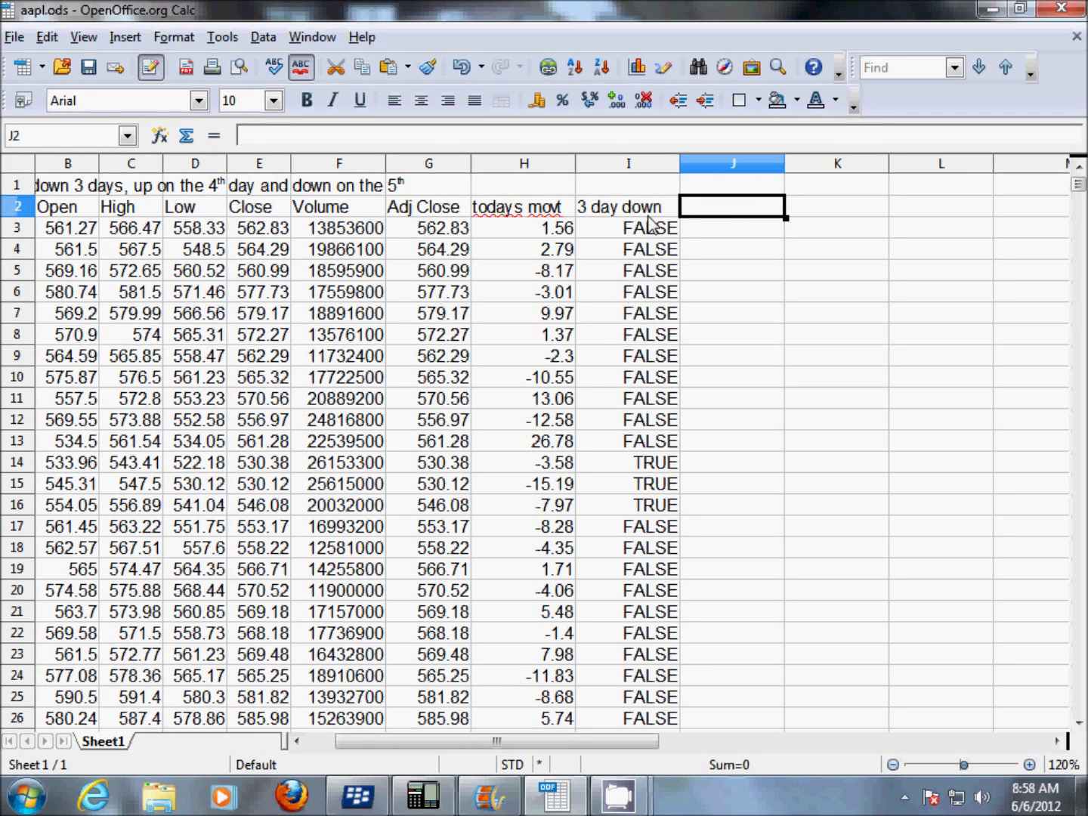
left_click(643, 210)
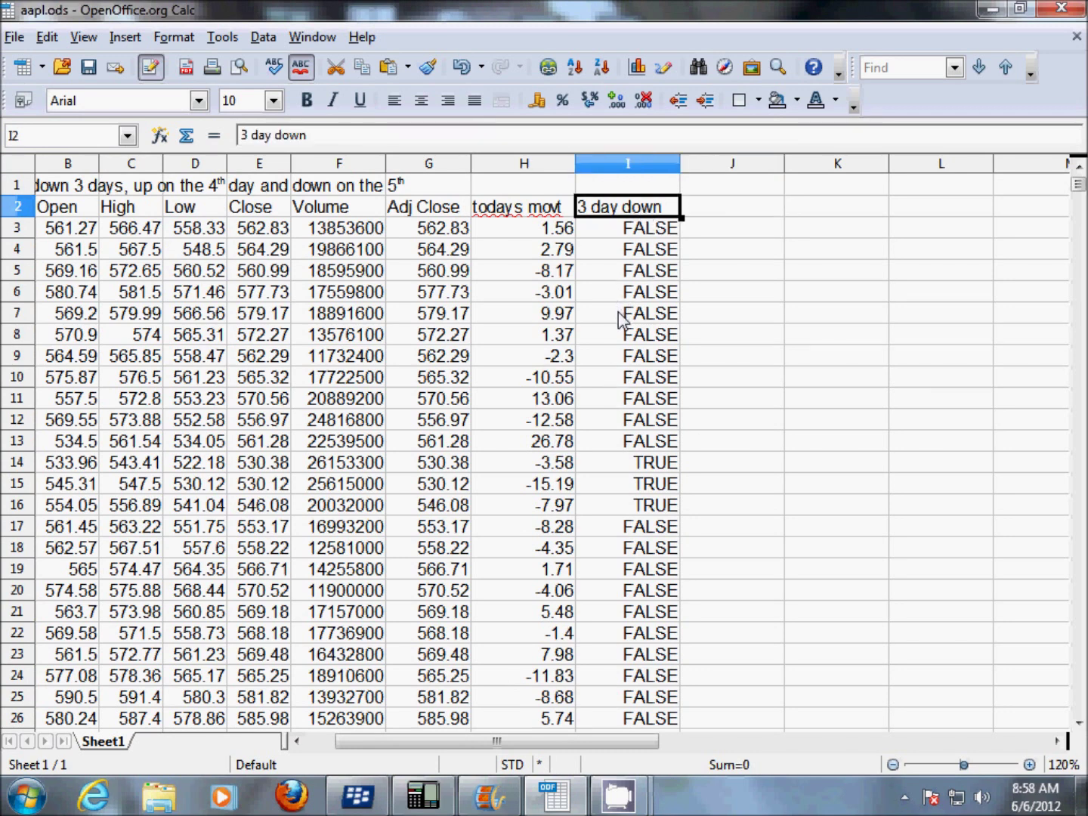
key("Right")
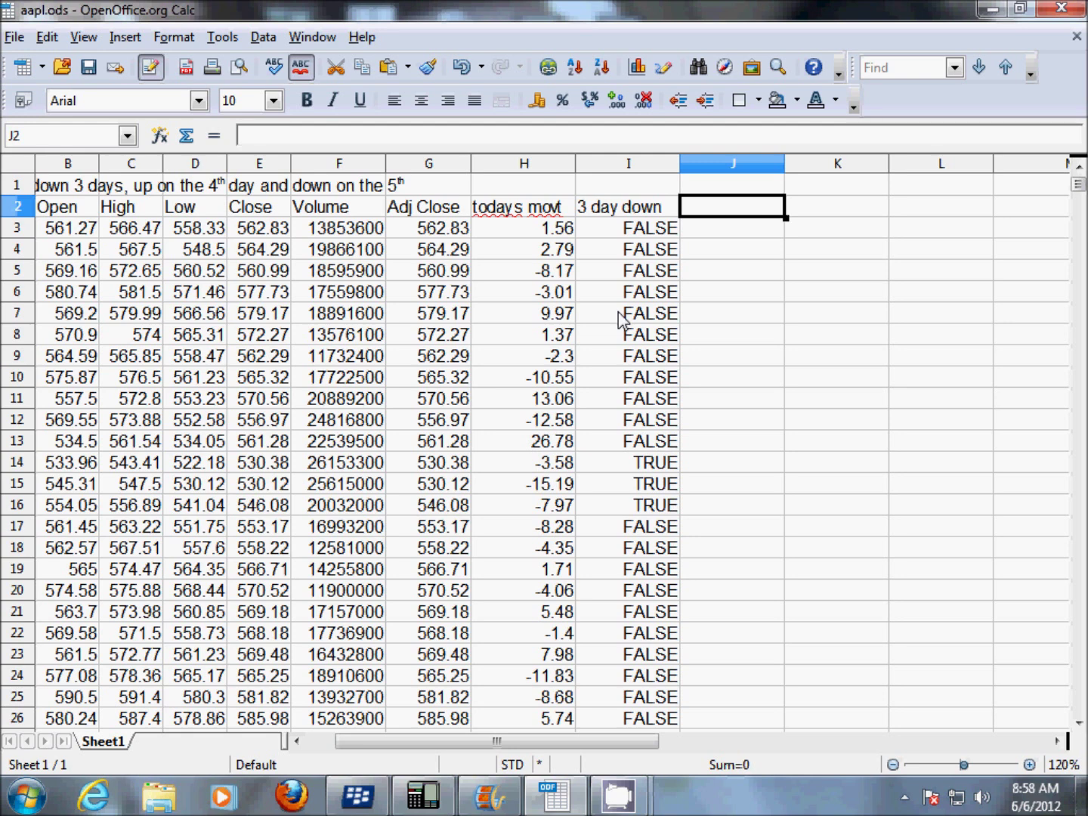
Head J2 '4th day up' and enter =IF(I4=TRUE;H3;0) in J3, showing 0.
type("4t")
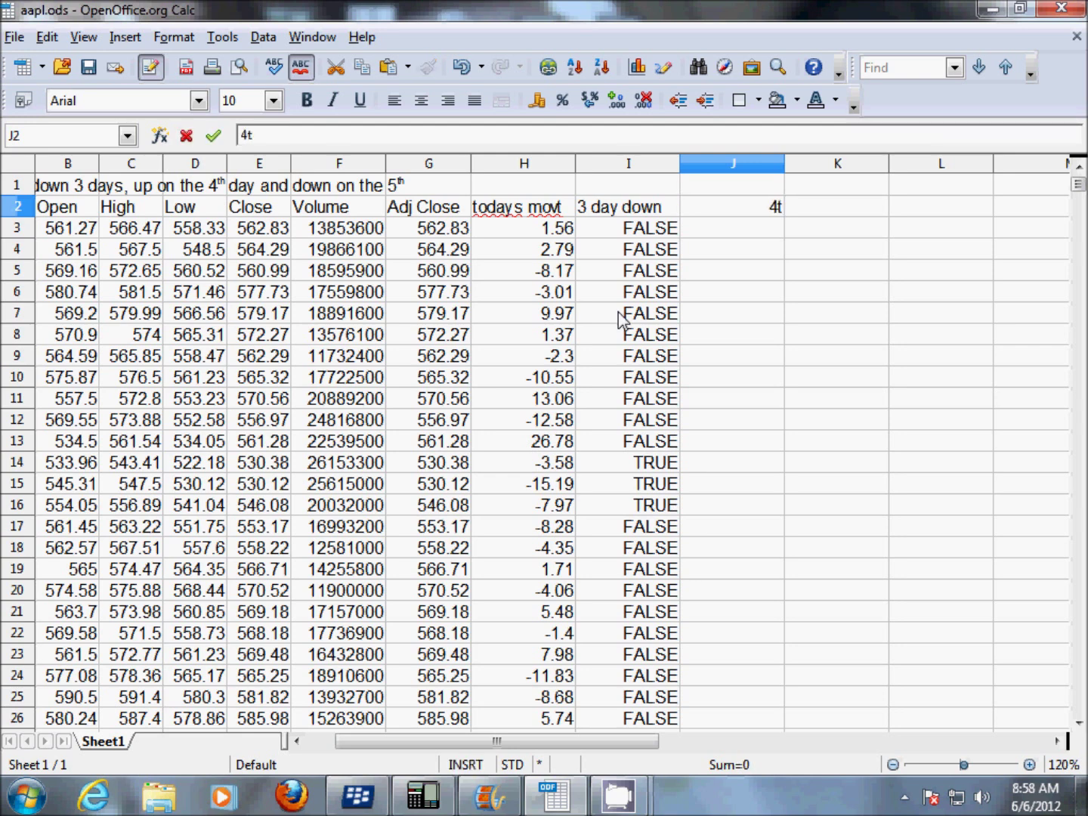
type("h day")
key("BackSpace")
type("ay up")
key("Return")
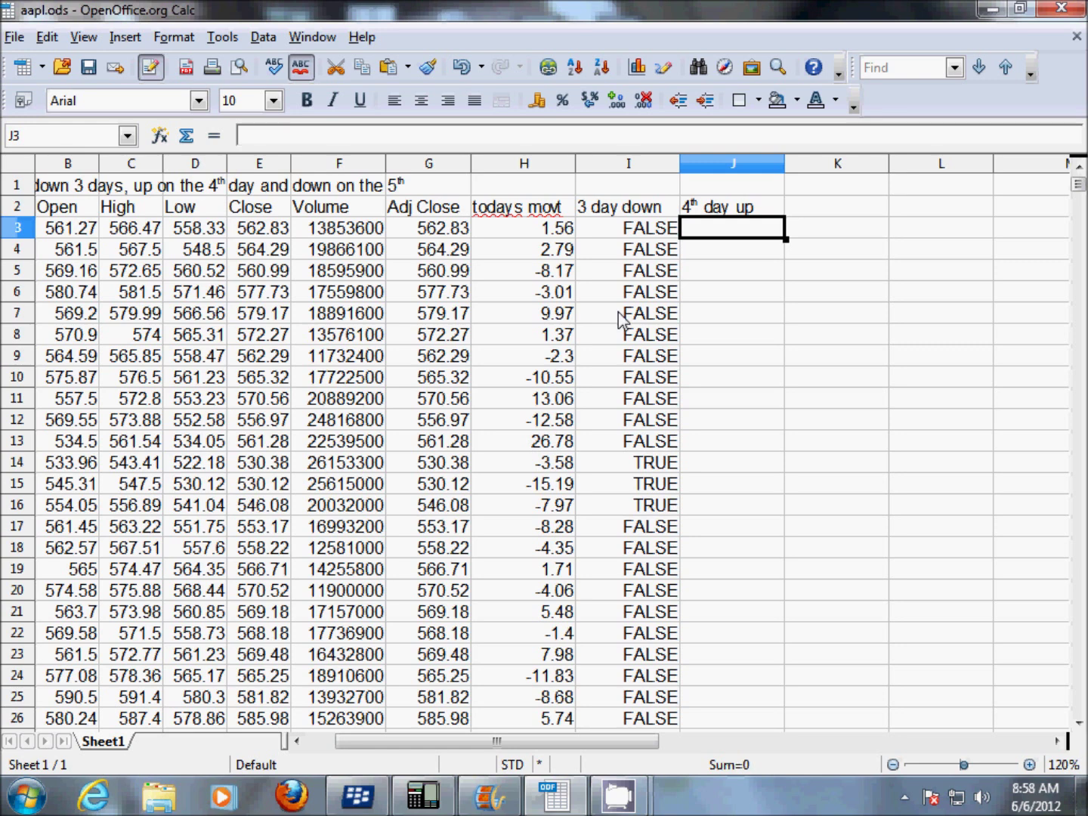
type("=")
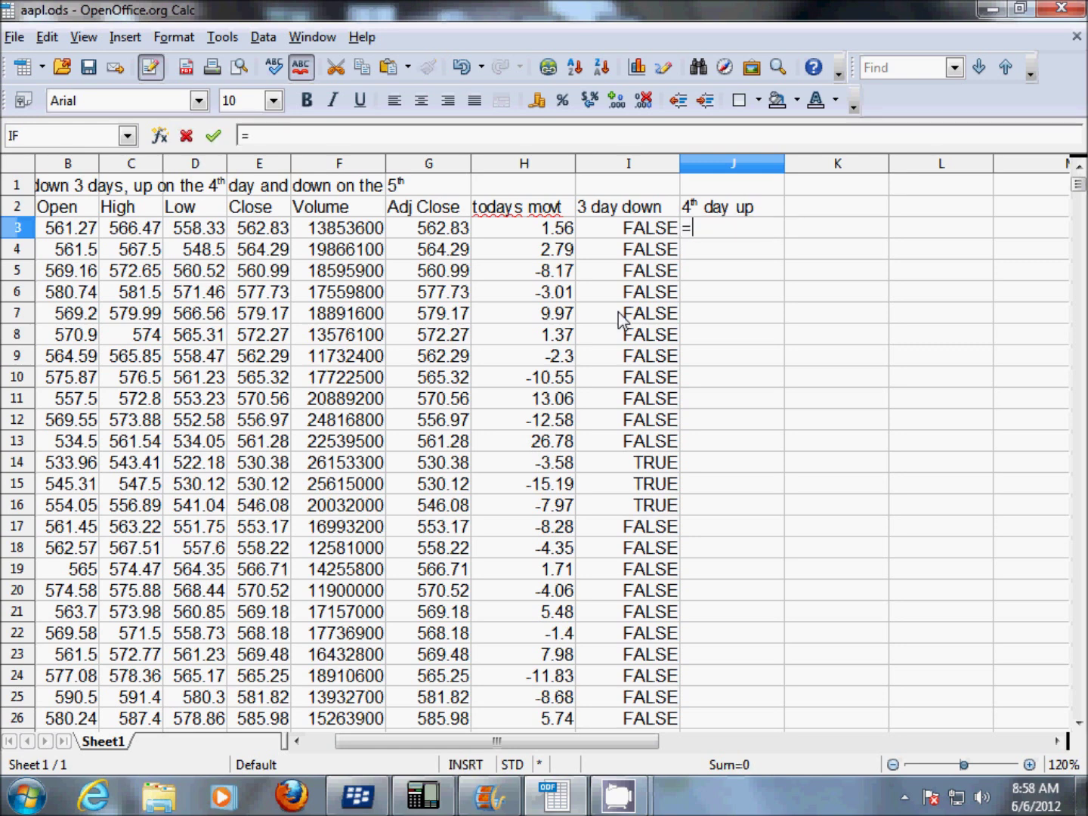
type("if(")
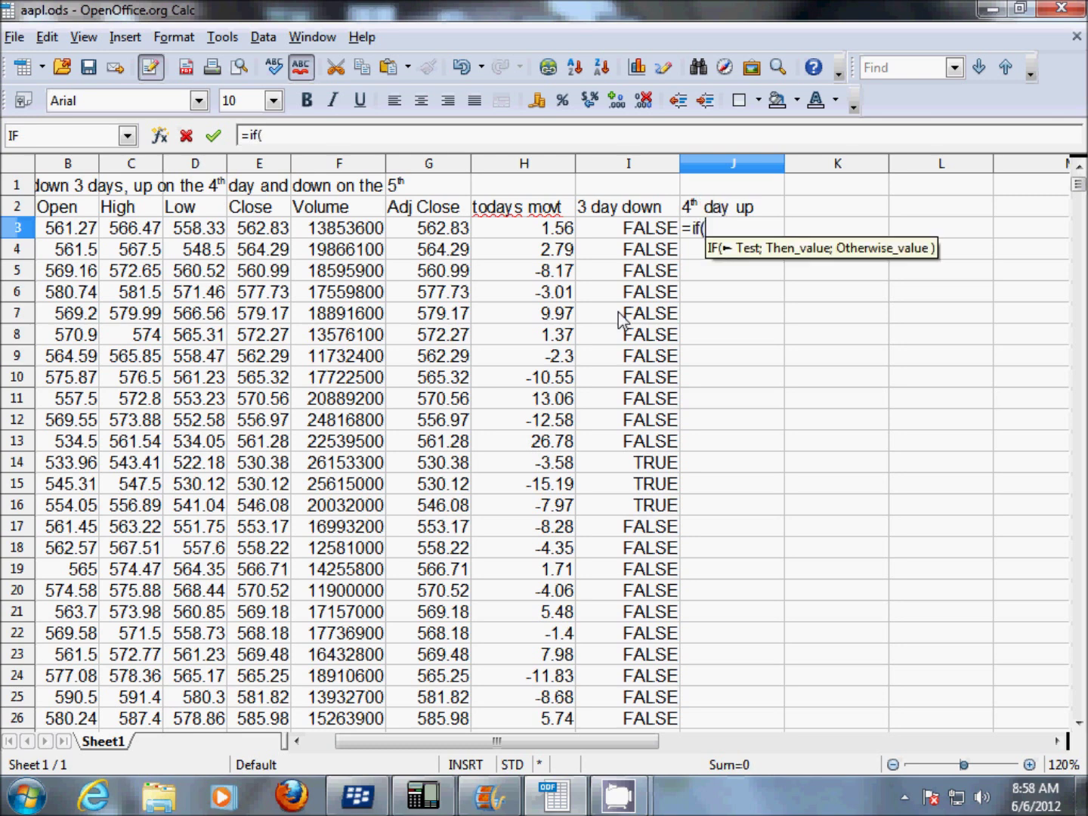
left_click(643, 255)
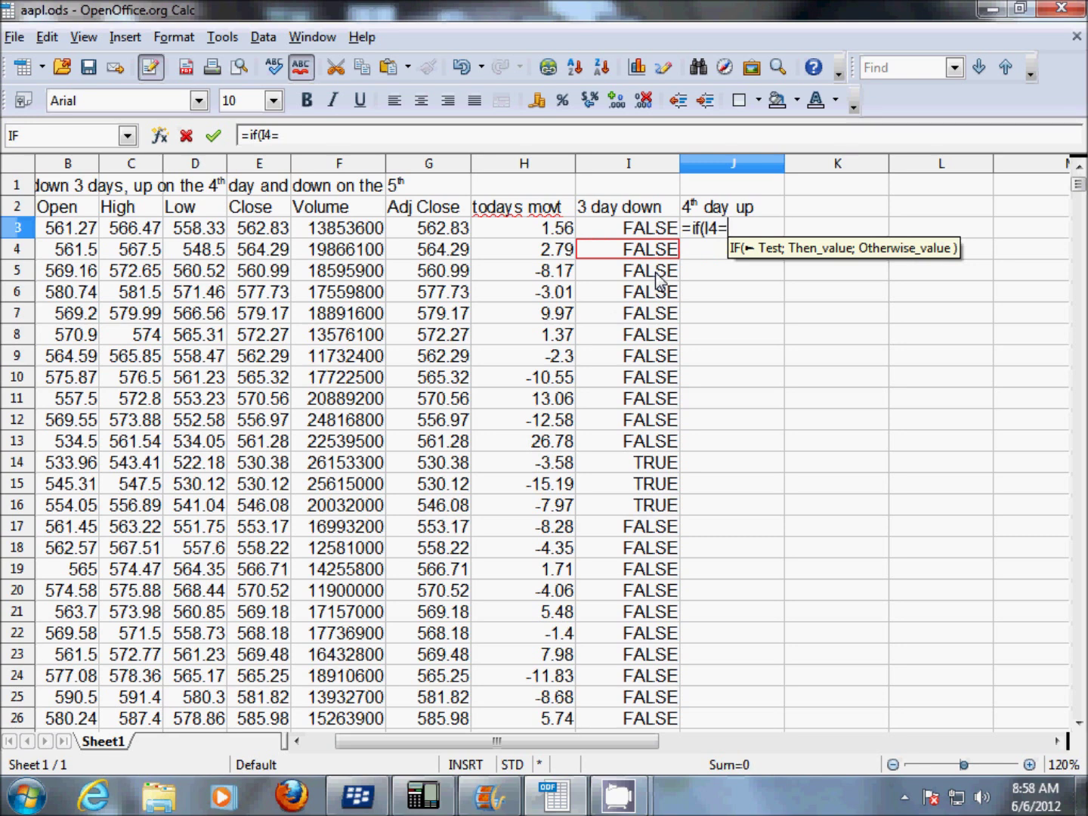
type("true")
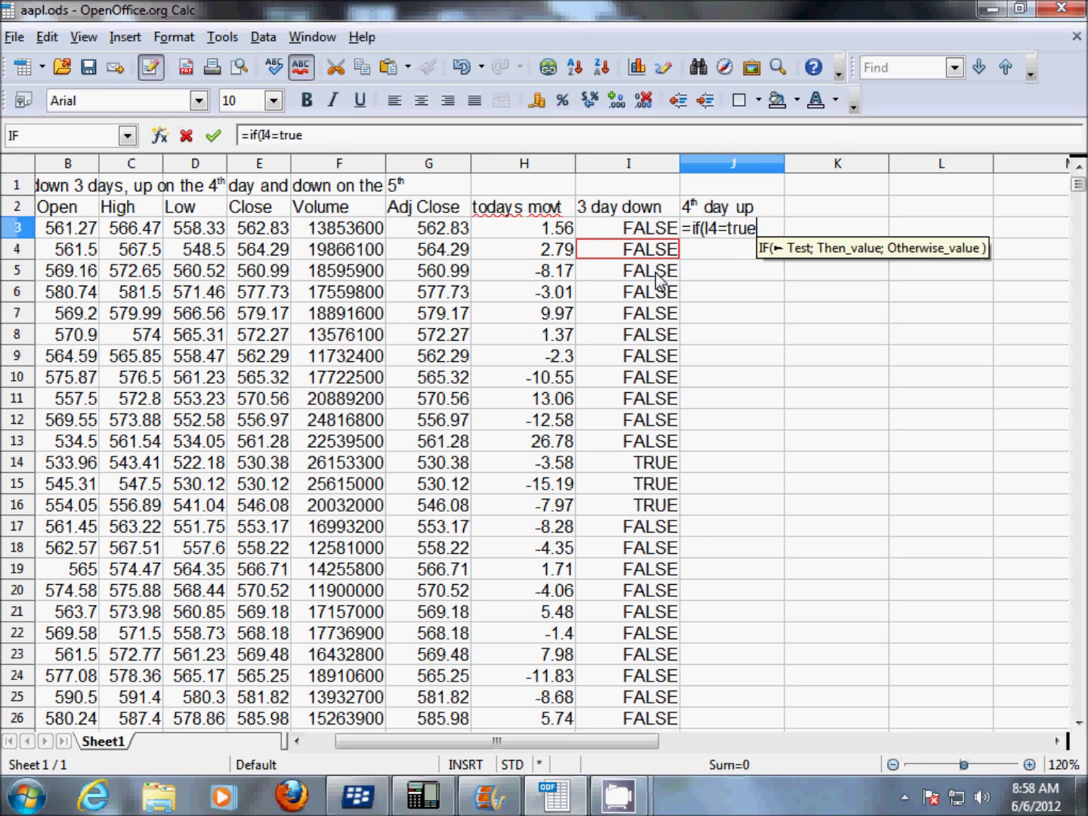
type(";")
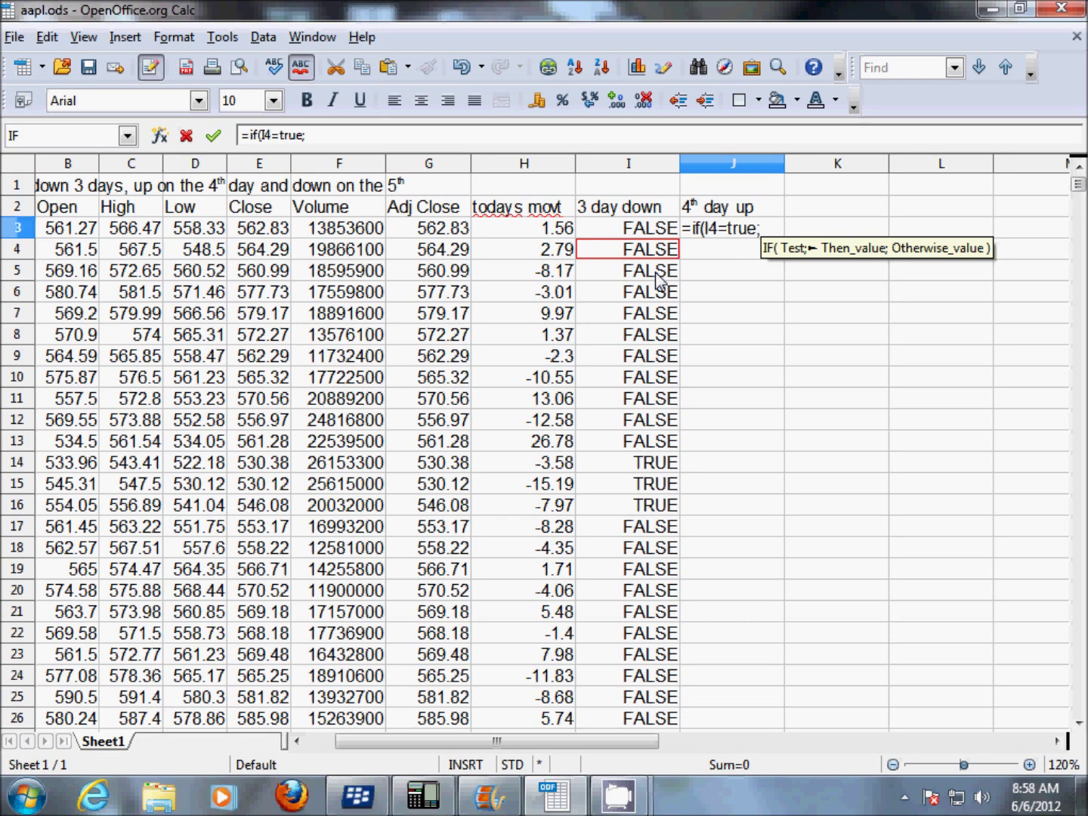
left_click(538, 228)
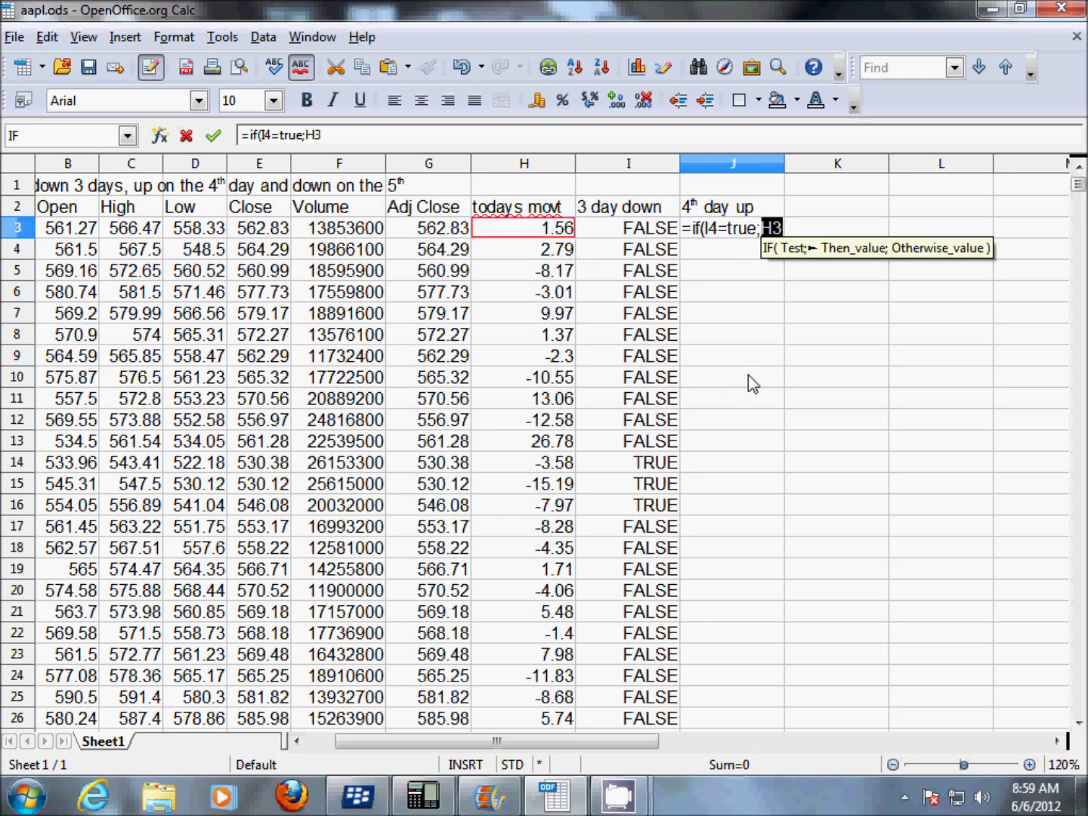
type(";")
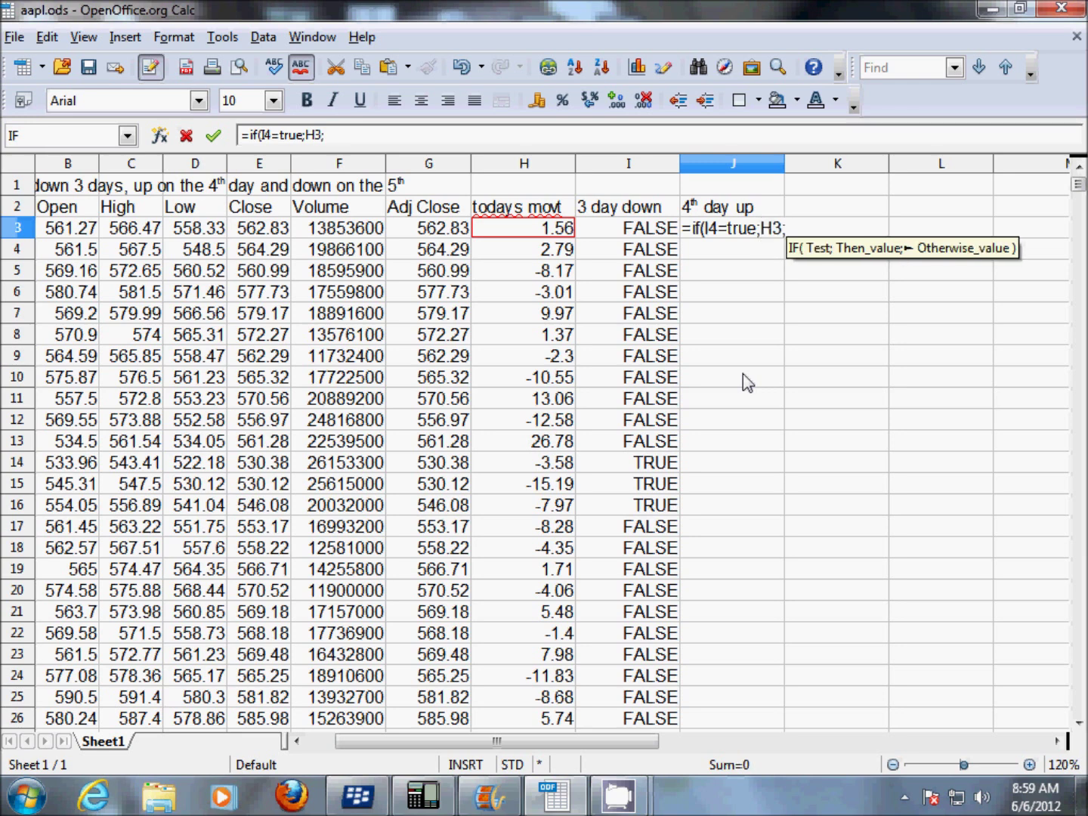
type("0)")
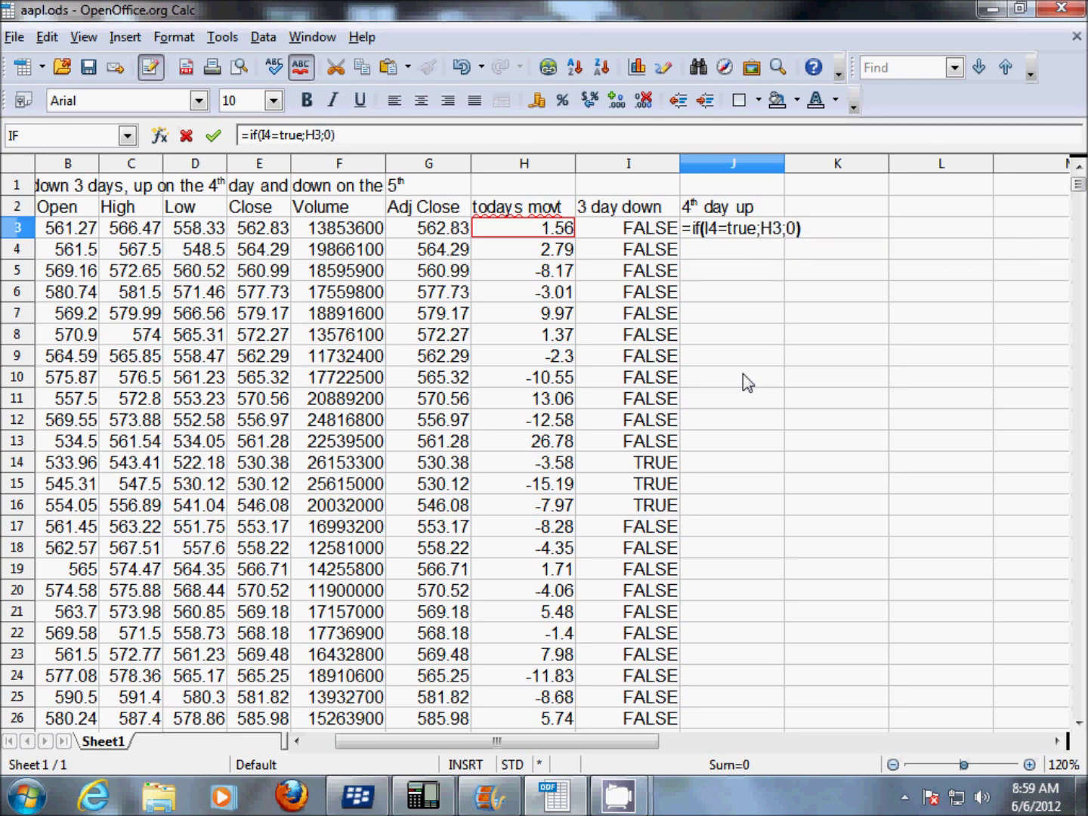
key("Return")
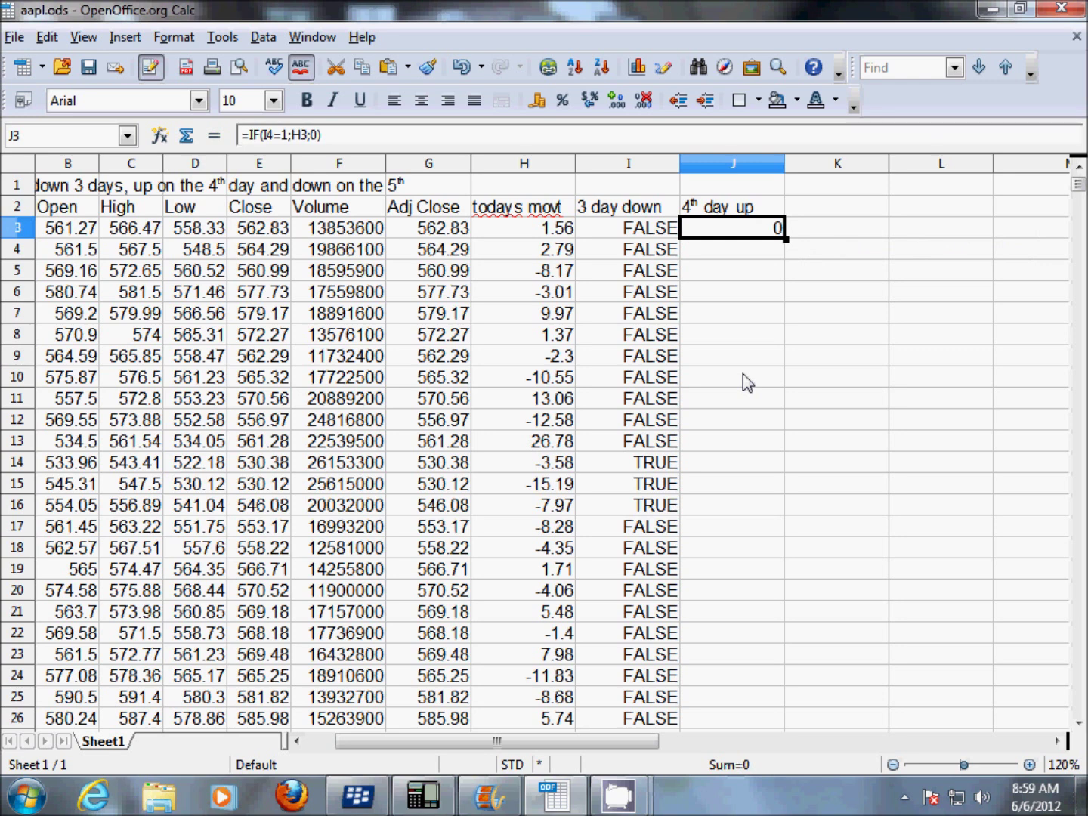
Select J3:J2456 and paste the 4th day up formula, accepting the overwrite.
key("Left")
key("ctrl+shift+Down")
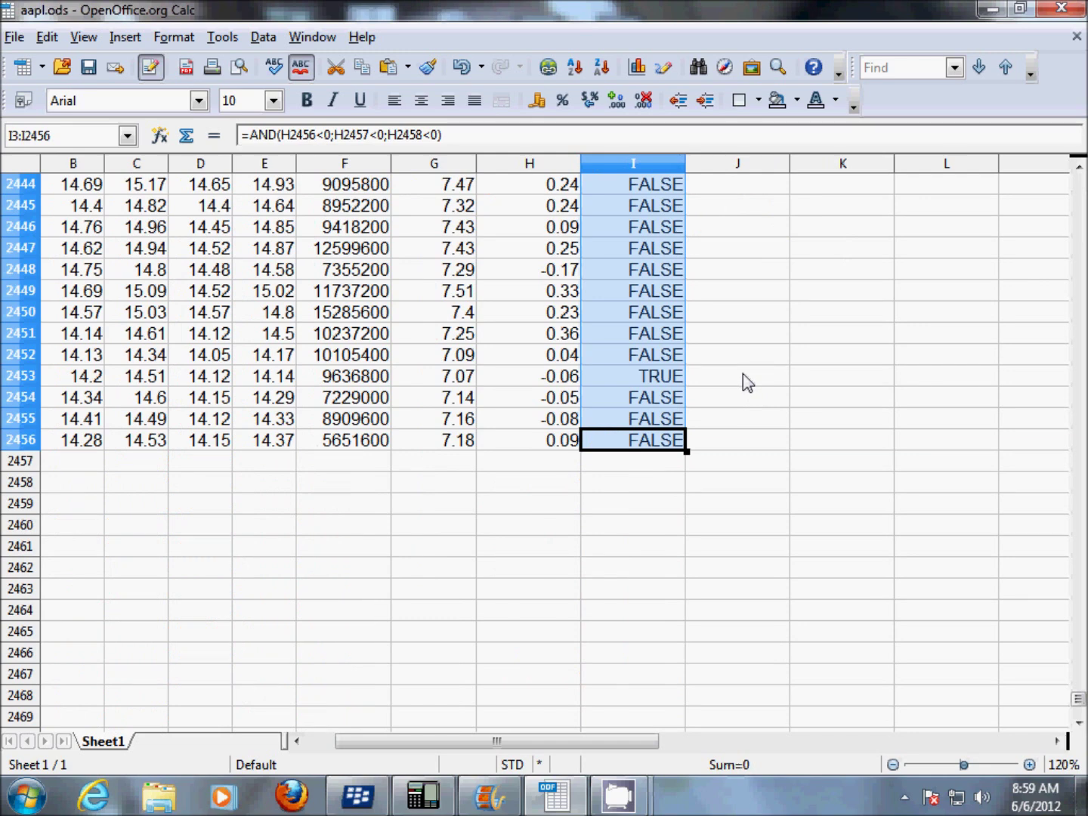
key("Right")
key("ctrl+shift+Up")
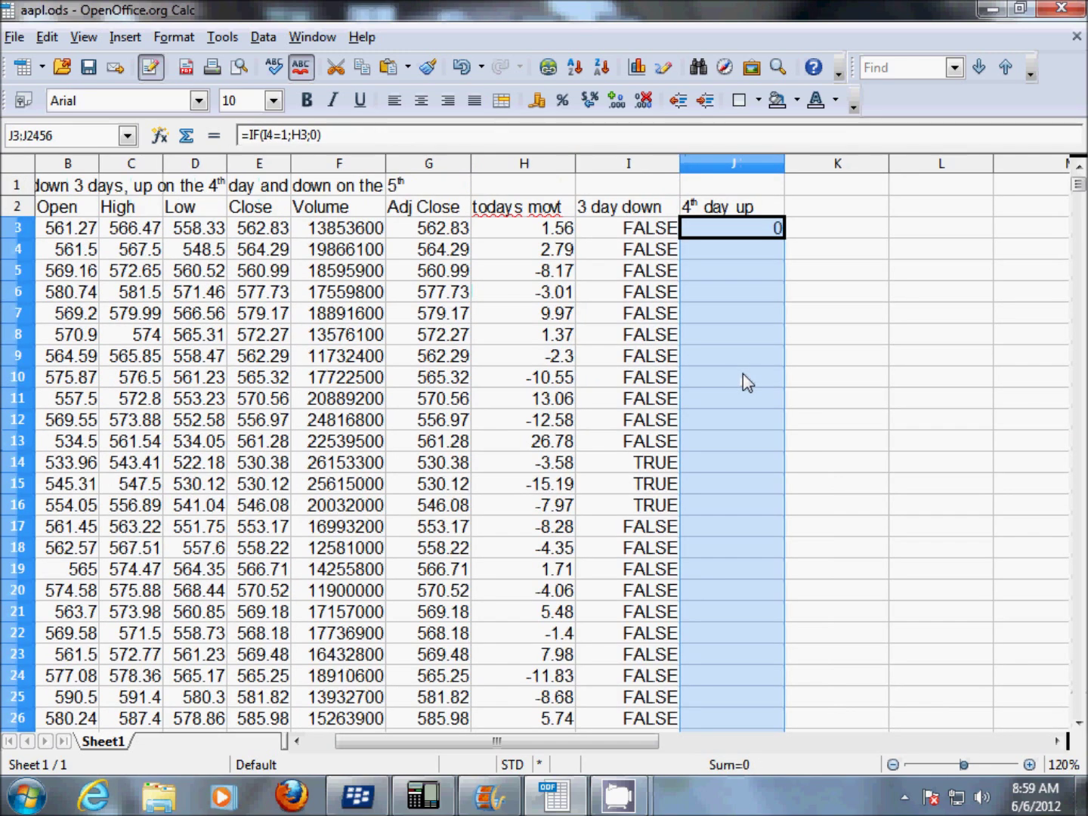
key("ctrl+v")
key("Return")
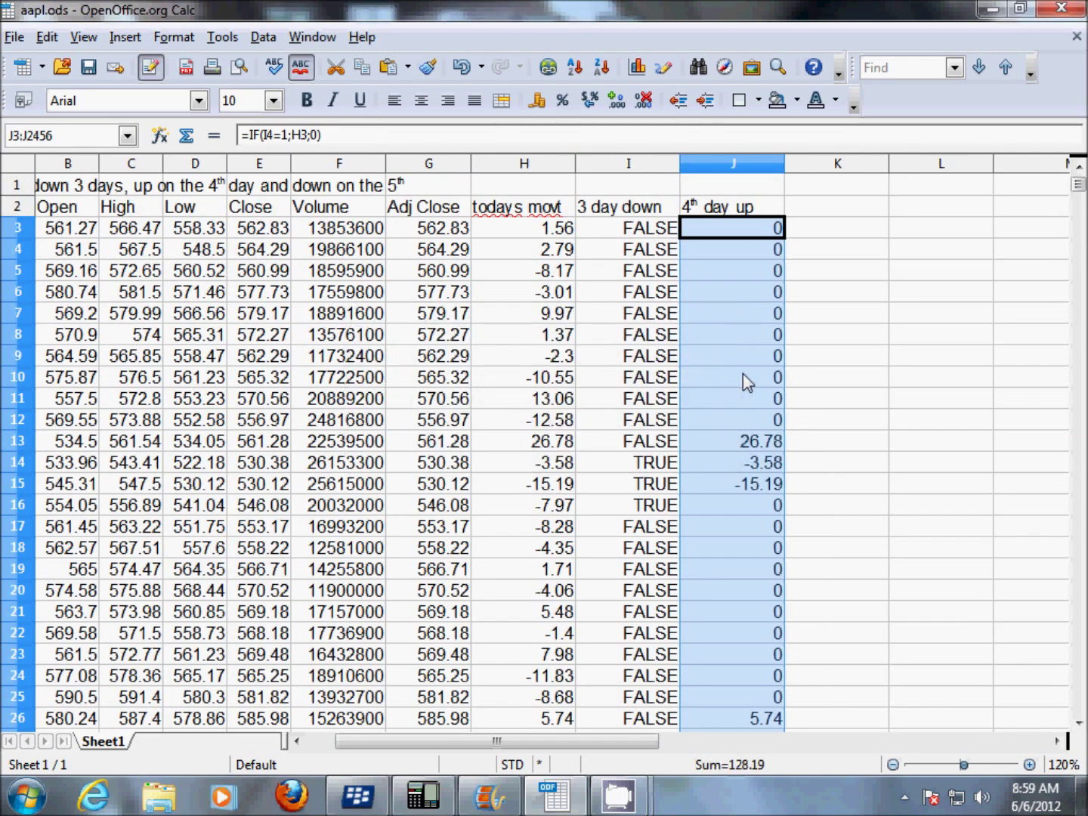
Check 4th day up results such as 26.78, -3.58 and -15.19 down column J.
left_click(725, 440)
left_click(731, 469)
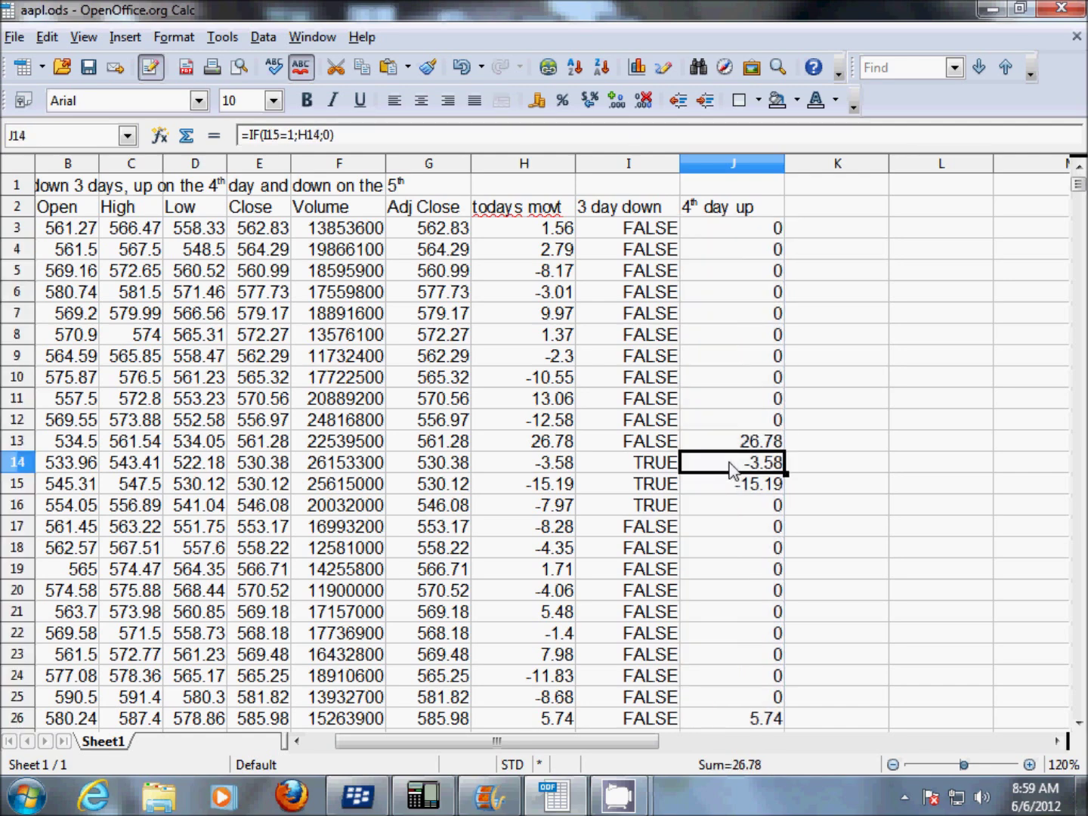
left_click(734, 490)
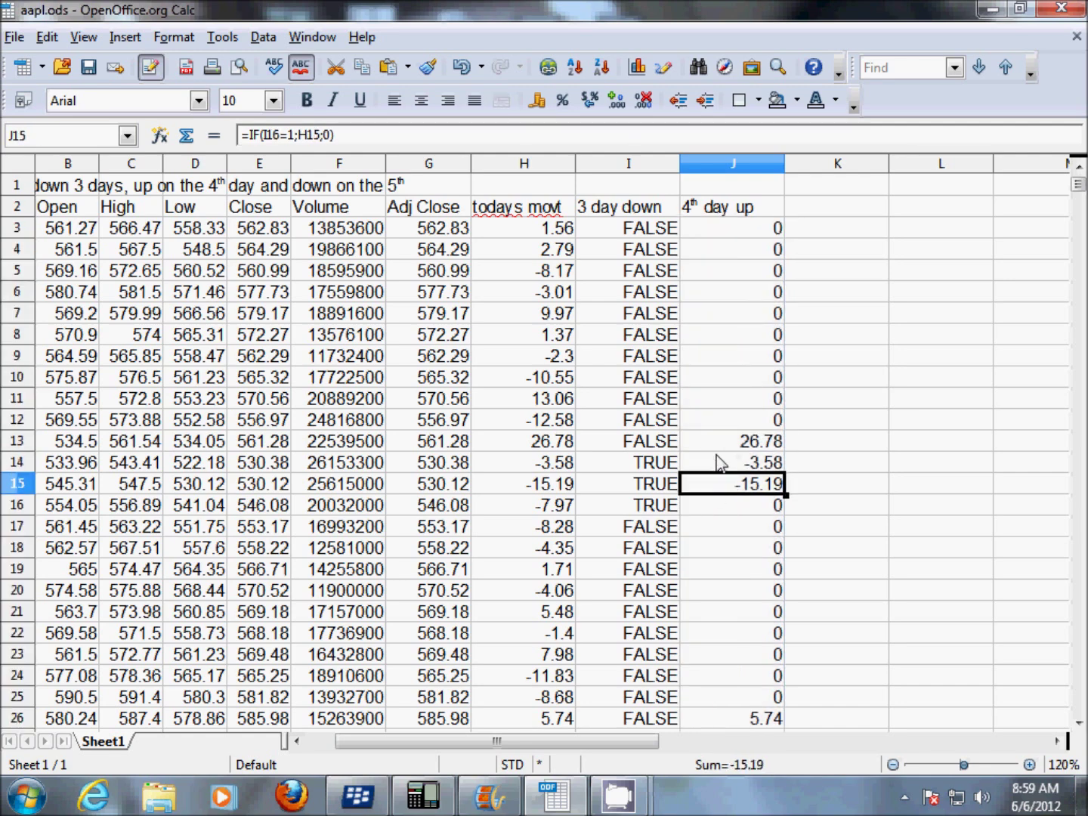
scroll(884, 449, "down", 20)
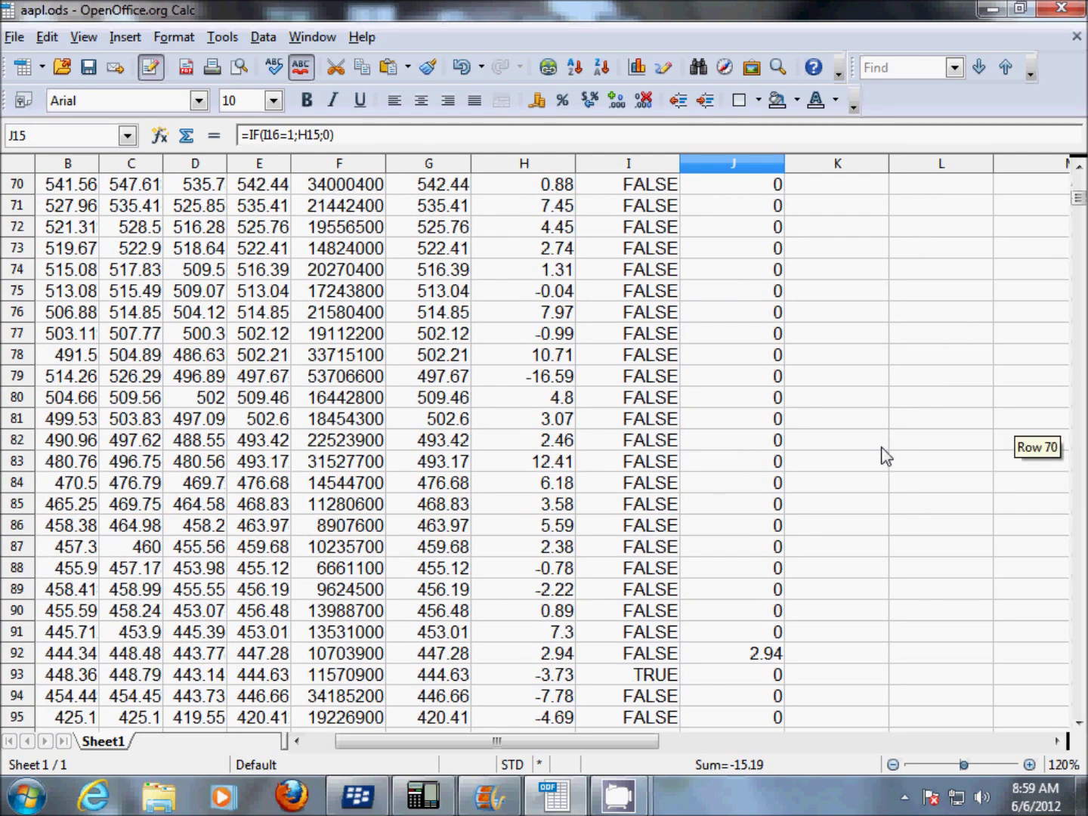
scroll(883, 447, "down", 15)
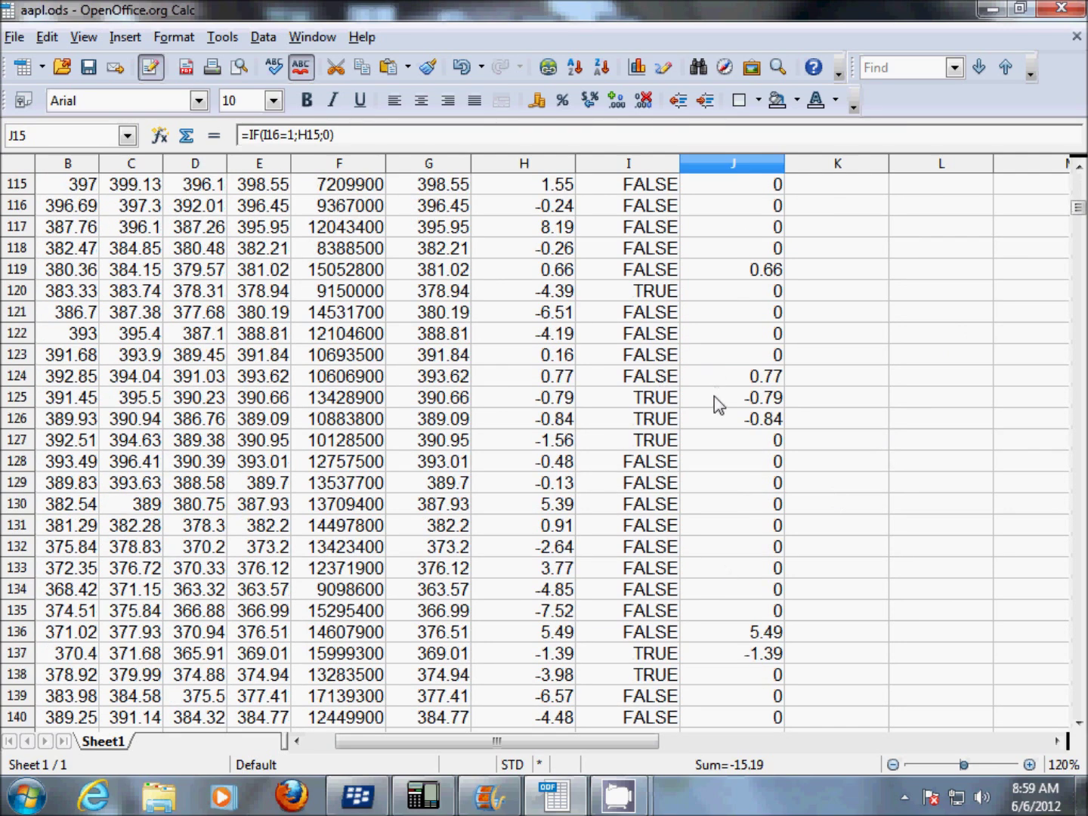
scroll(824, 458, "down", 11)
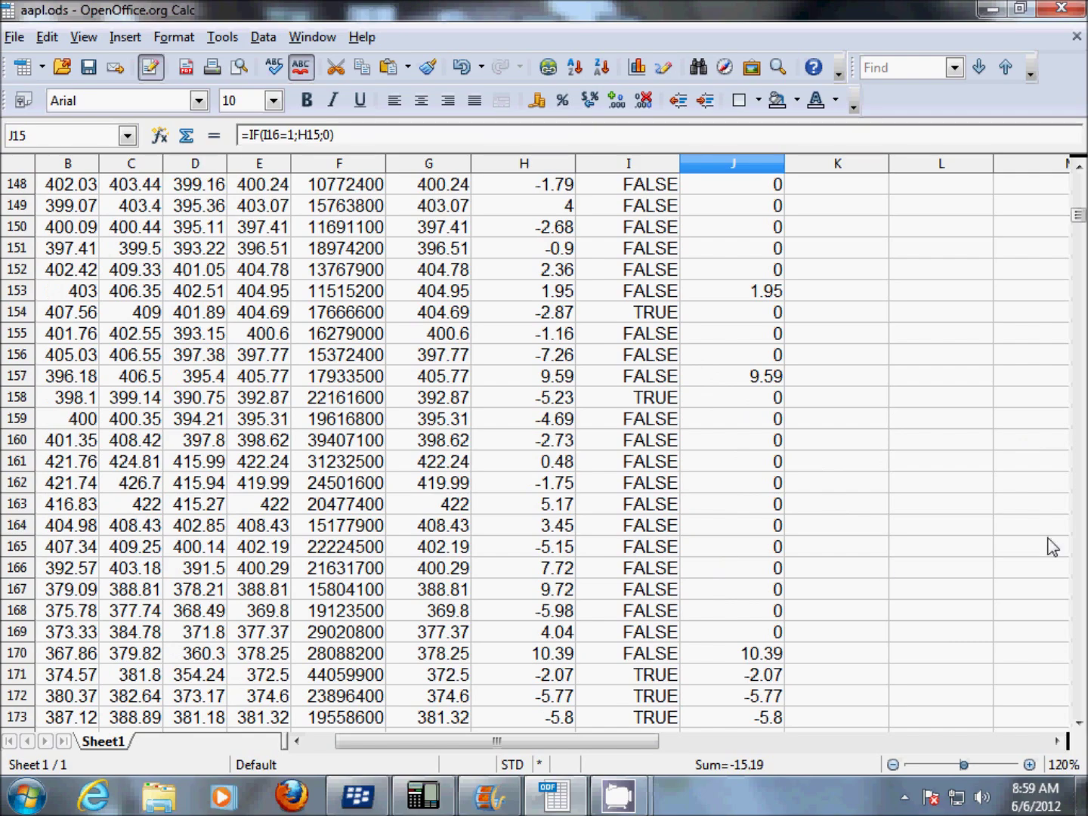
scroll(1006, 532, "up", 20)
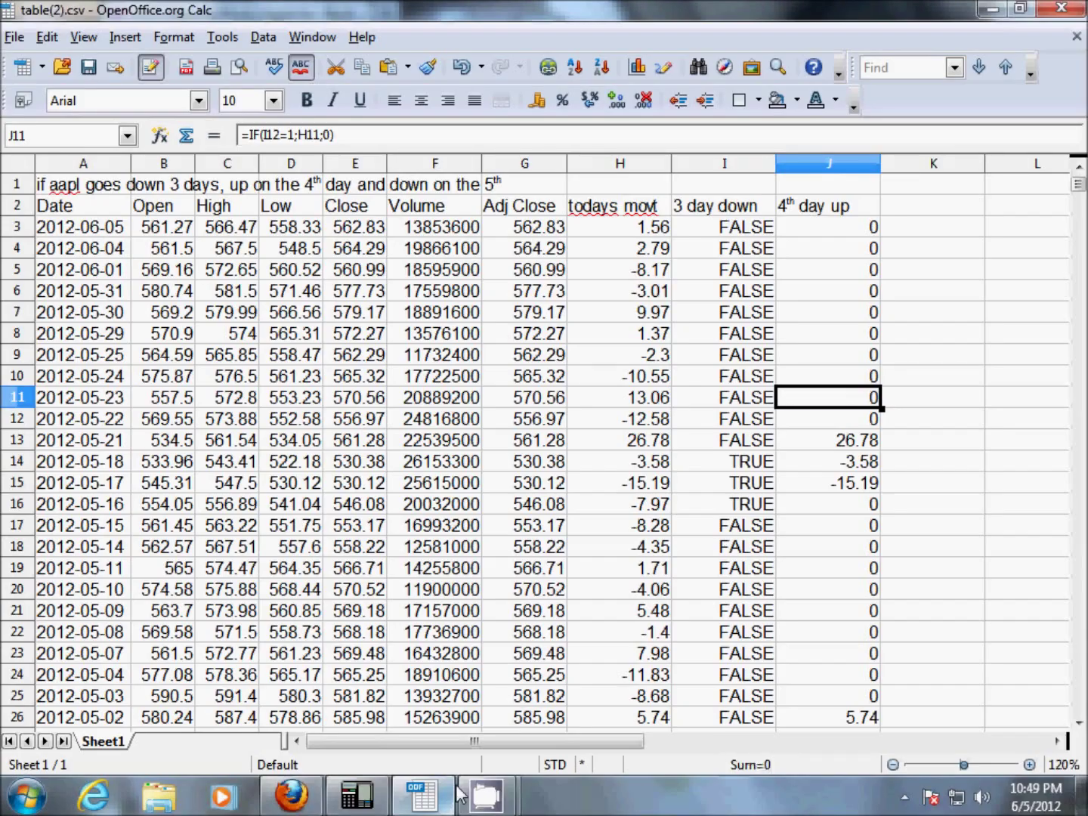
Head the empty column K with '5th day down' in K2, beside 4th day up.
key("Up")
key("Up")
key("Up")
key("Up")
key("Up")
key("Up")
key("Up")
key("Up")
key("Up")
key("Right")
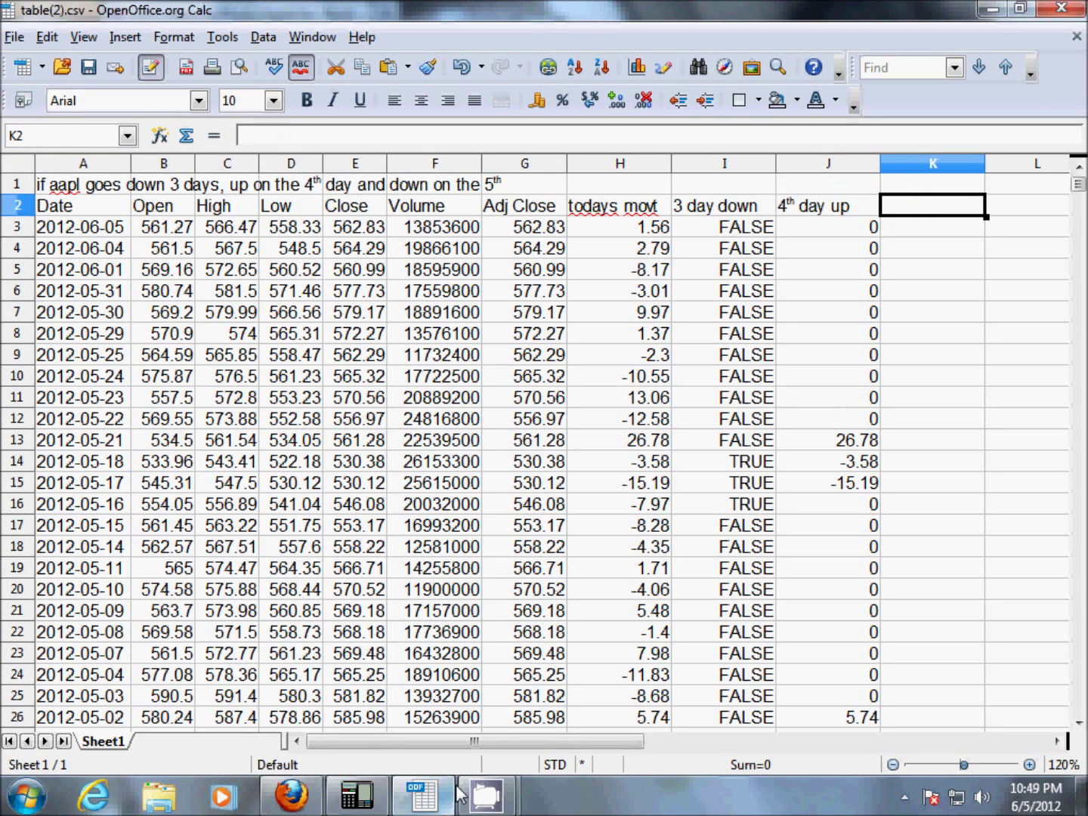
type("5th")
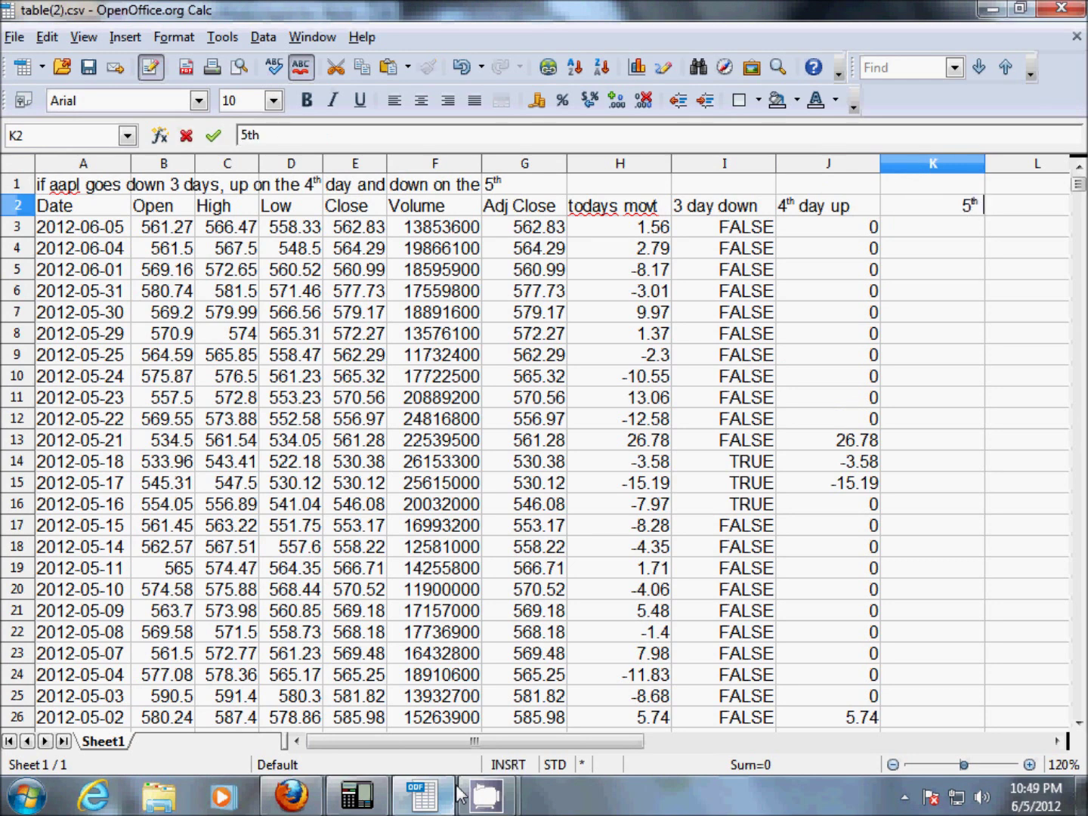
type(" day dow")
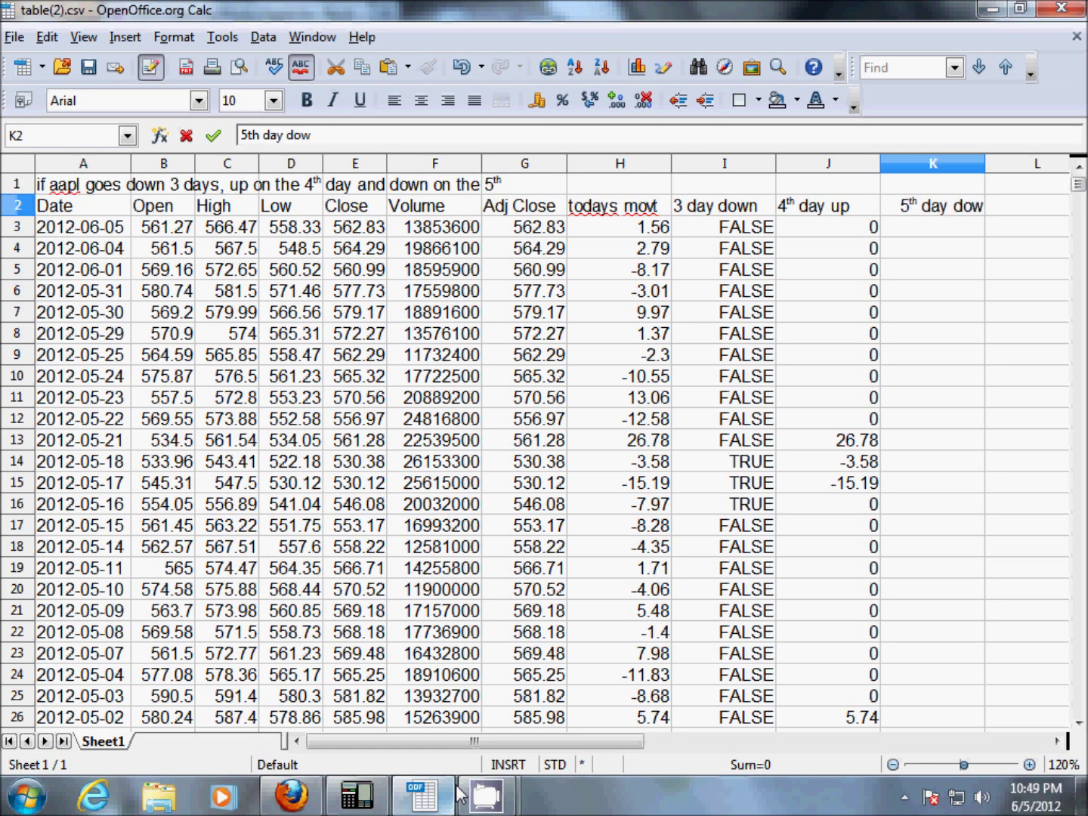
type("n")
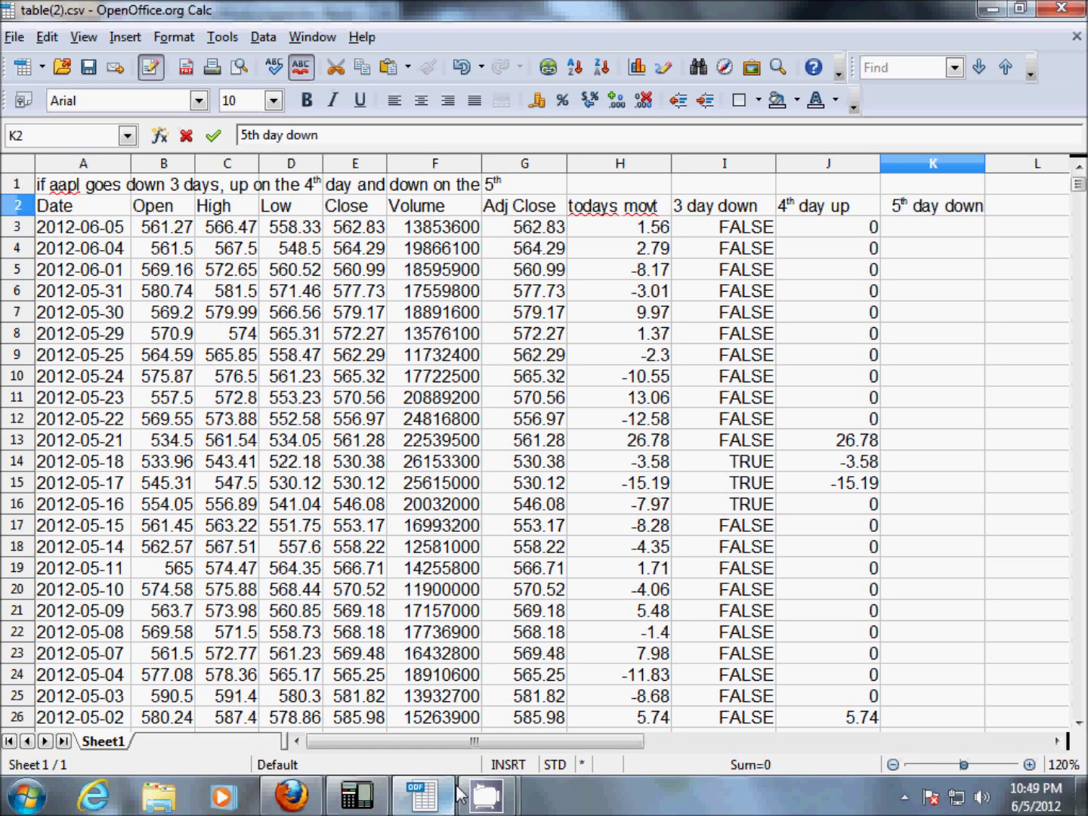
key("Return")
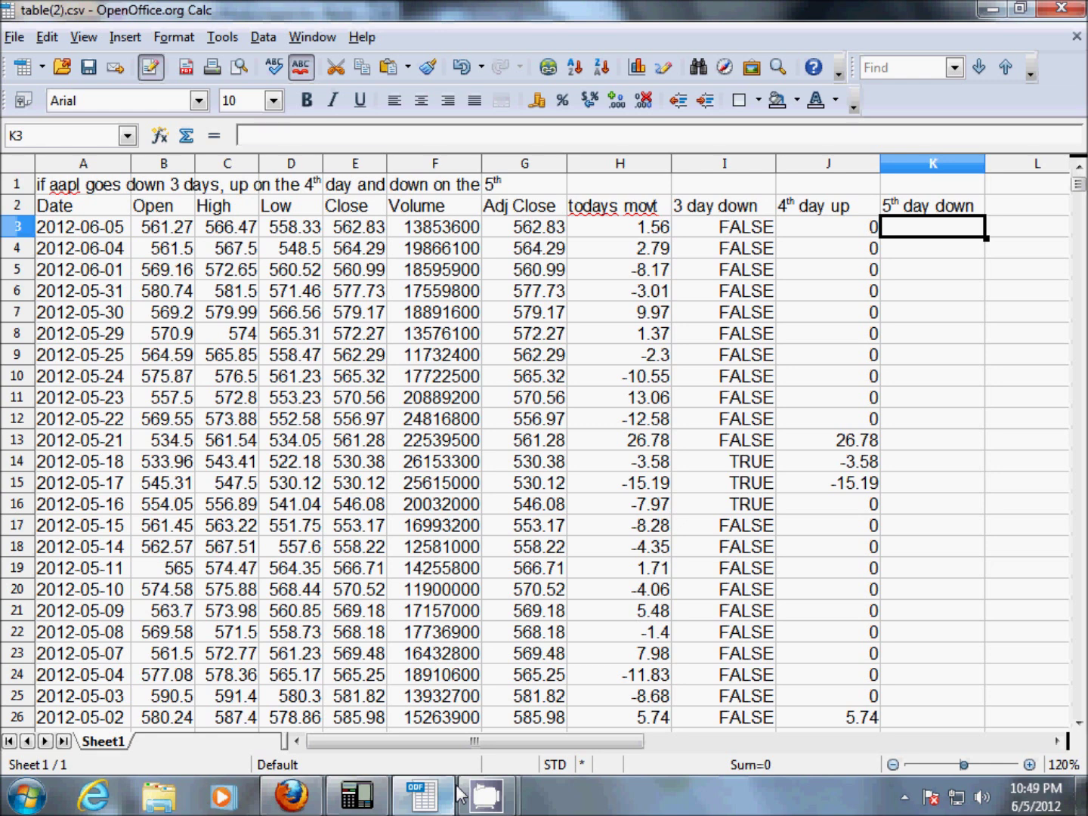
Enter =IF(I5=1;-H3;0) in K3 so the first 5th day down value shows 0.
type("=if(")
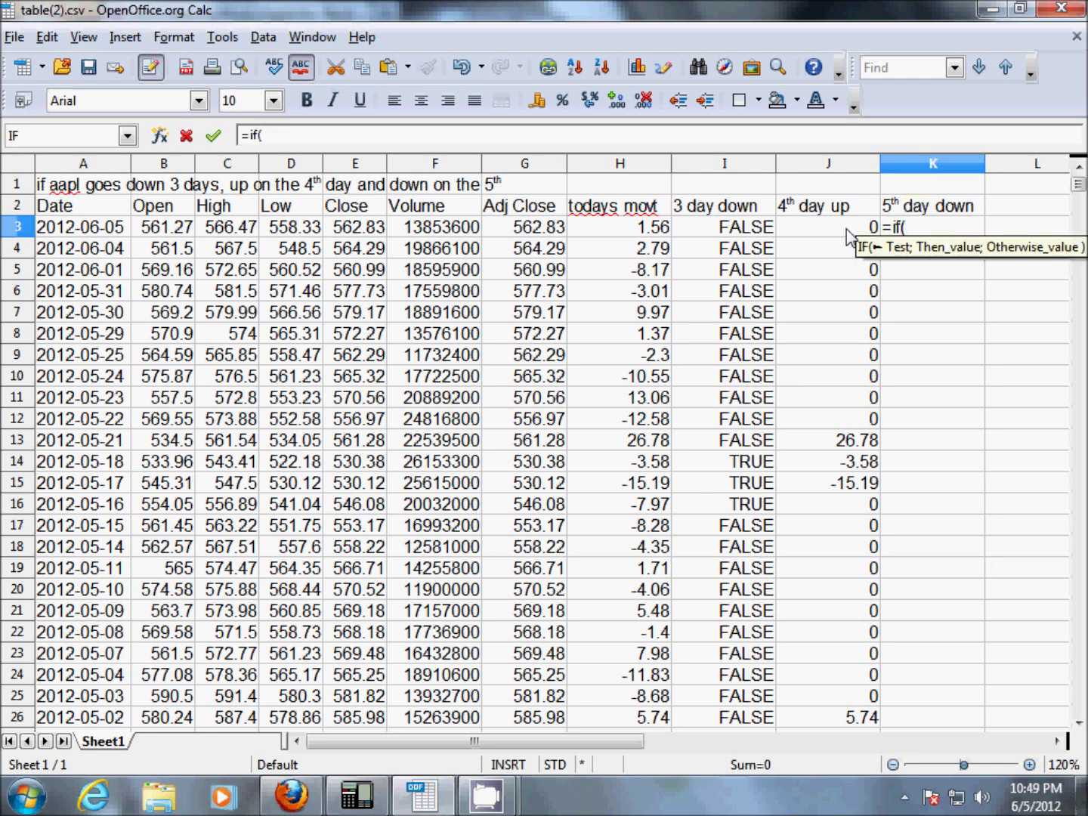
left_click(763, 272)
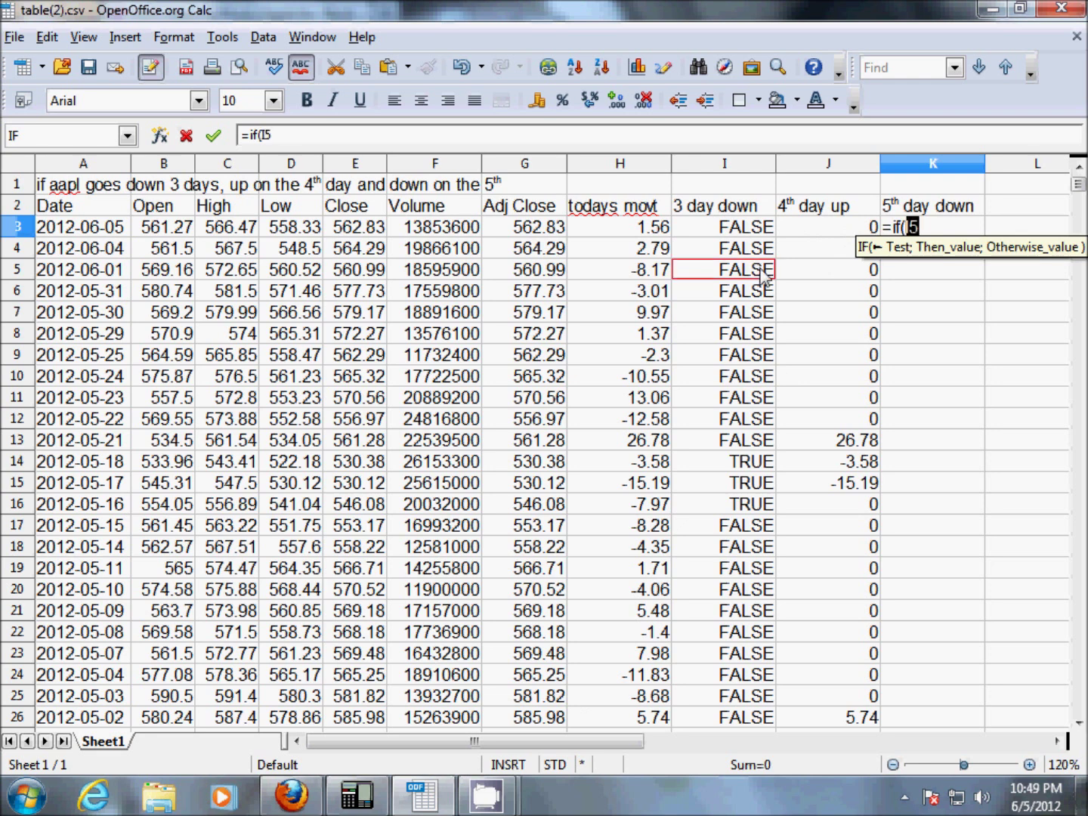
type("=tr")
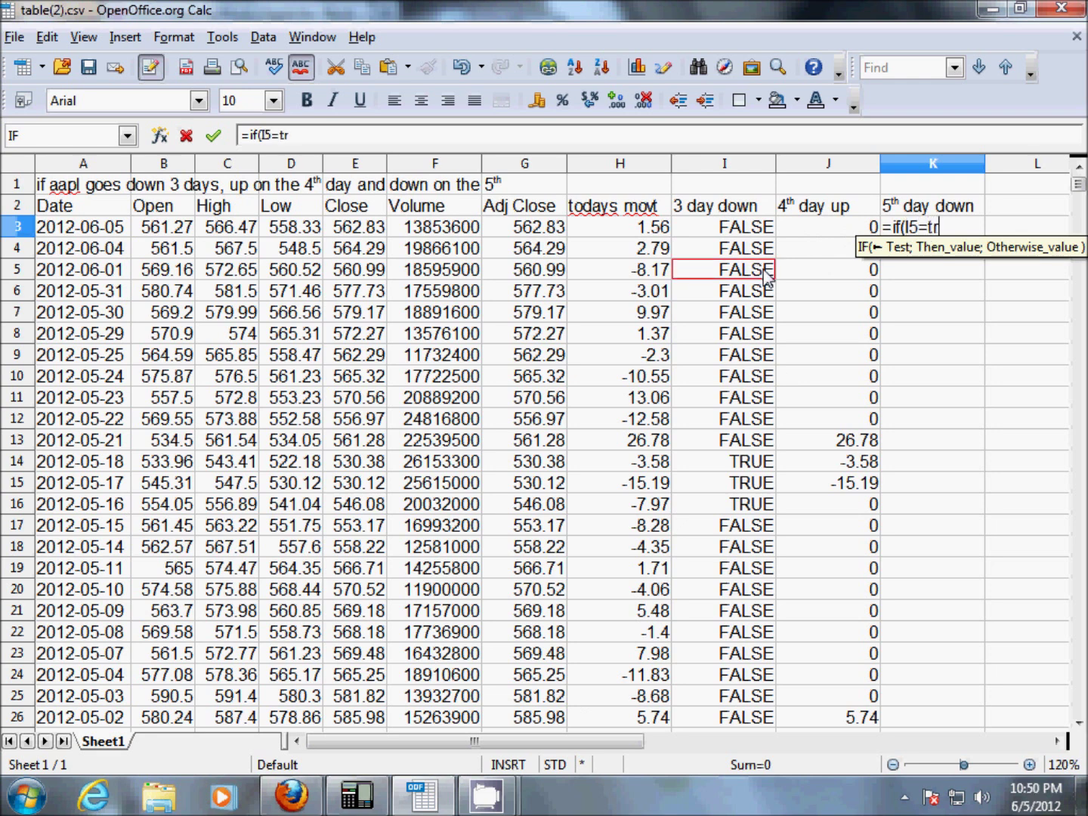
type("ue;")
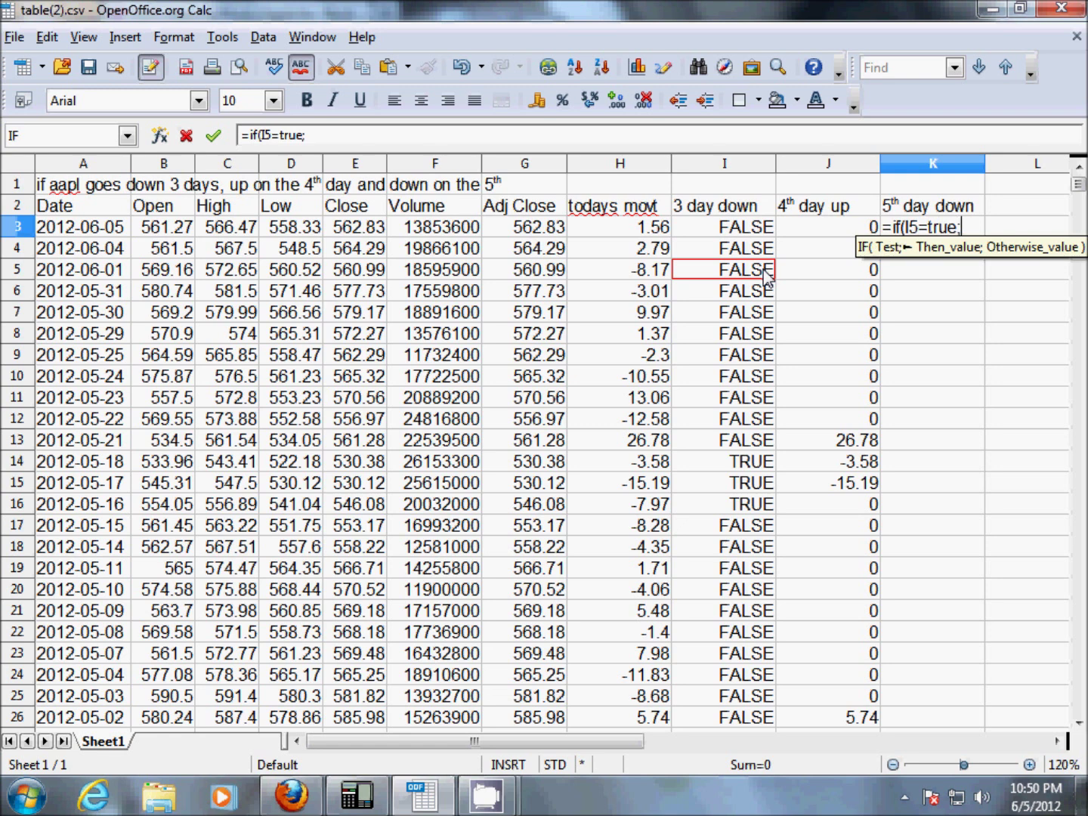
type("-")
left_click(644, 231)
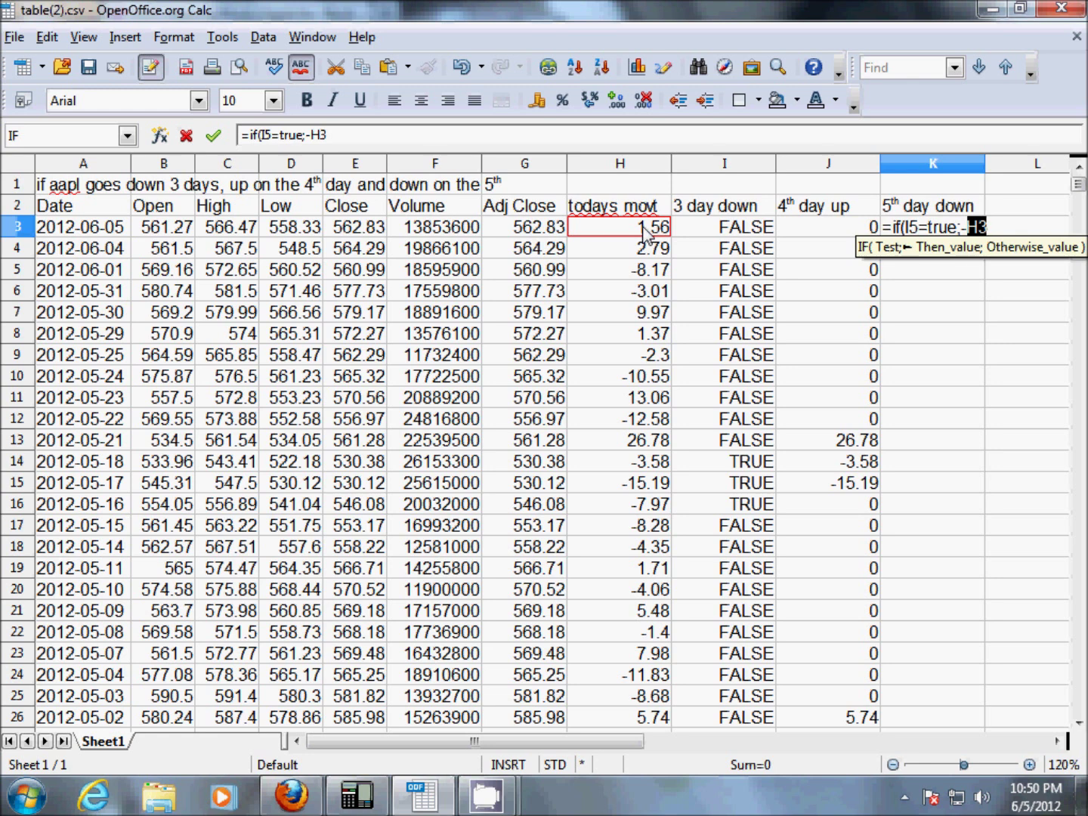
type(";0)")
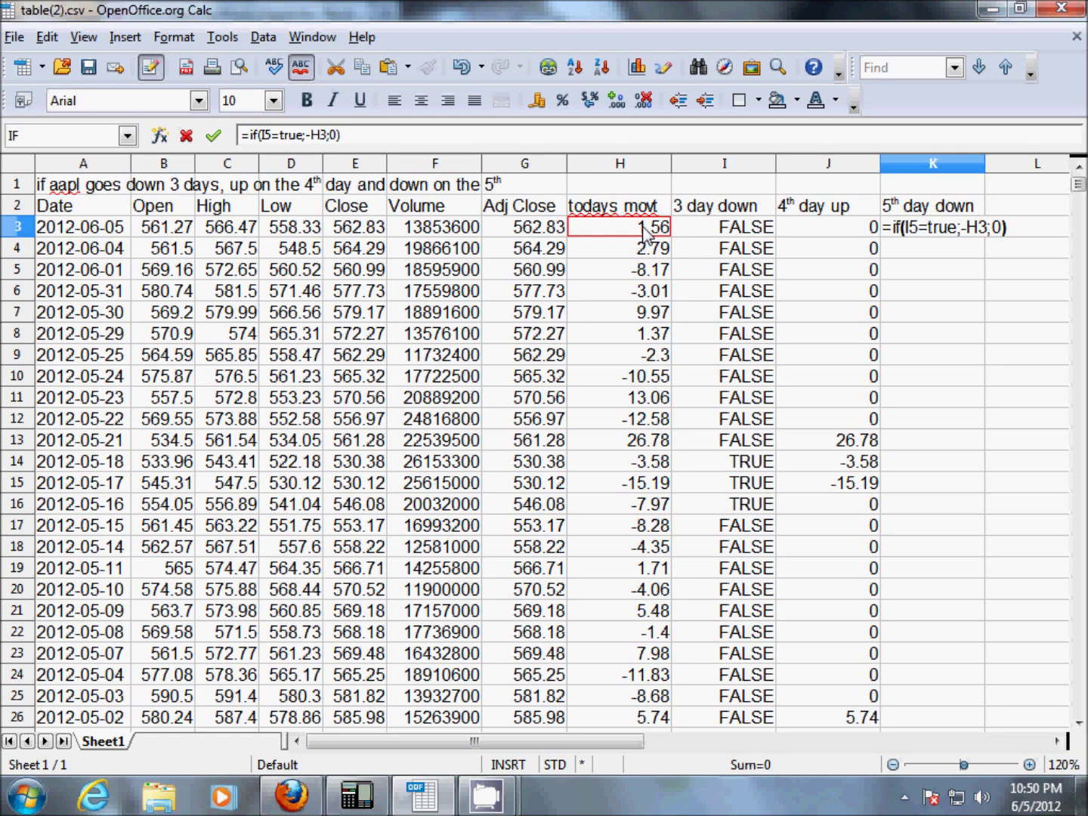
key("Return")
key("Up")
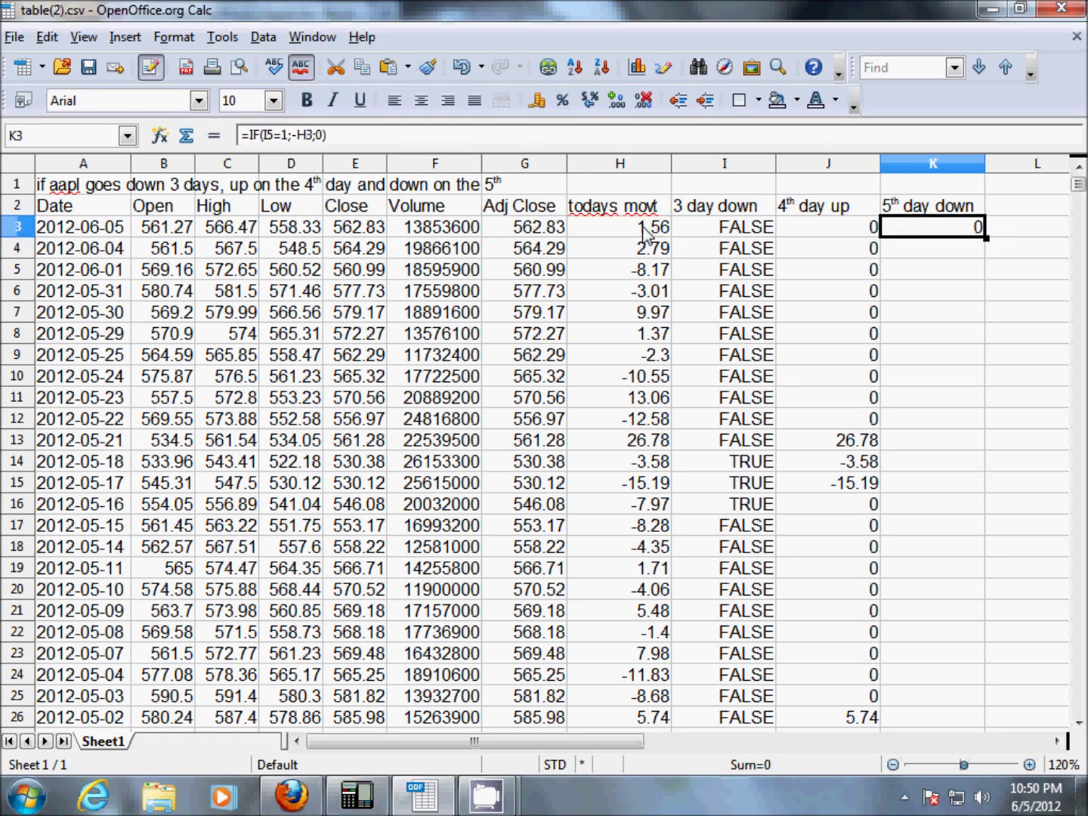
key("Left")
key("ctrl+Down")
Fill the K3 formula down column K through row 2456, overwriting the selected cells.
key("Right")
key("ctrl+shift+Up")
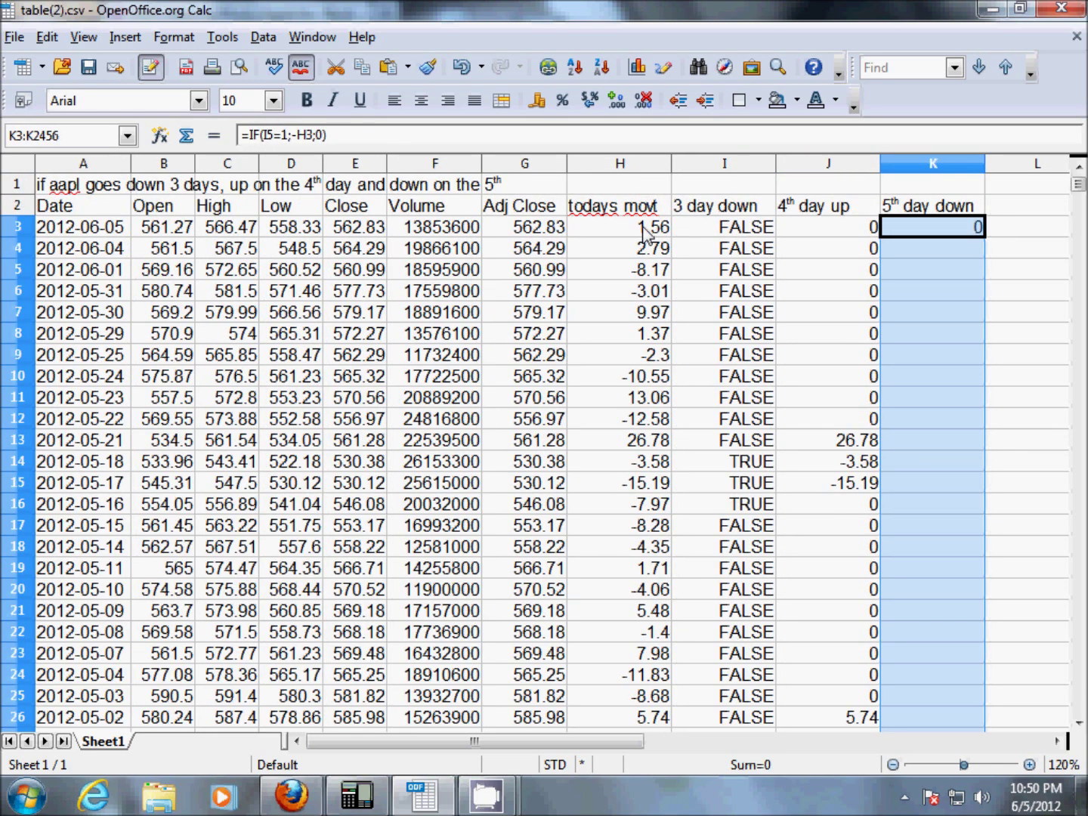
key("ctrl+v")
key("Return")
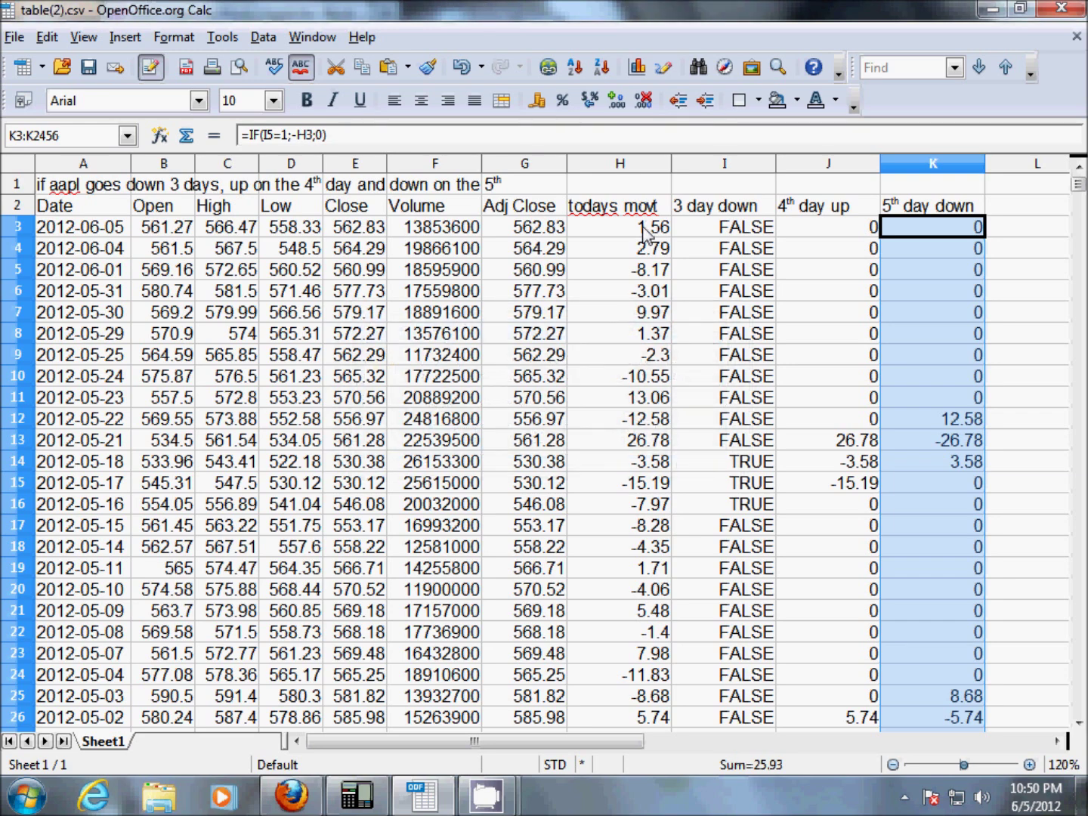
Check the filled 5th day down results, such as -26.78 in K13, against 4th day up.
key("Down")
key("Down")
key("Down")
key("Down")
key("Down")
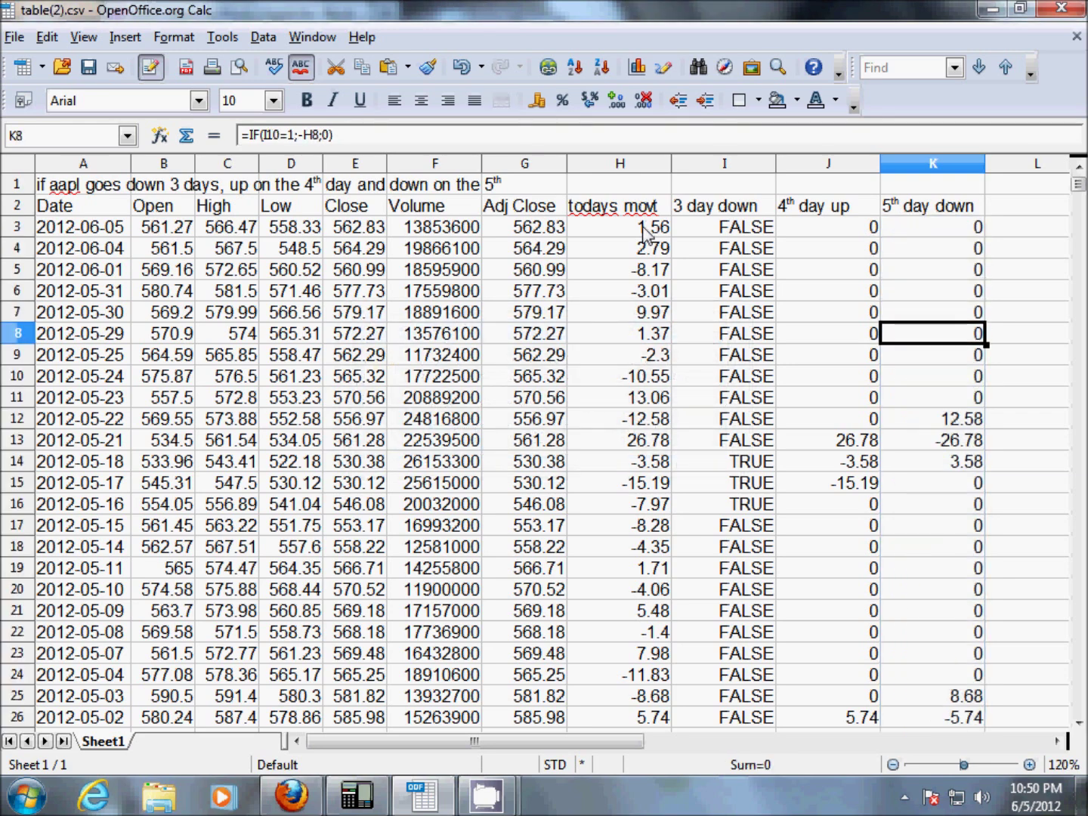
key("Down")
key("Down")
key("Down")
key("Down")
key("Down")
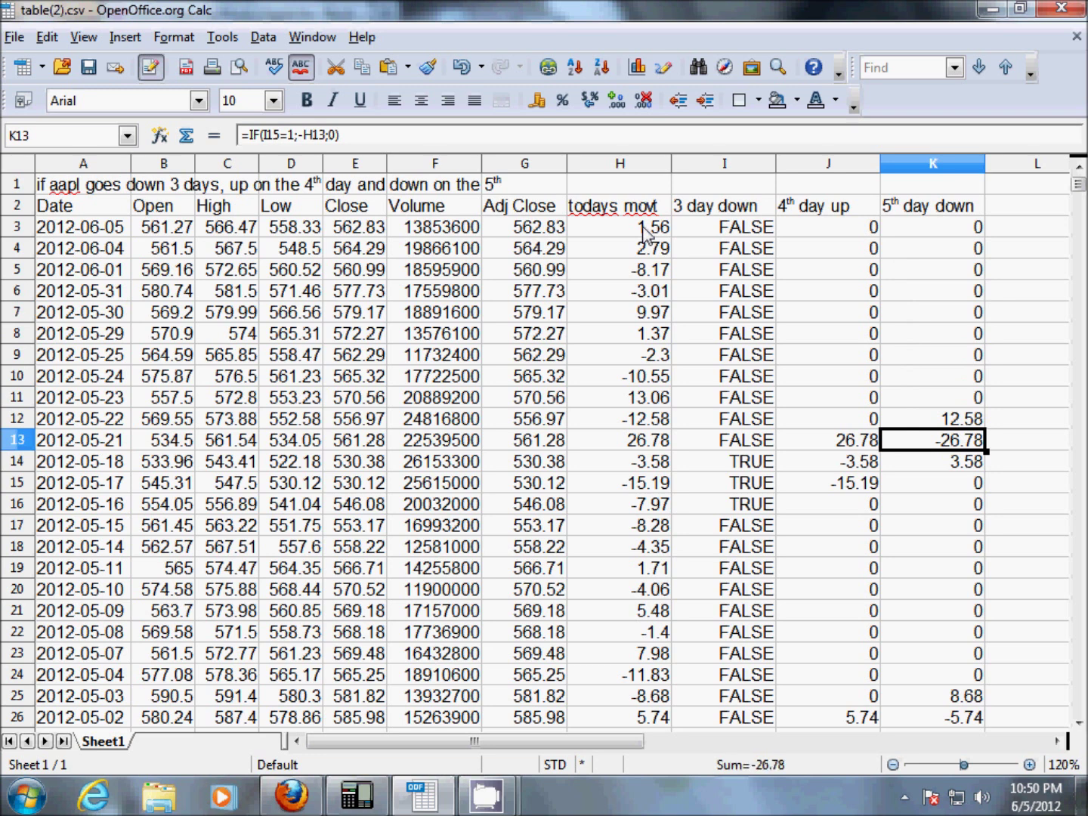
key("Left")
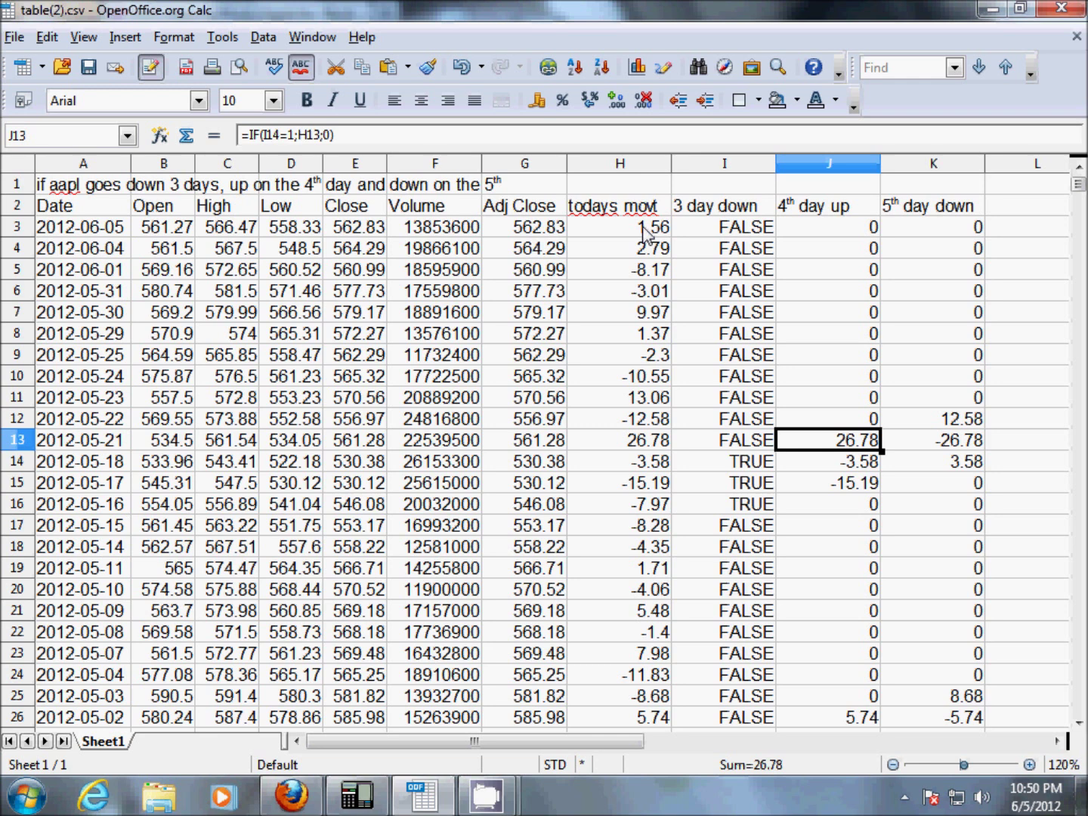
key("Down")
key("Down")
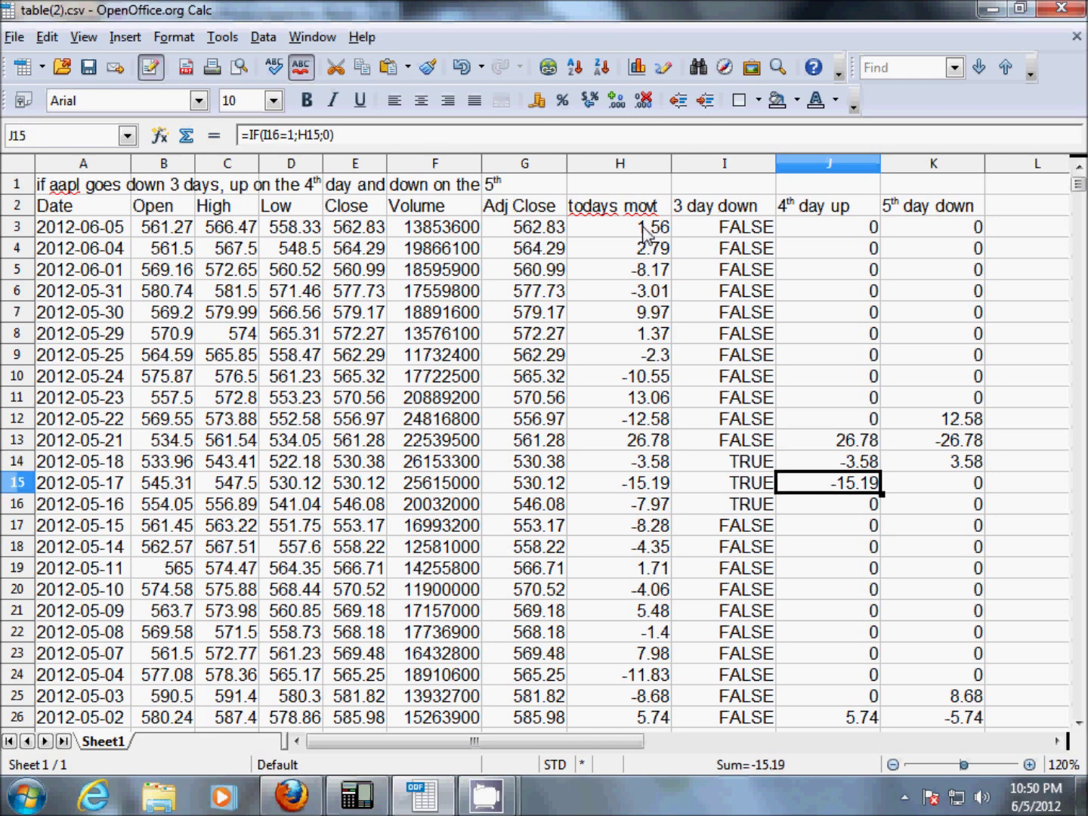
Review the todays movt, 3 day down, 4th day up and 5th day down formulas in rows 13–14.
key("Left")
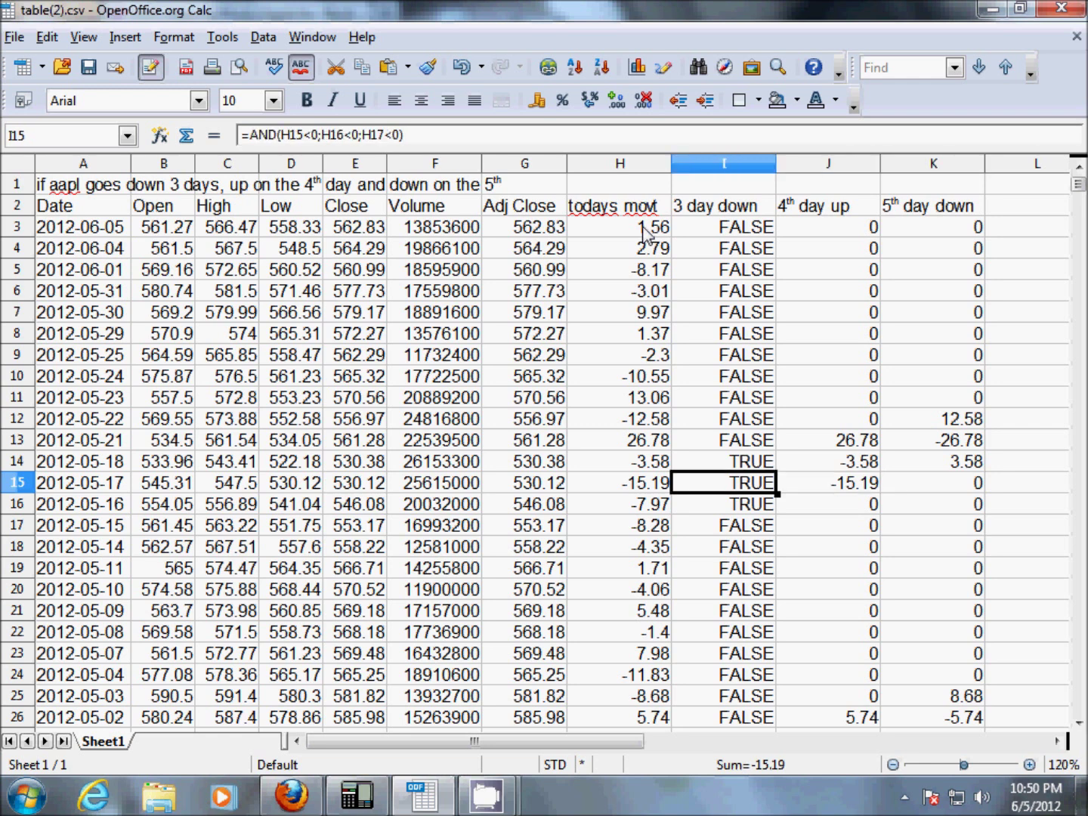
key("Left")
key("Up")
key("Down")
key("Down")
key("Down")
key("Down")
key("Up")
key("Up")
key("Up")
key("Up")
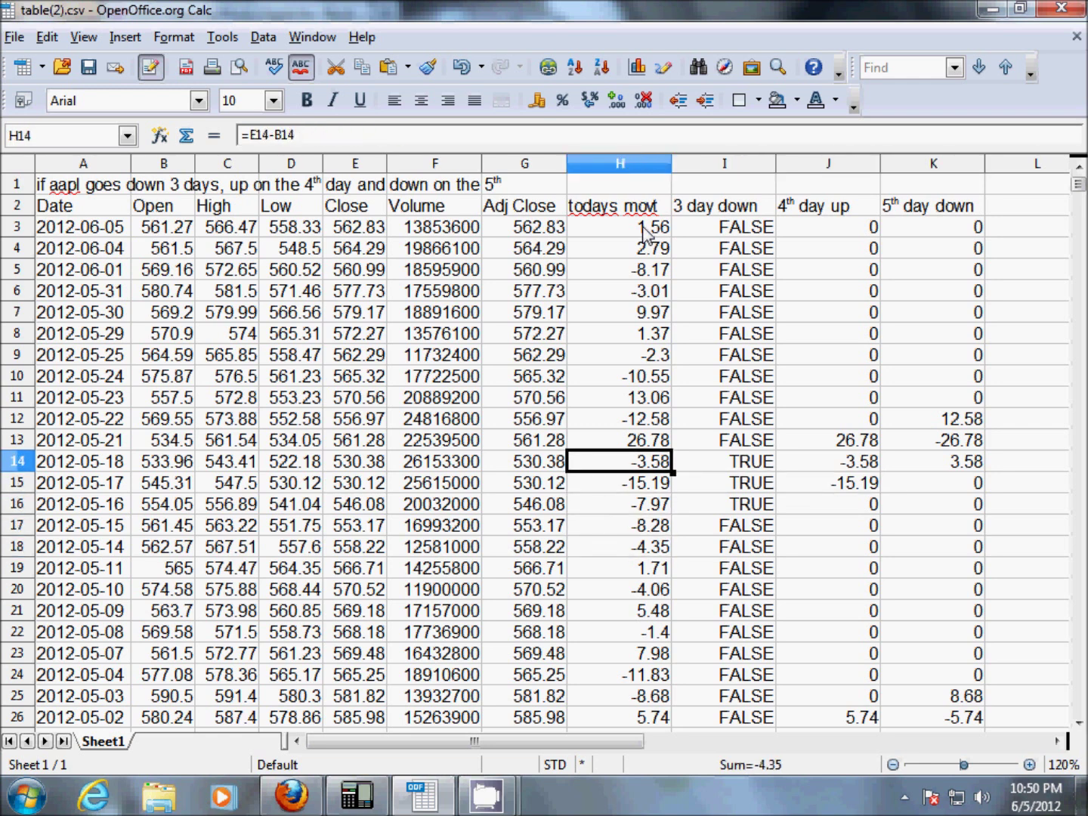
key("Right")
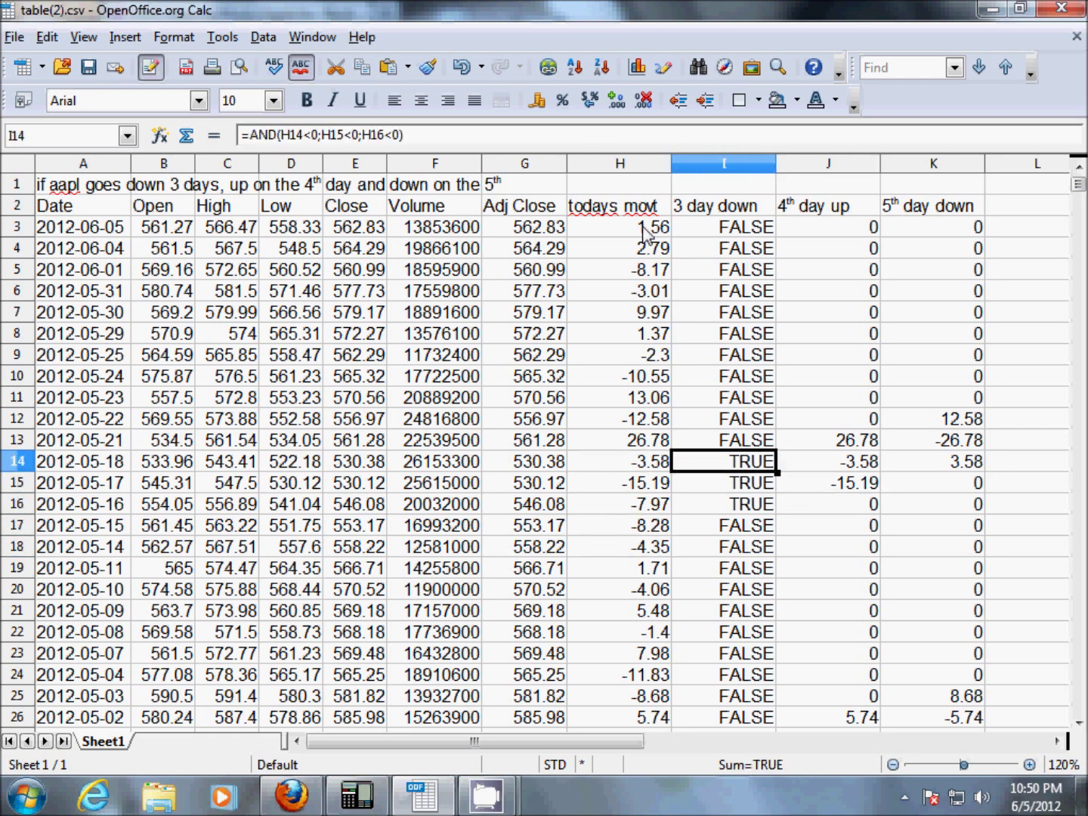
key("Up")
key("Right")
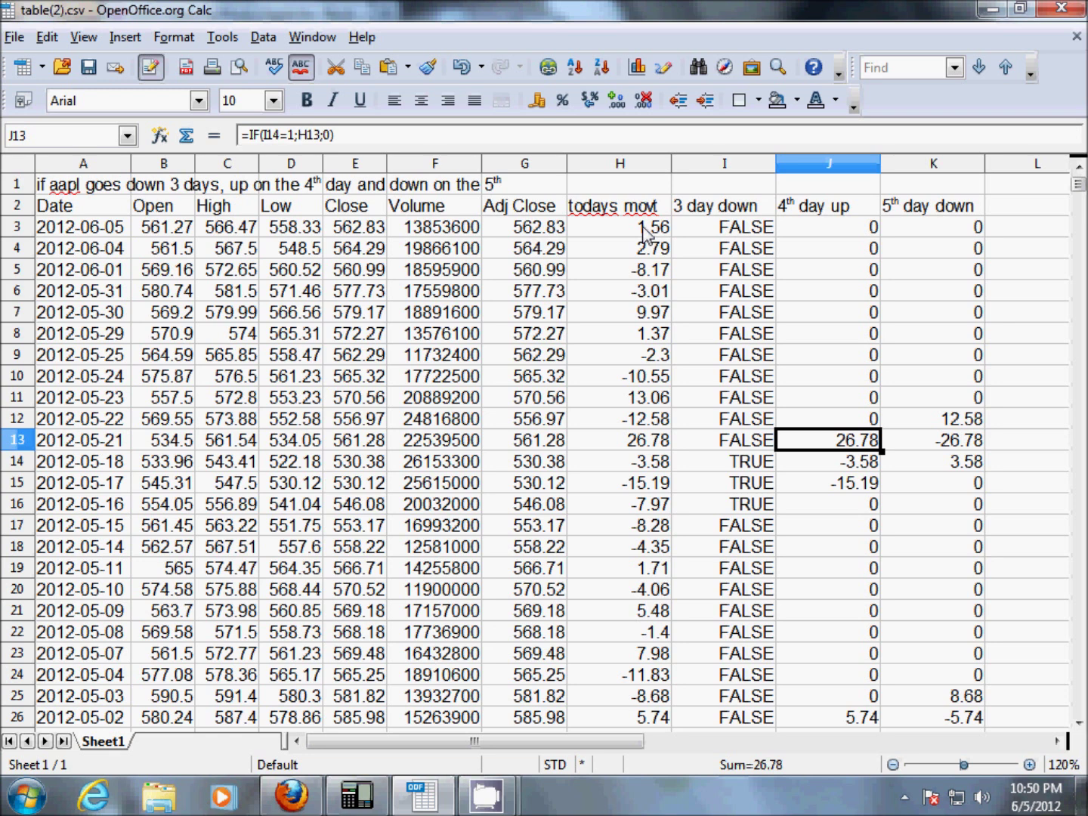
key("Right")
key("Left")
key("Right")
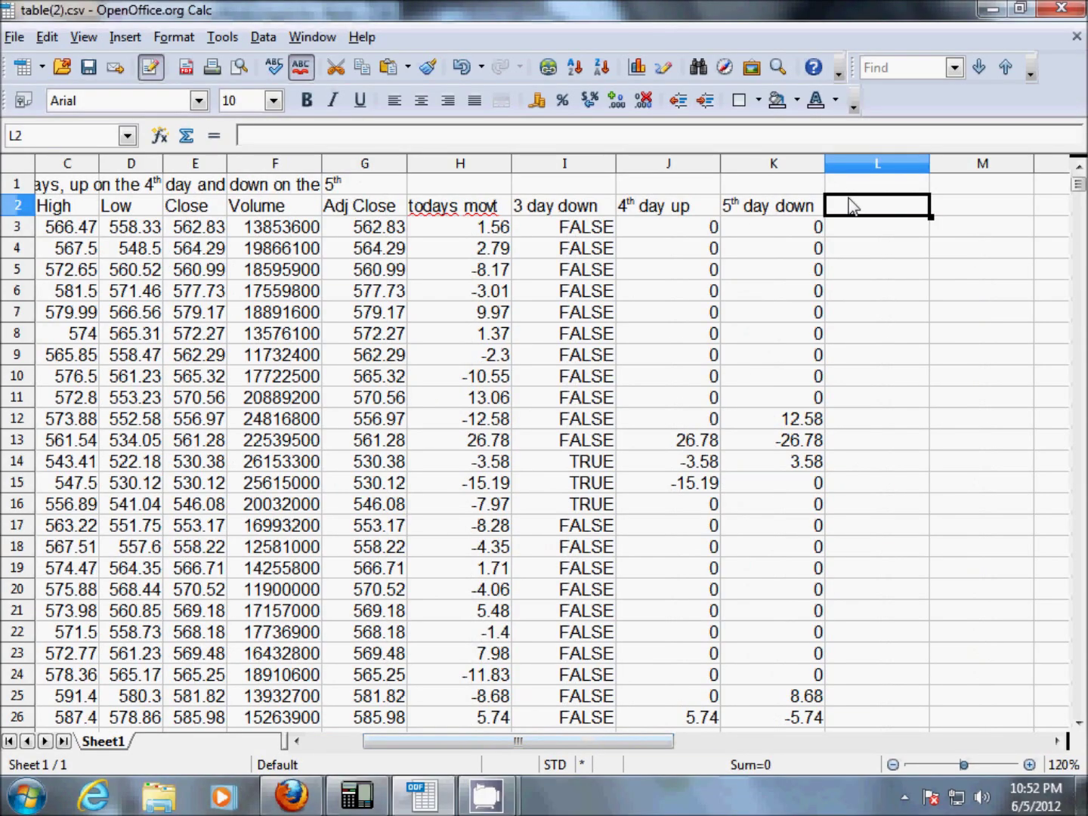
Head column L 'total profit' and review the row 3 formulas before adding totals.
type("to")
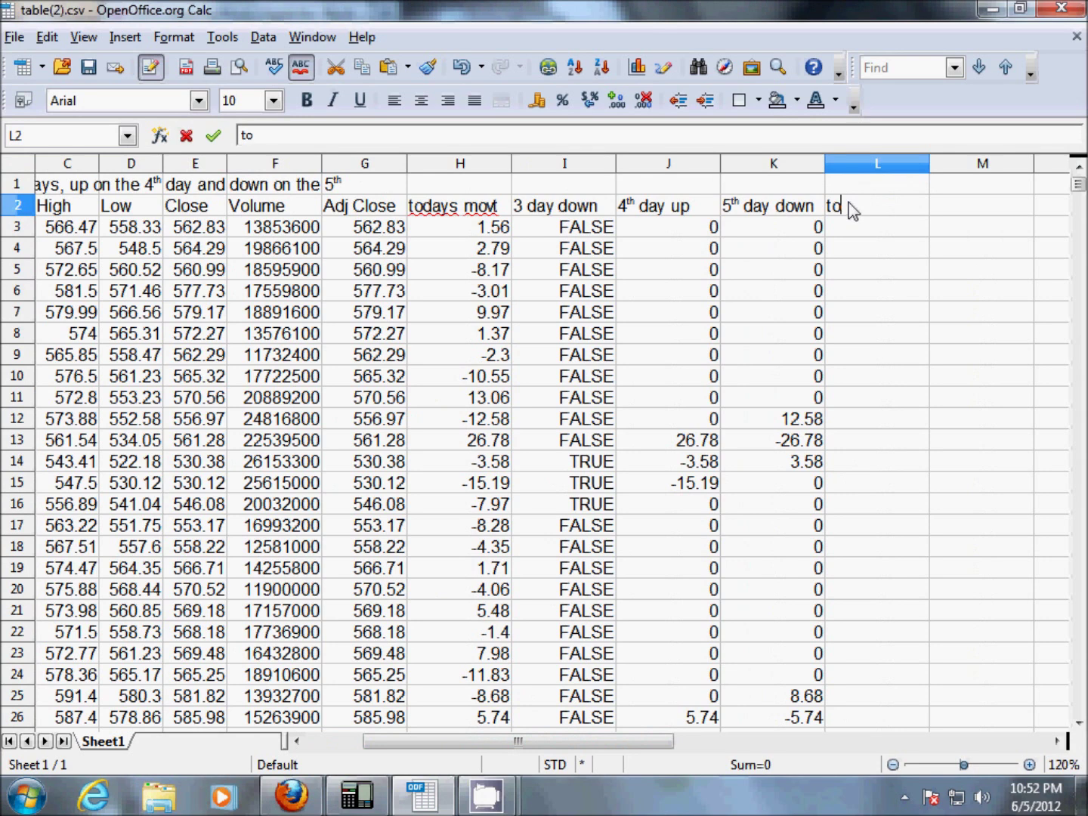
type("tal ")
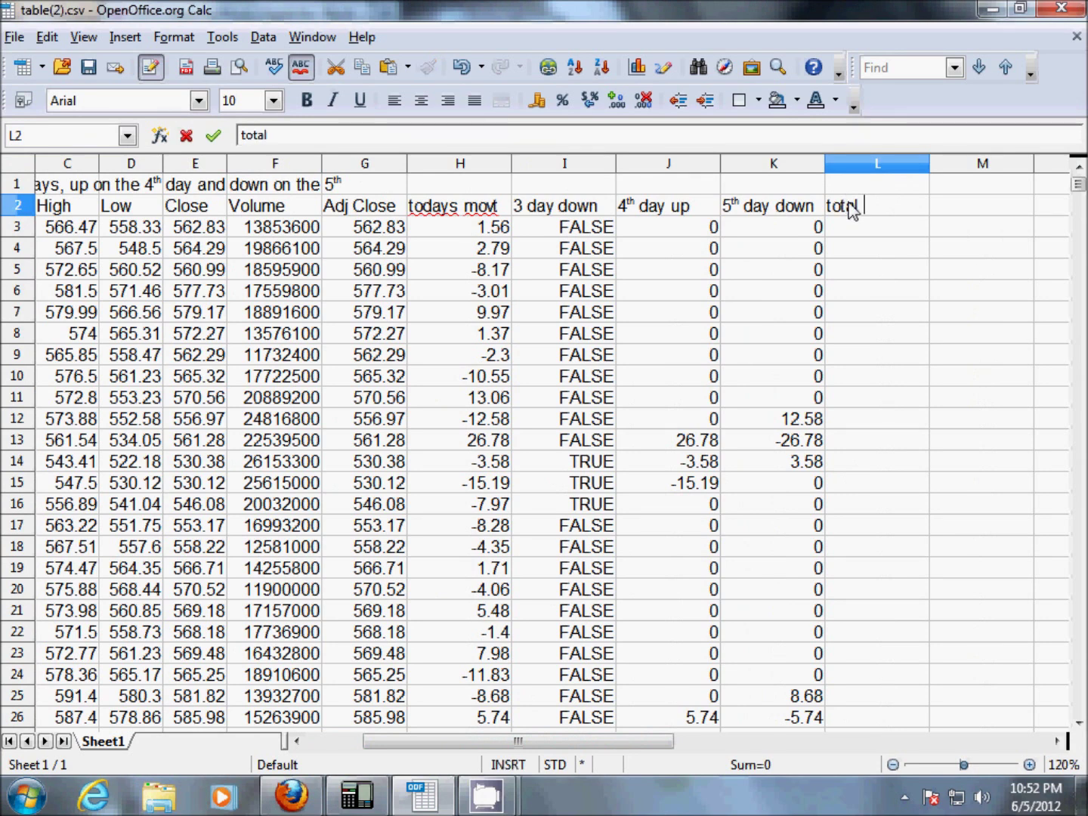
type("profit")
key("Return")
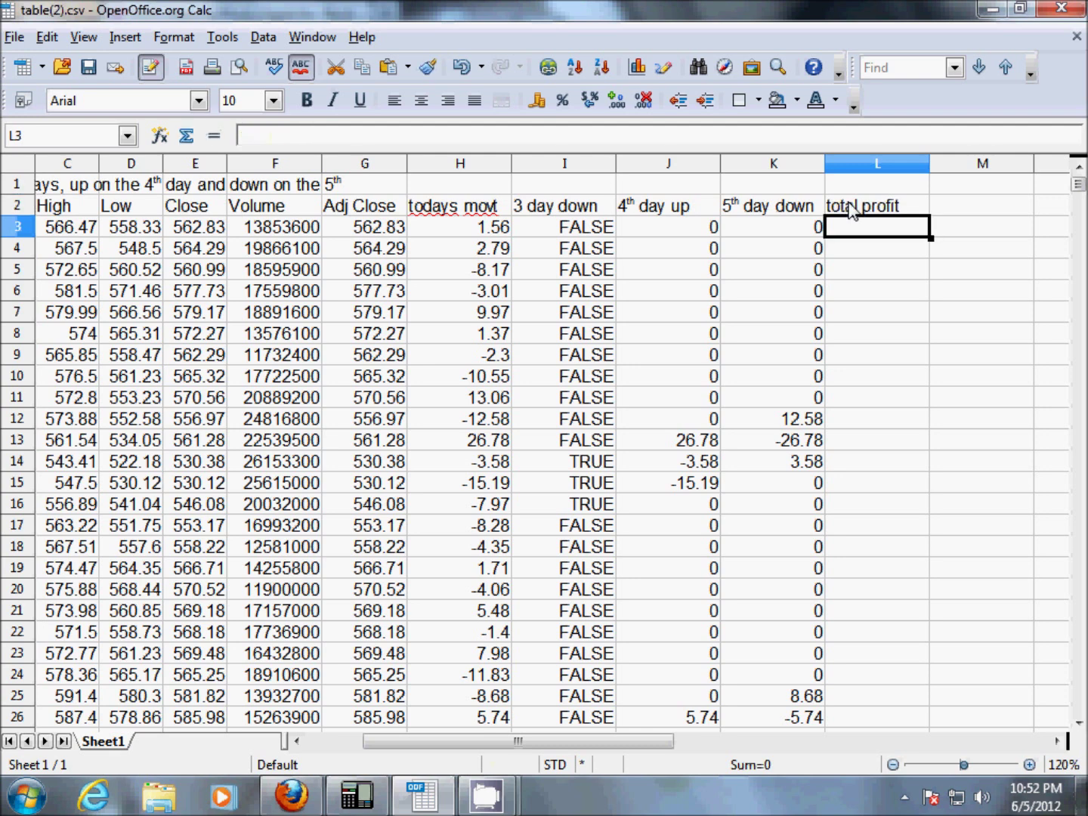
key("Left")
key("Left")
key("Right")
key("Left")
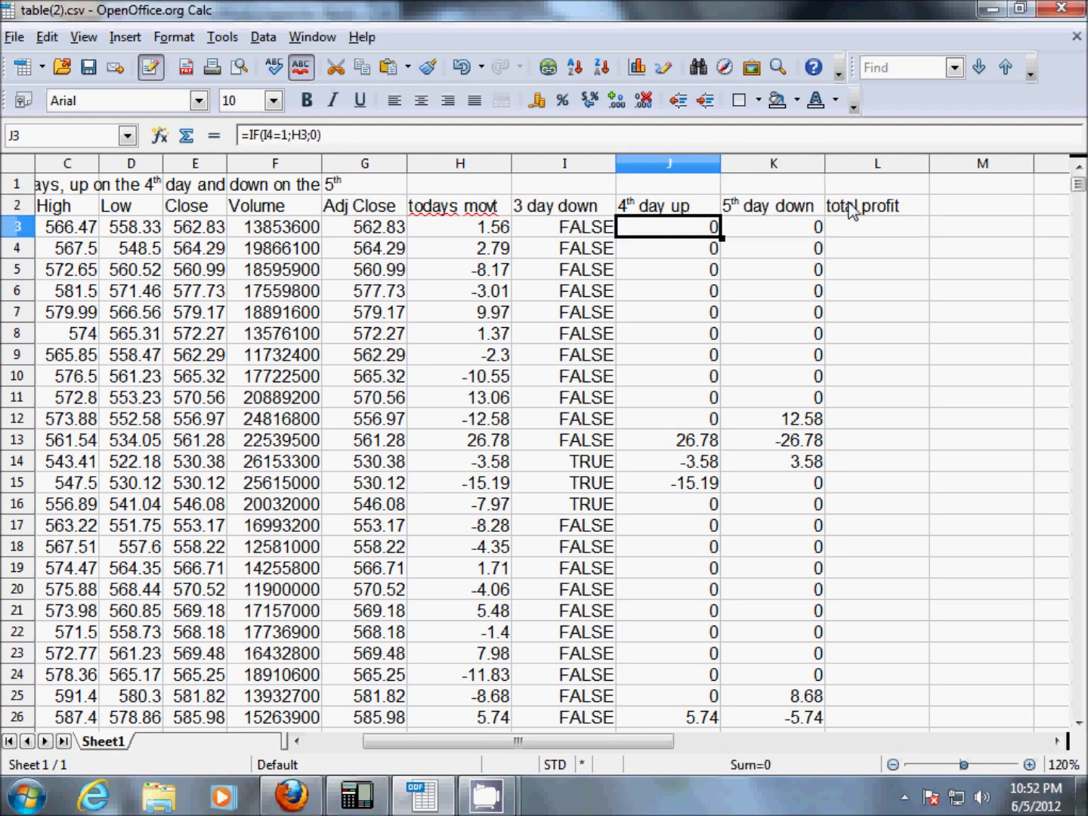
key("Right")
key("Right")
key("Left")
key("Left")
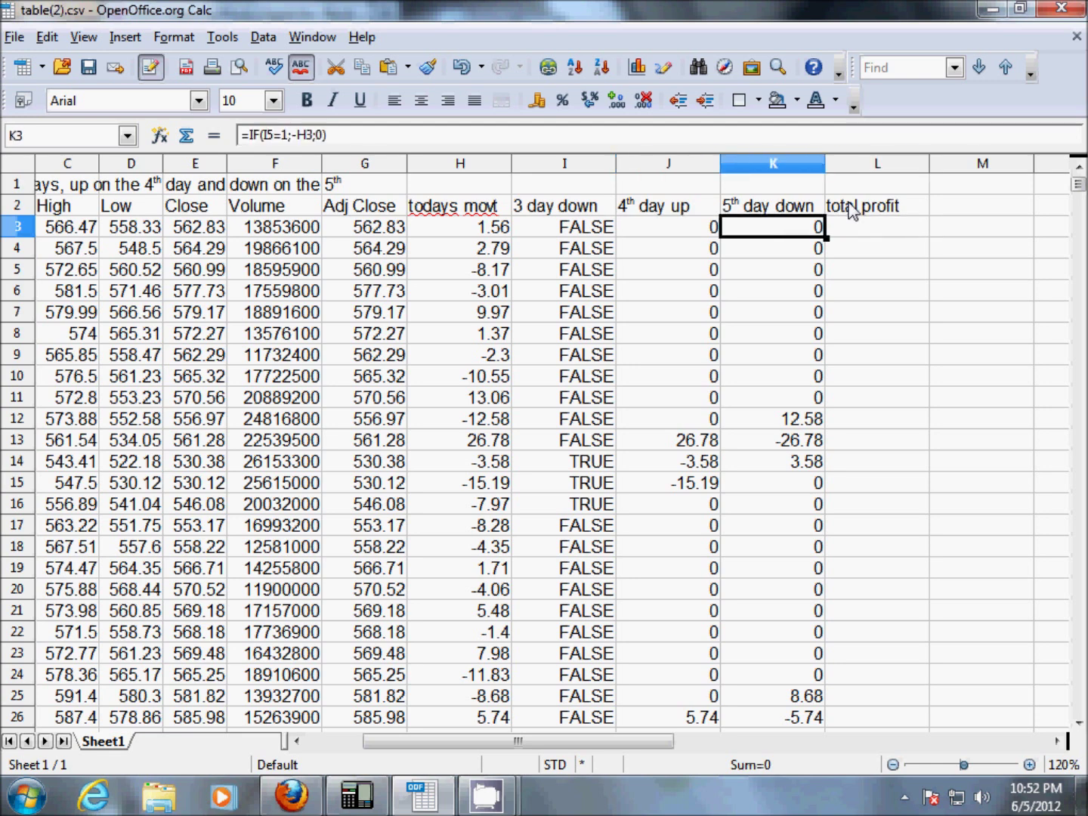
key("Right")
key("Right")
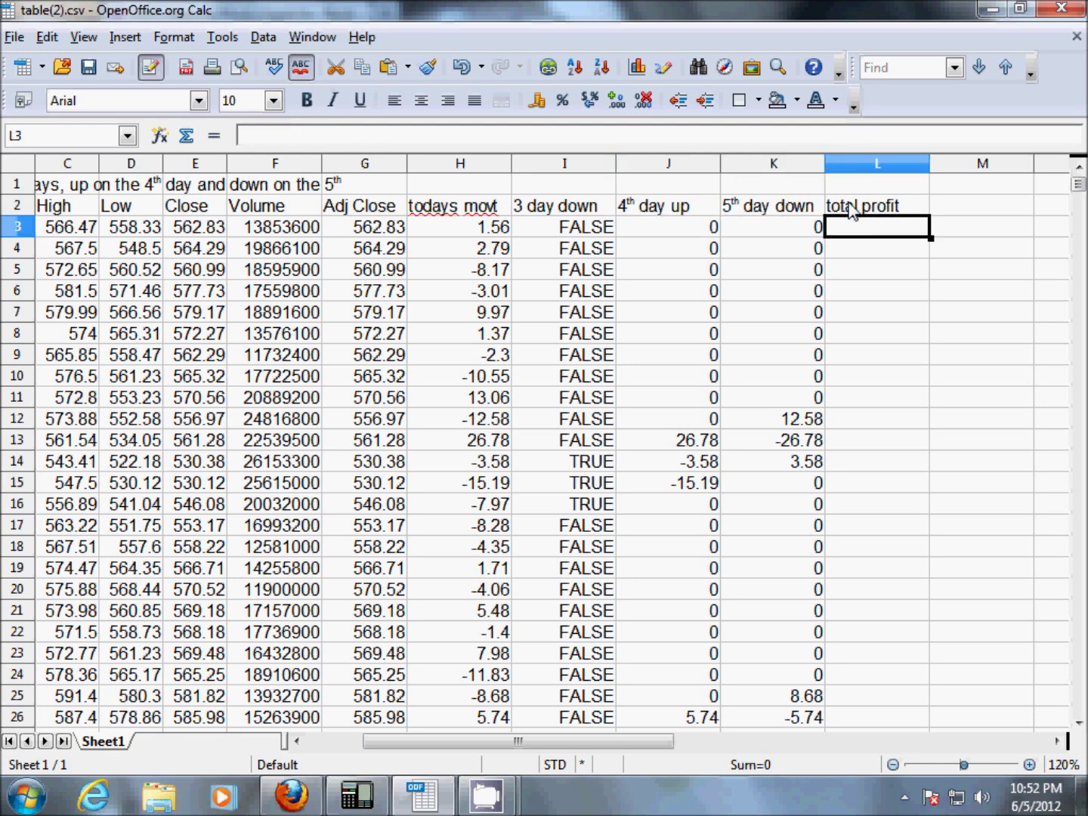
Enter =J3+K3 in L3 as the first total profit value.
type("=")
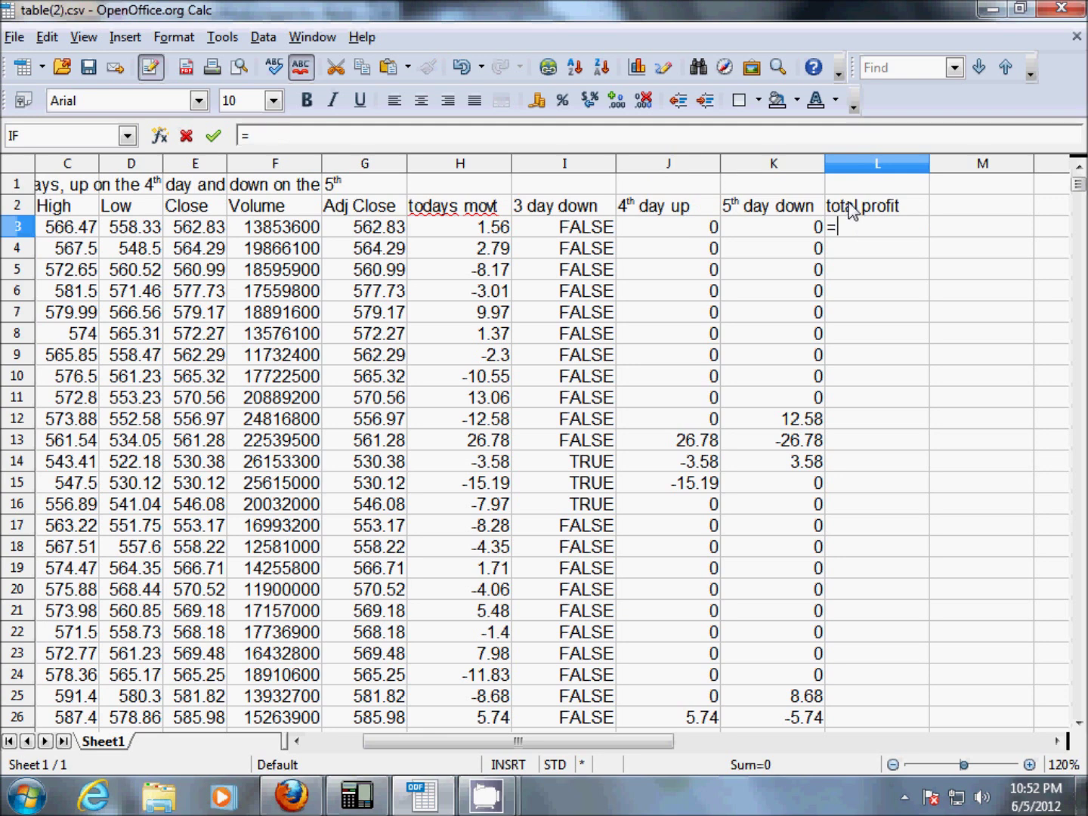
left_click(671, 234)
type("+")
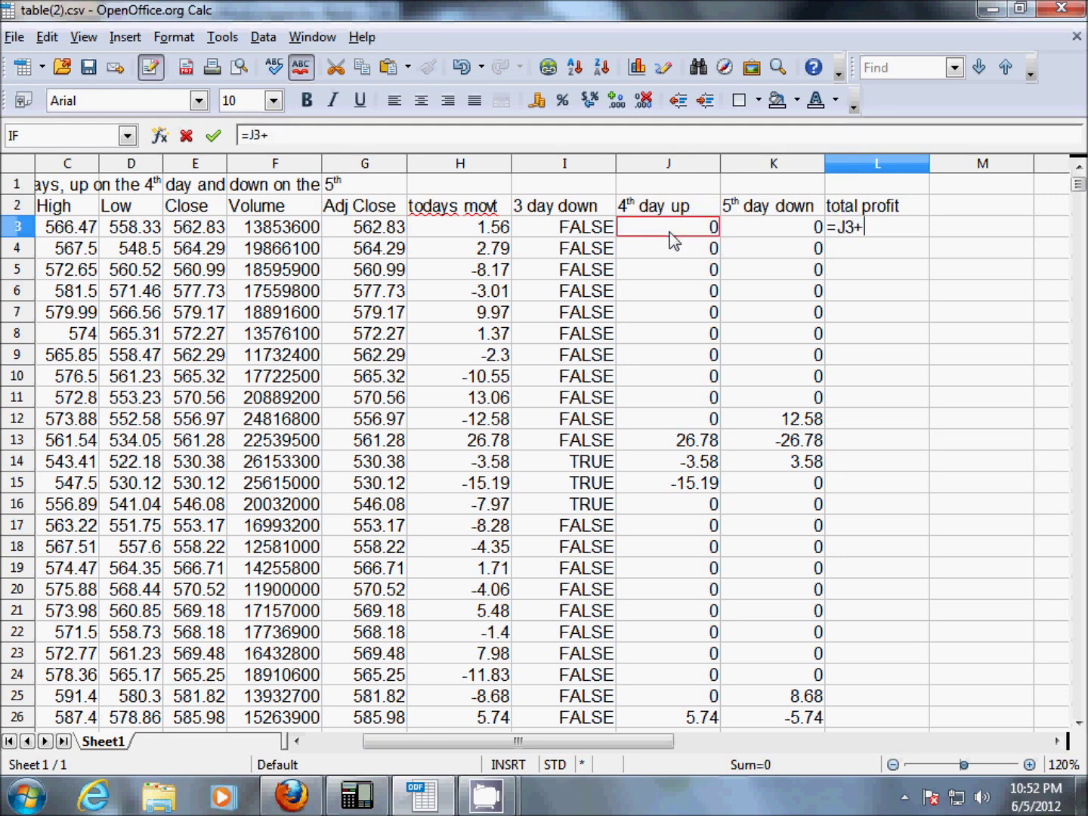
left_click(764, 233)
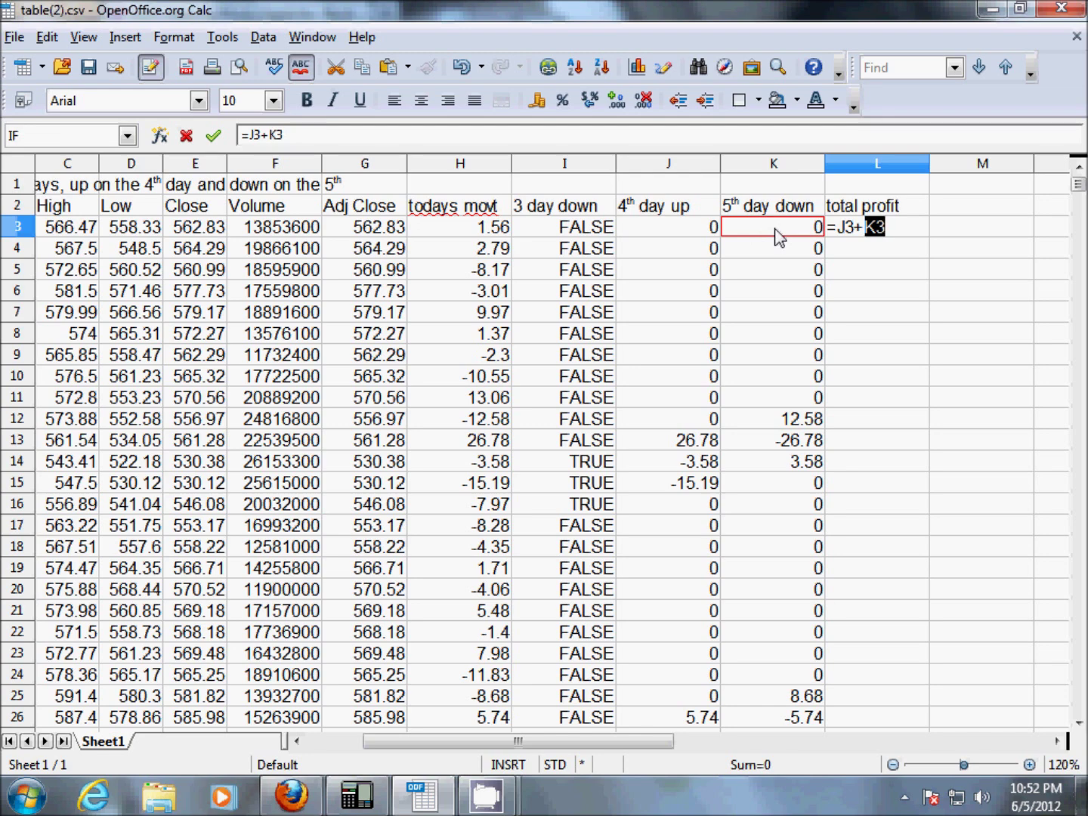
key("Return")
key("Up")
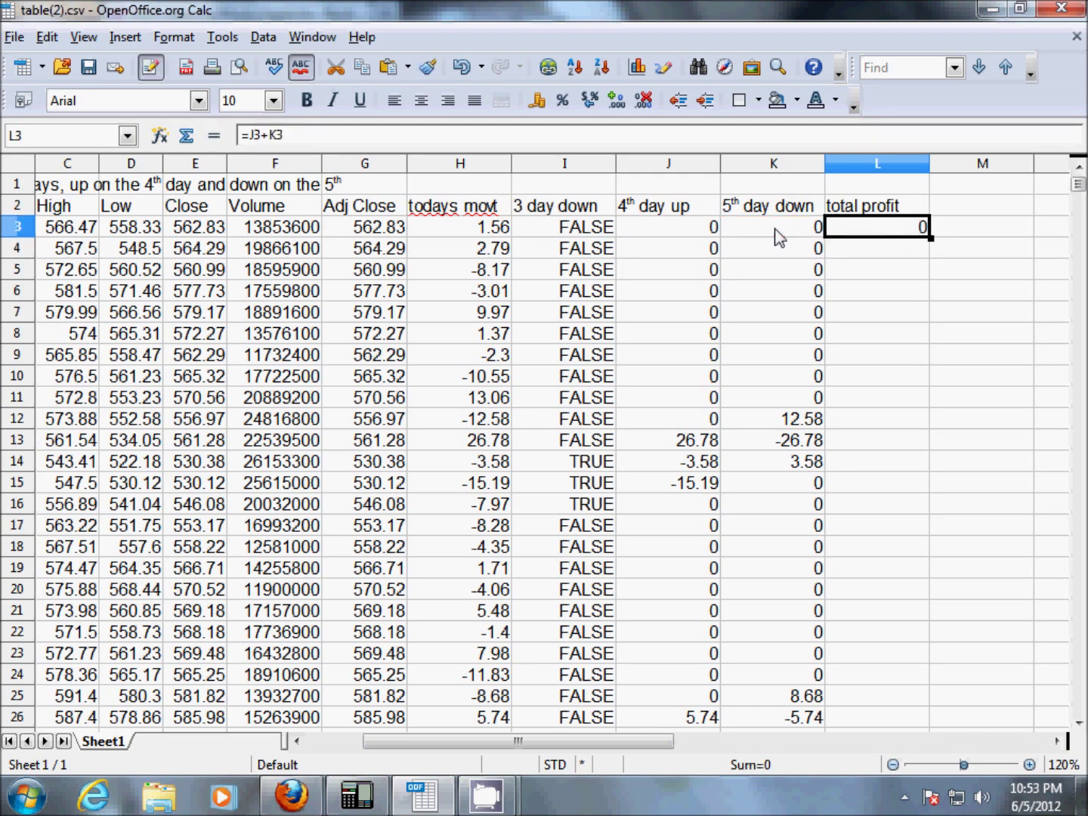
Fill the total profit formula down column L through row 2456 and check the totals.
left_click(775, 228)
key("ctrl+shift+Down")
key("Right")
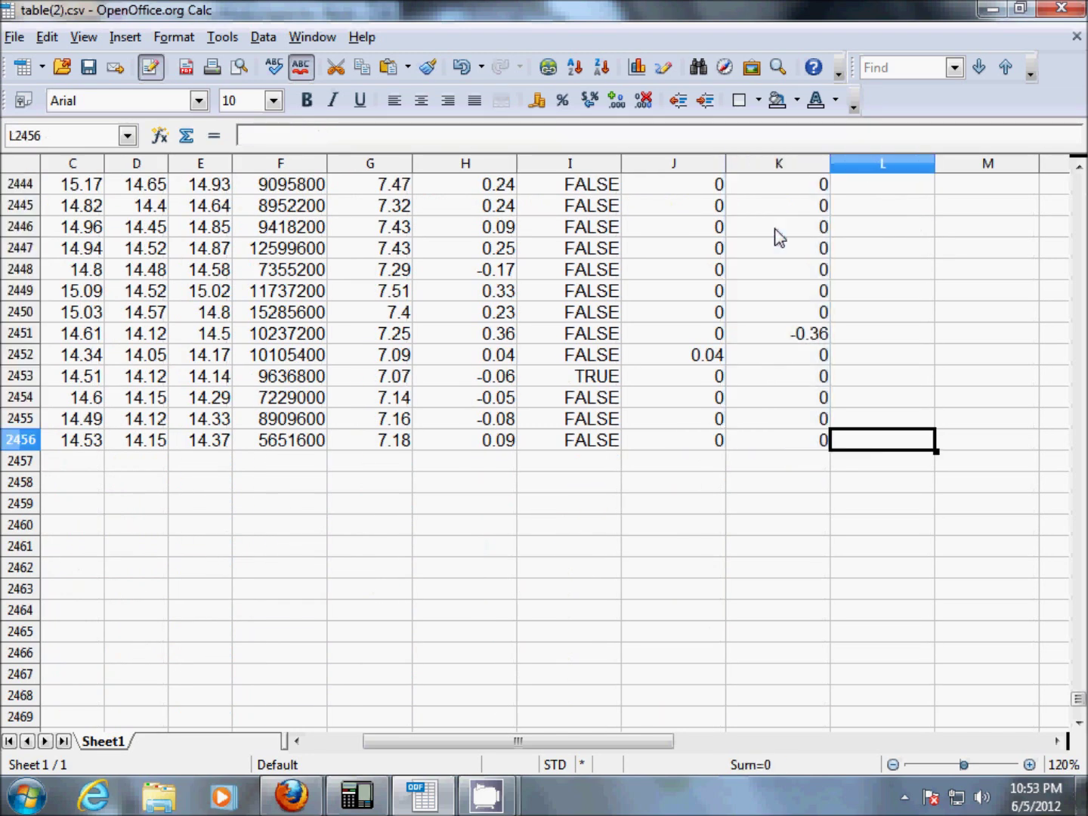
key("ctrl+shift+Up")
key("ctrl+v")
key("Return")
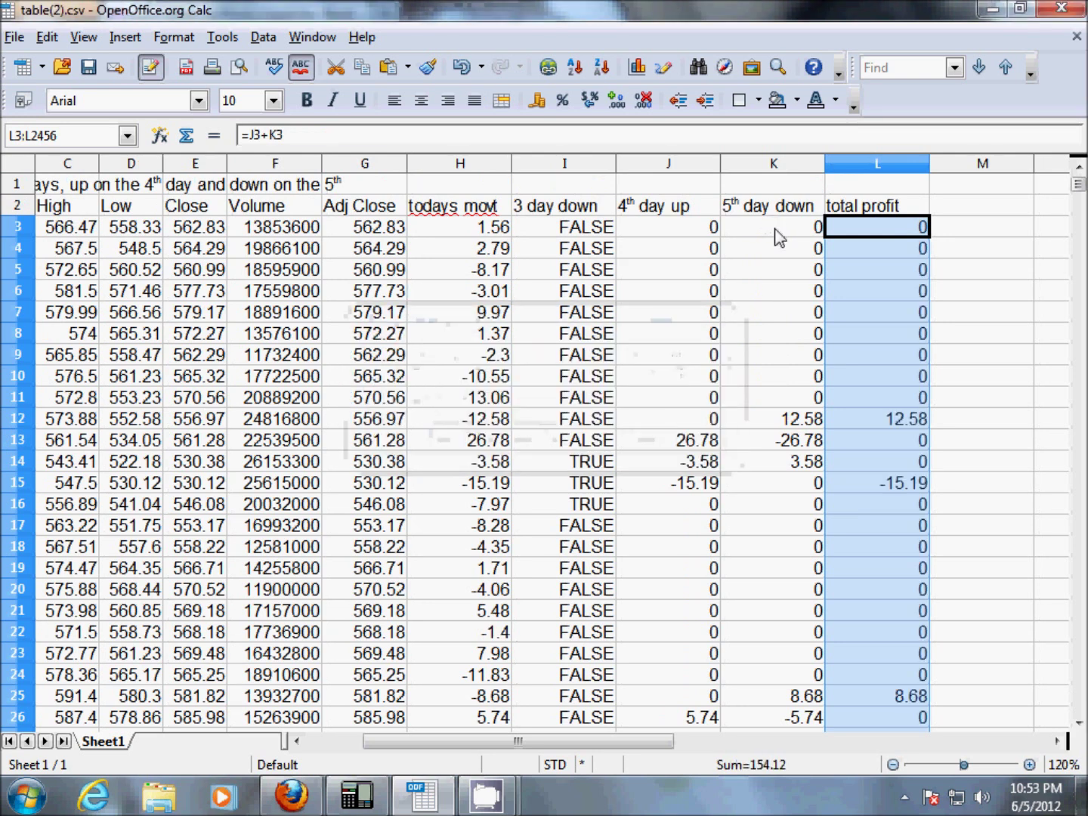
key("Down")
key("Down")
key("Down")
key("Down")
key("Down")
key("Down")
key("Down")
key("Down")
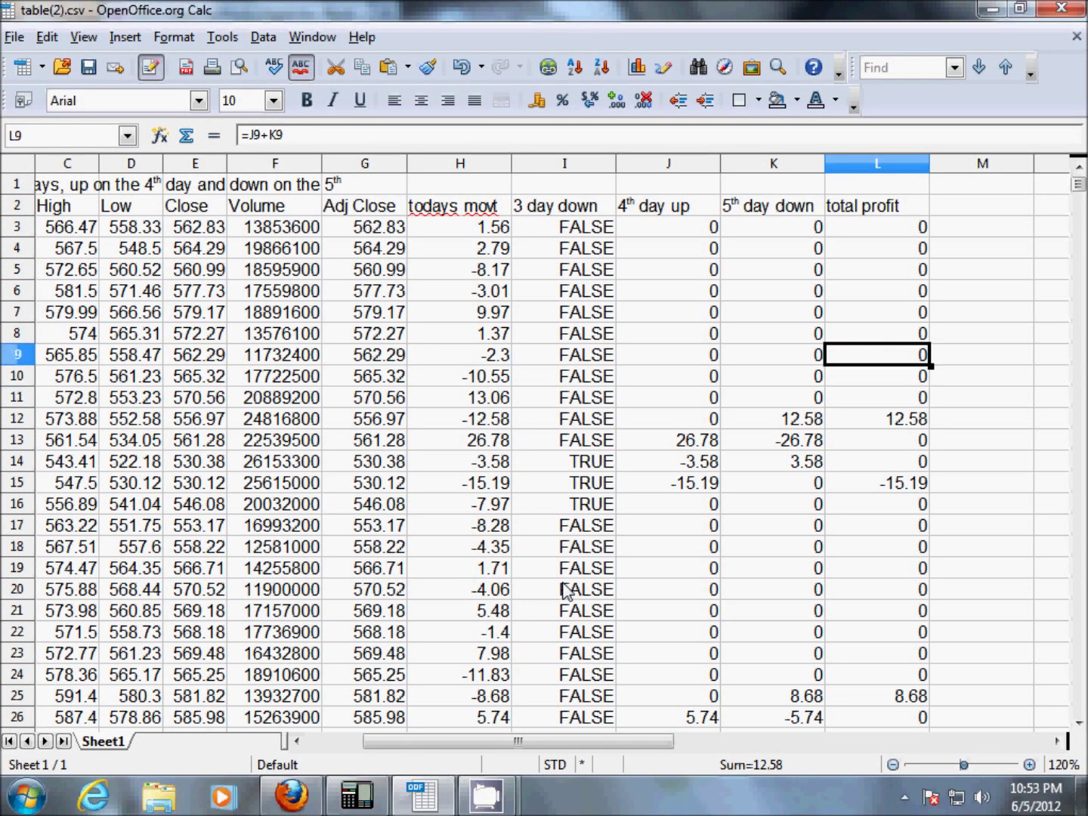
key("Up")
key("Right")
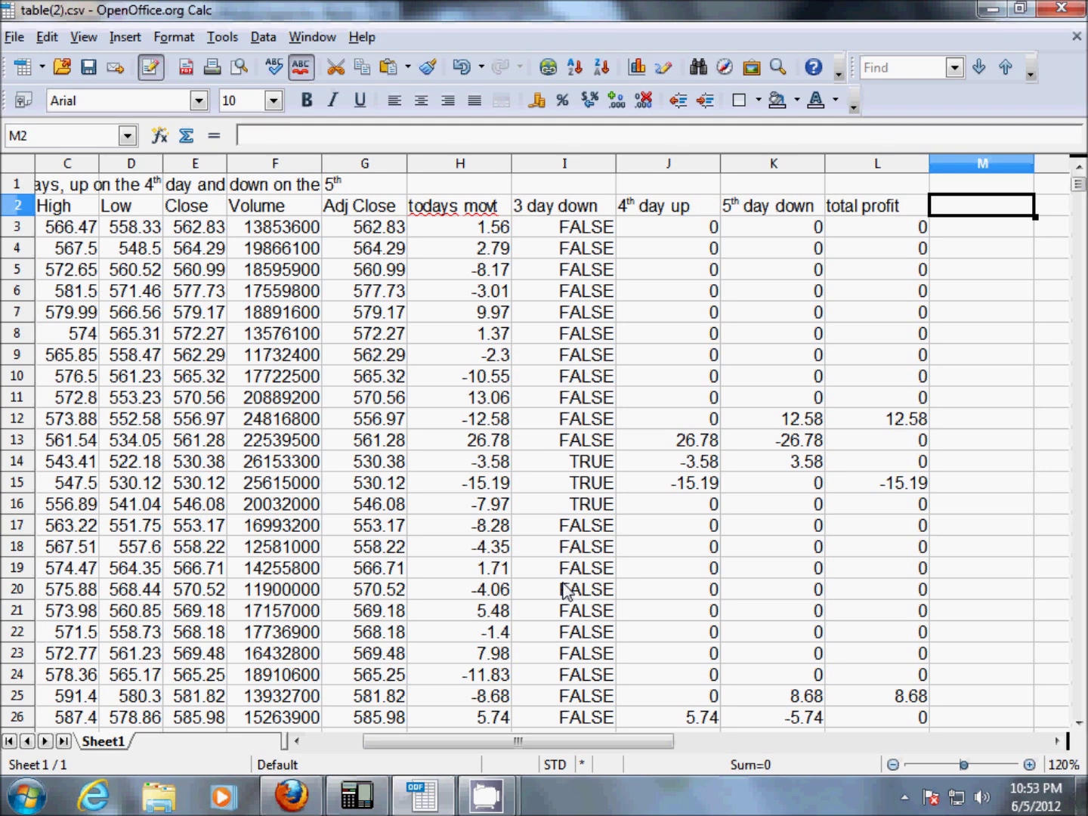
Head column M 'accum' and go to its last data row, M2456.
type("accum")
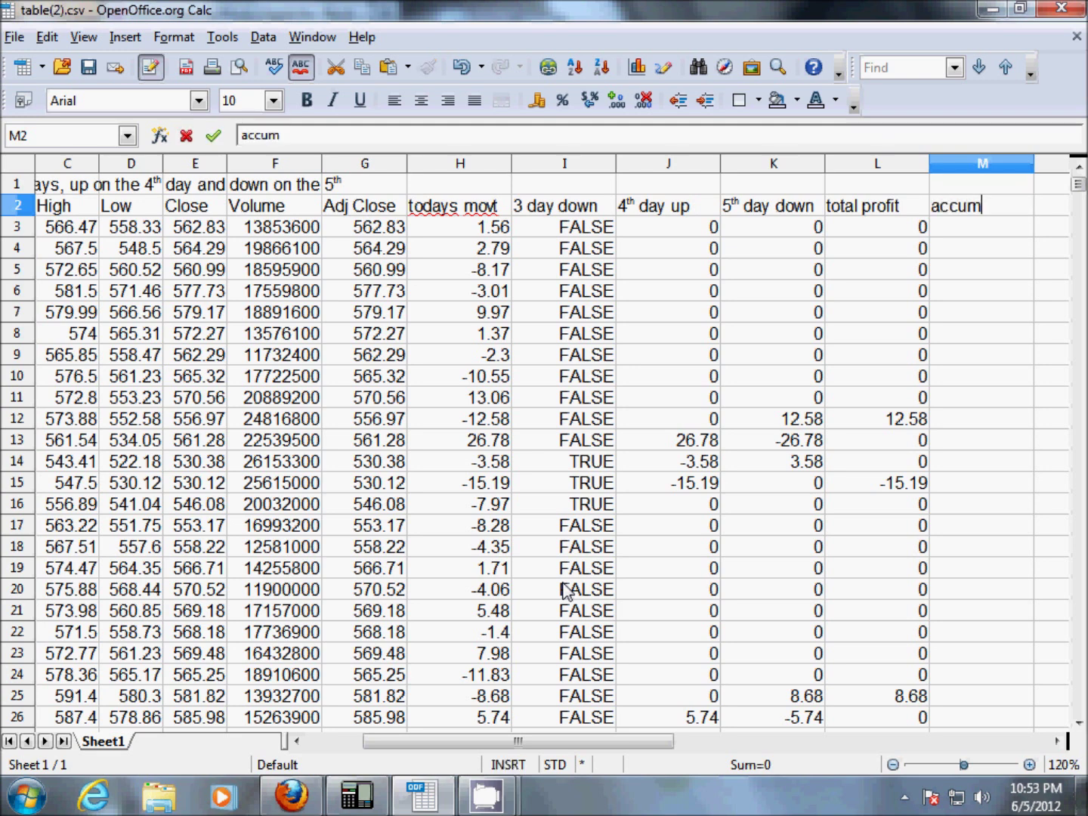
key("Left")
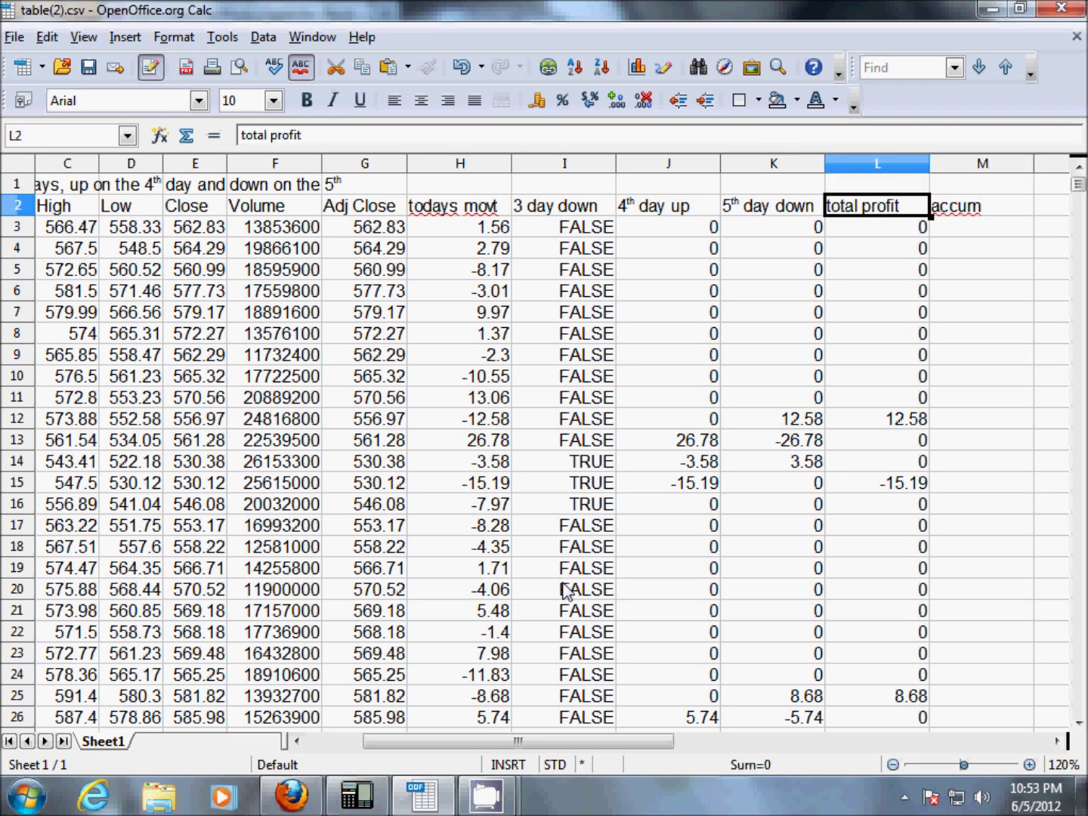
key("ctrl+Down")
key("Right")
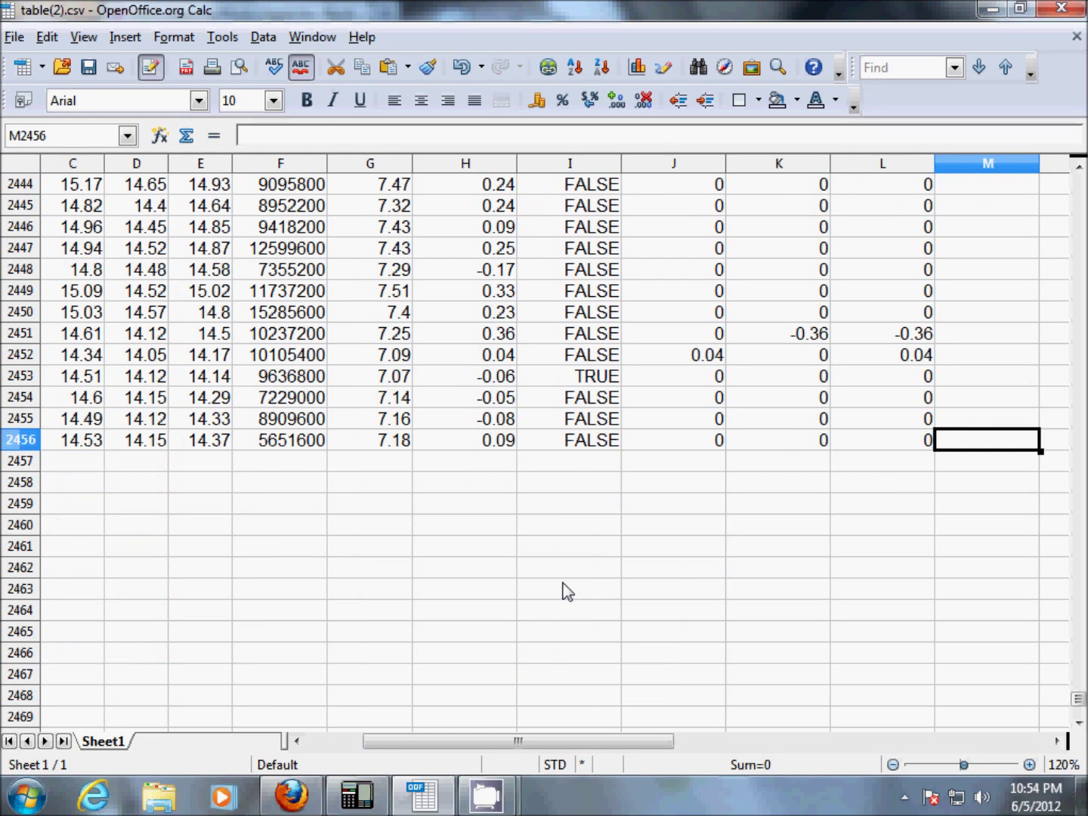
Enter the running-total formula =M2457+L2456 in M2456.
type("=")
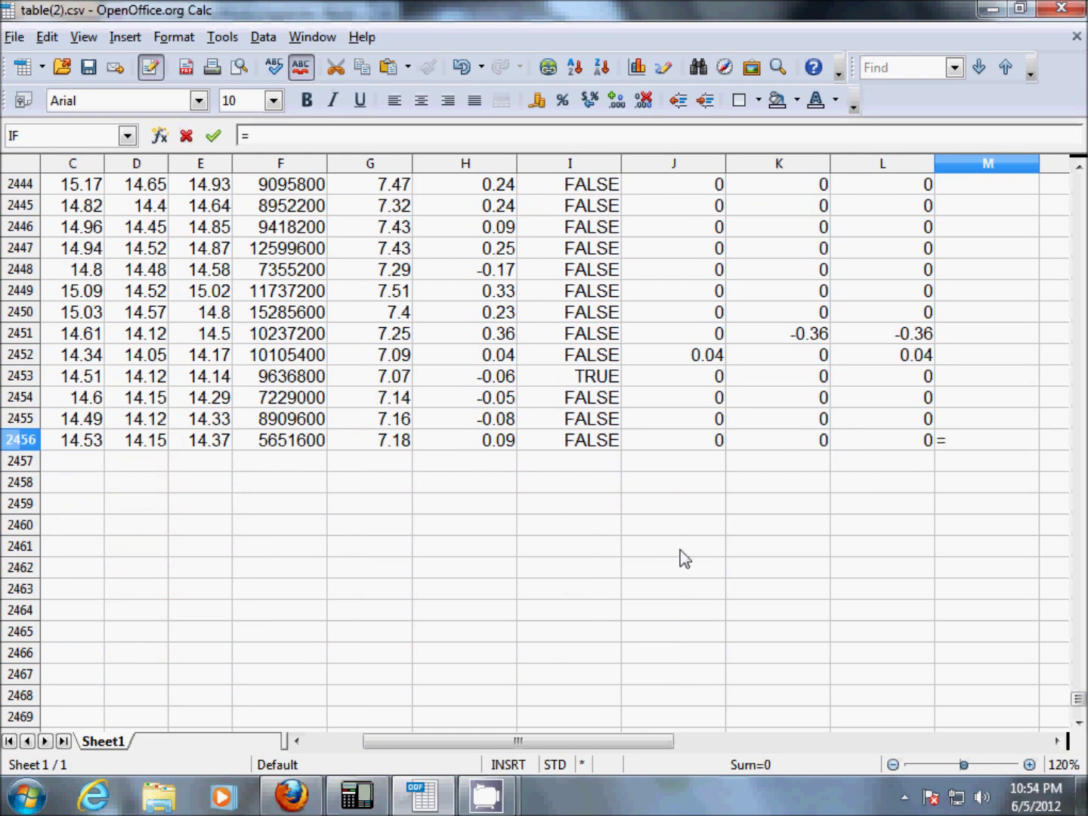
left_click(959, 468)
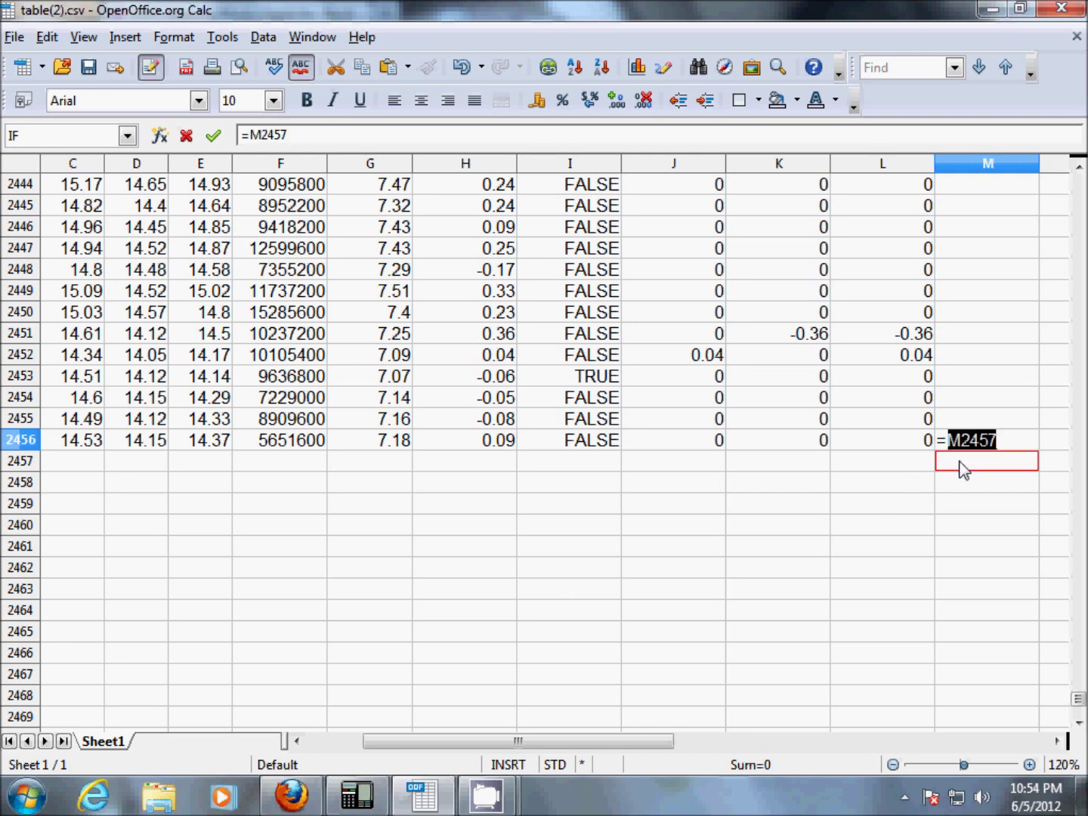
type("+")
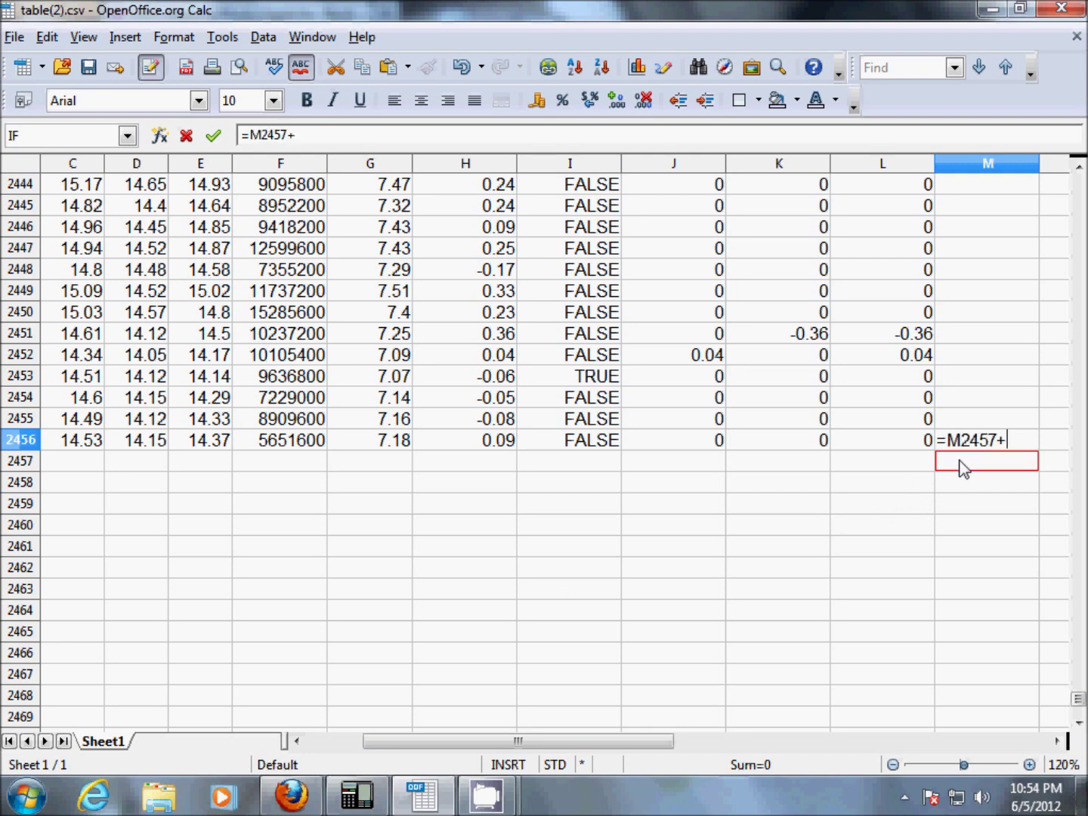
left_click(902, 440)
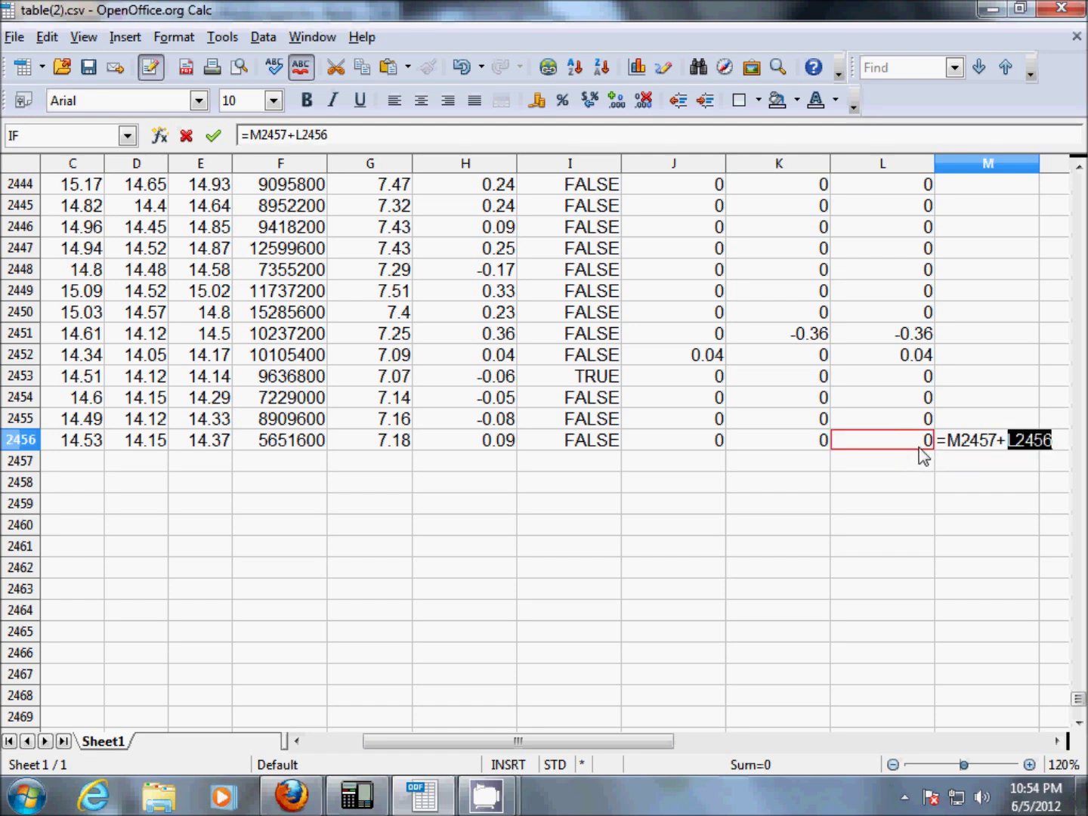
key("Return")
key("Up")
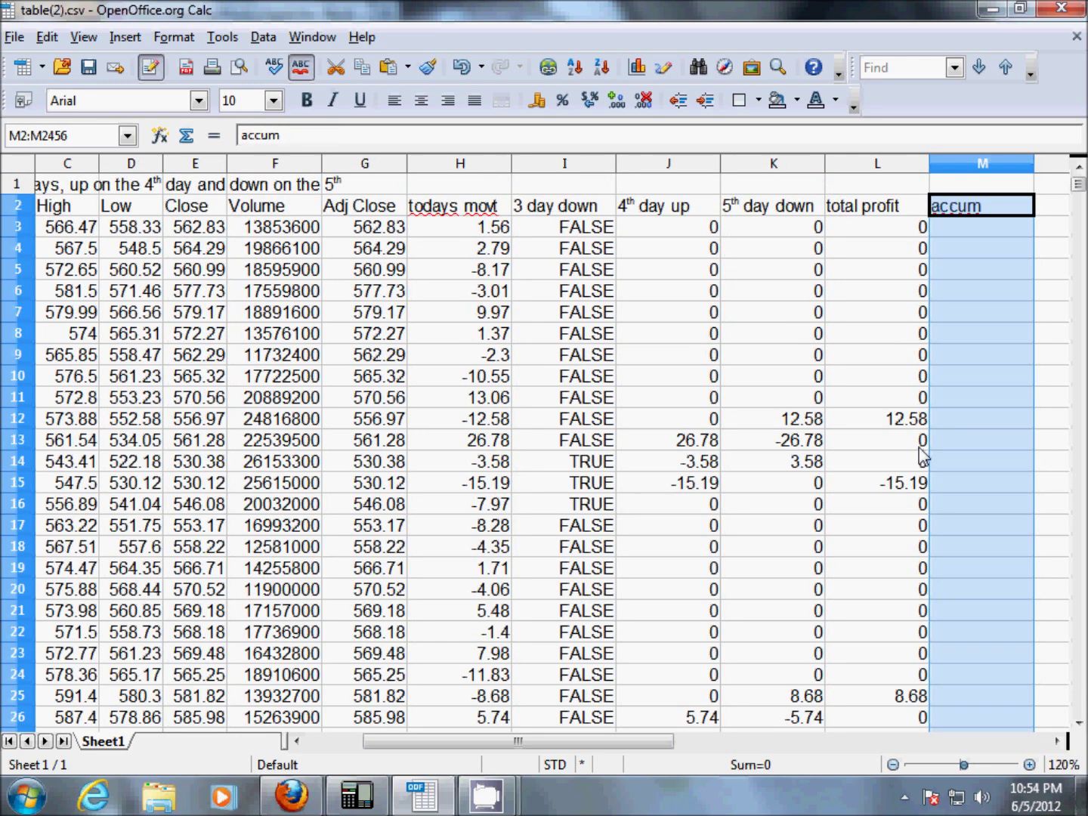
Paste the running-total formula up column M to row 3, confirming the overwrite.
key("shift+Down")
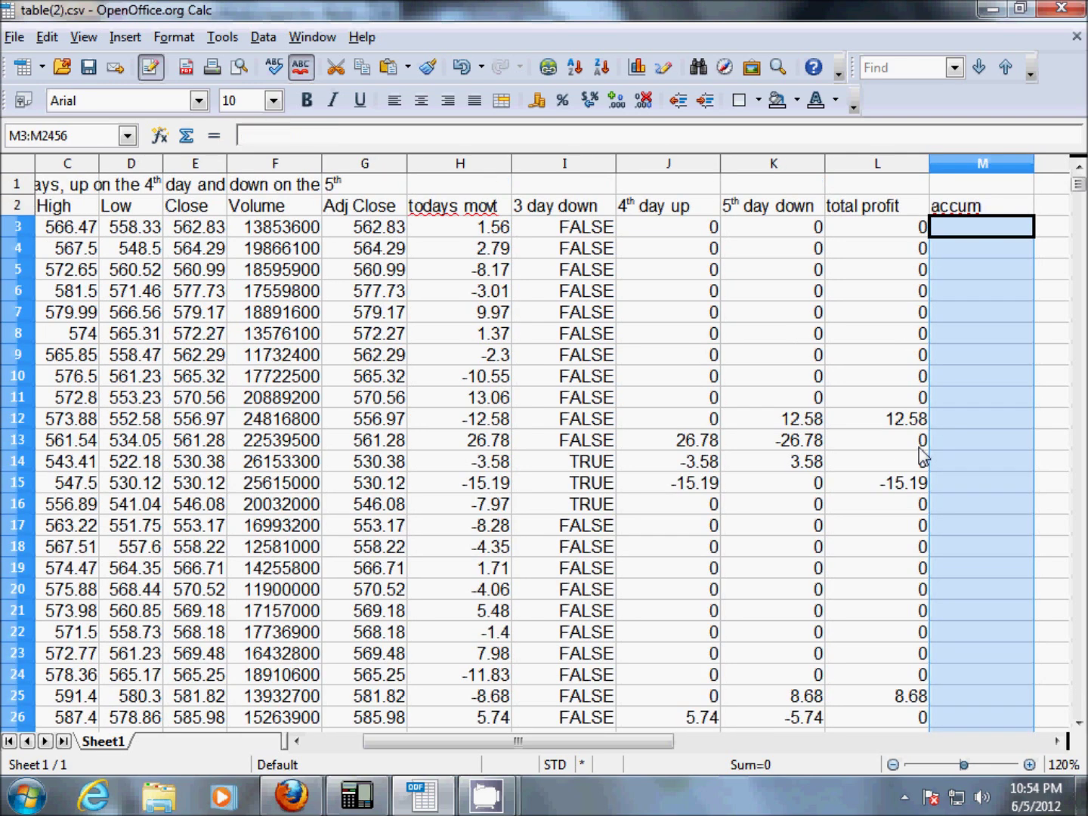
key("ctrl+v")
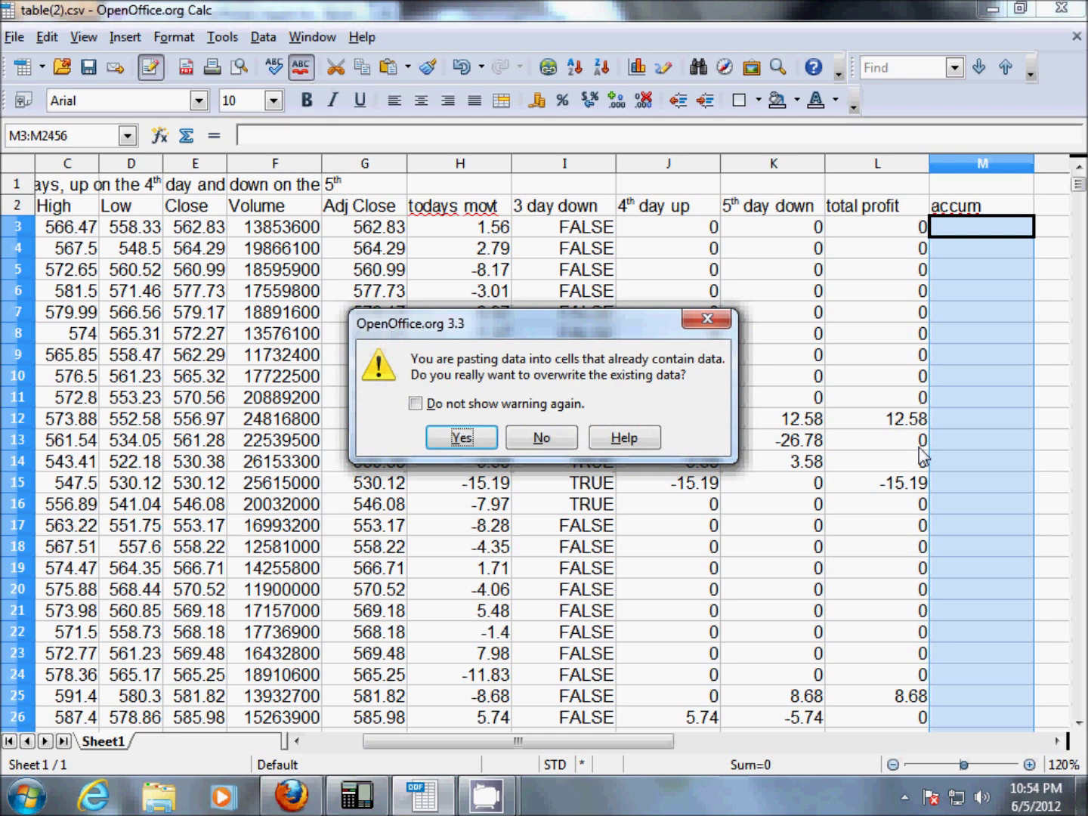
key("Return")
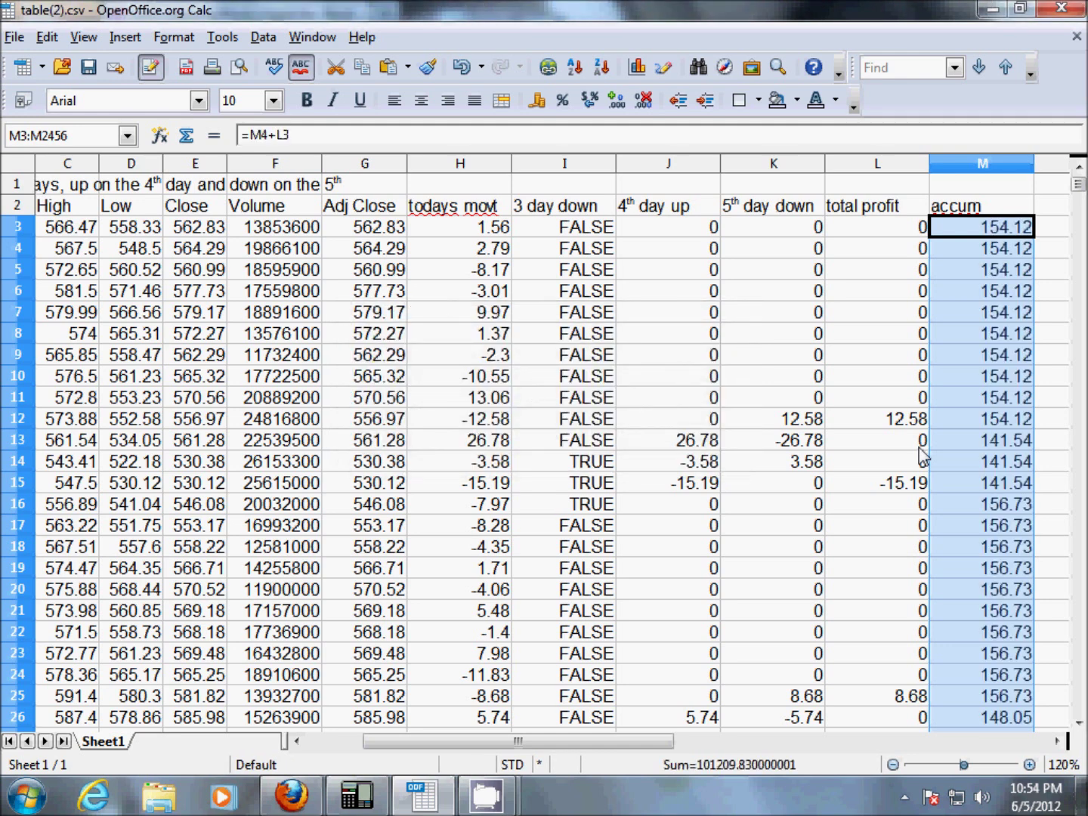
key("Down")
key("Up")
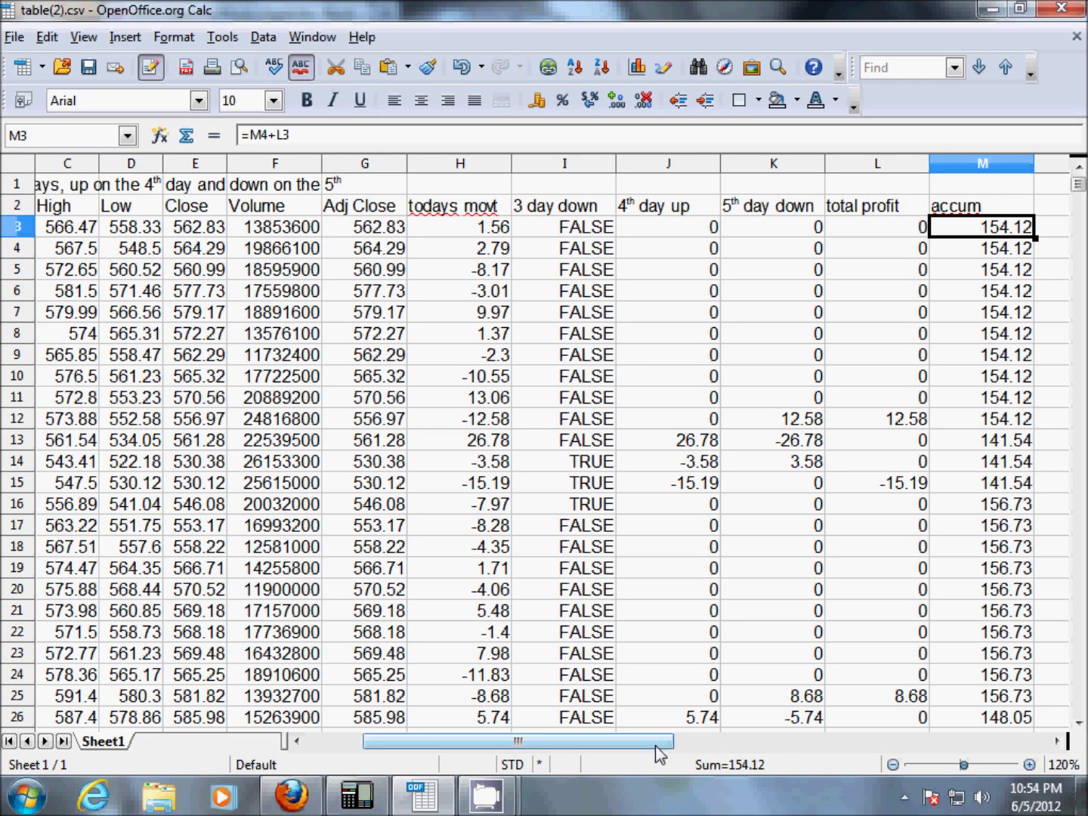
Chart the accum values in column M as a default column chart.
key("ctrl+shift+Down")
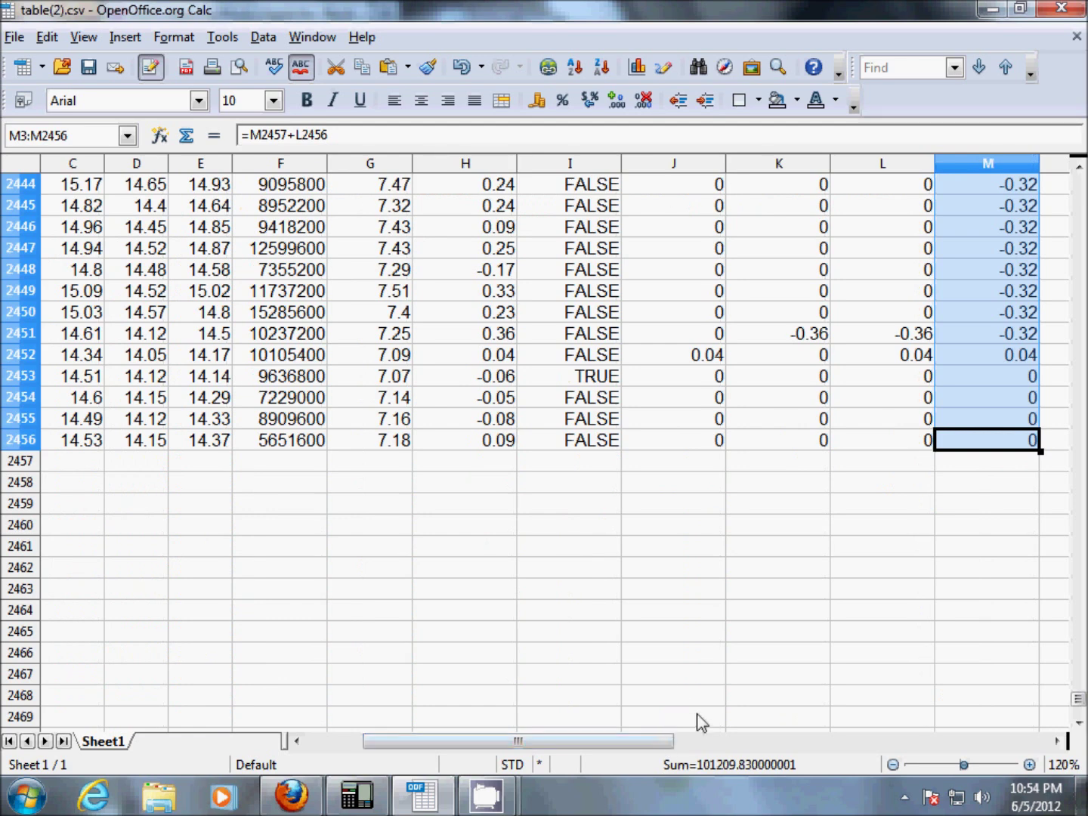
left_click(639, 68)
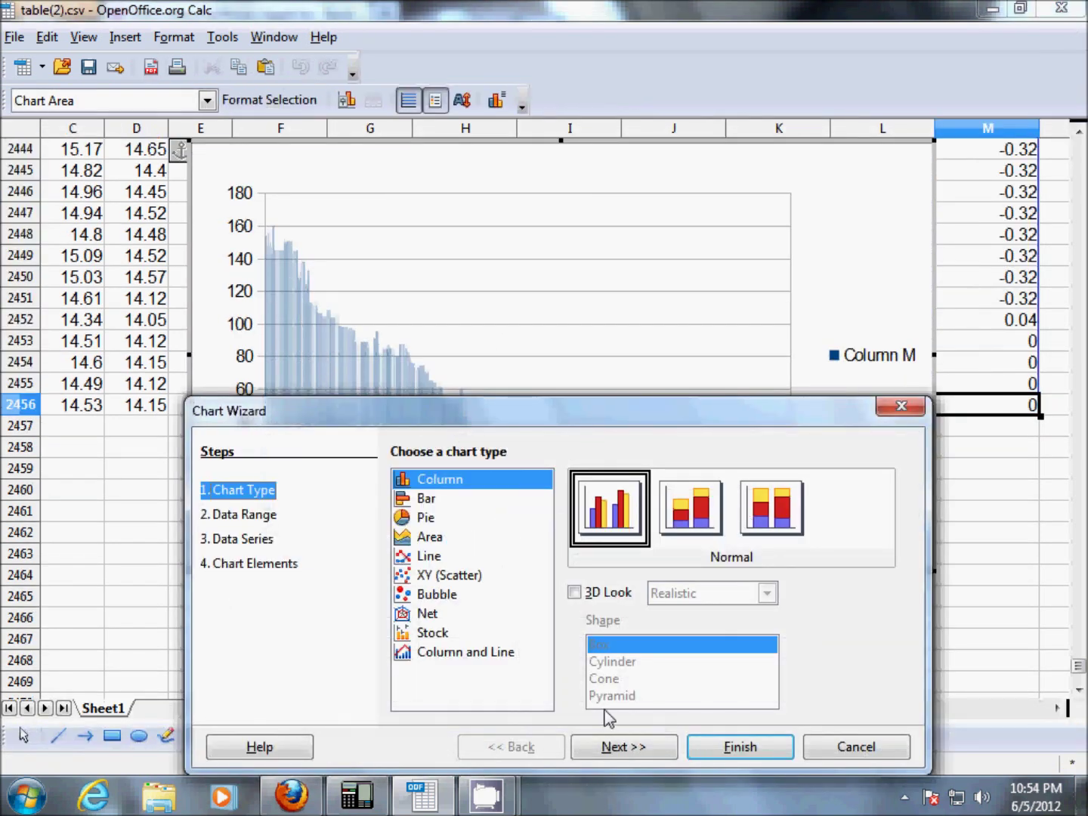
left_click(745, 749)
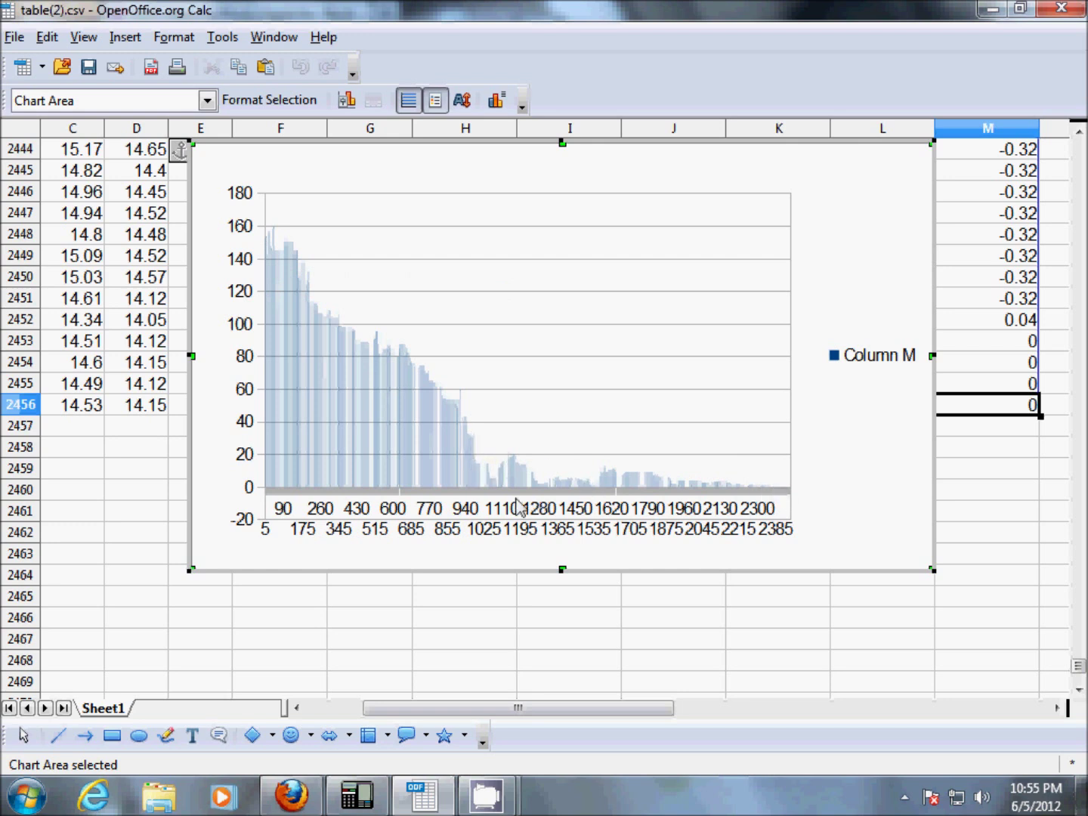
mouse_move(491, 491)
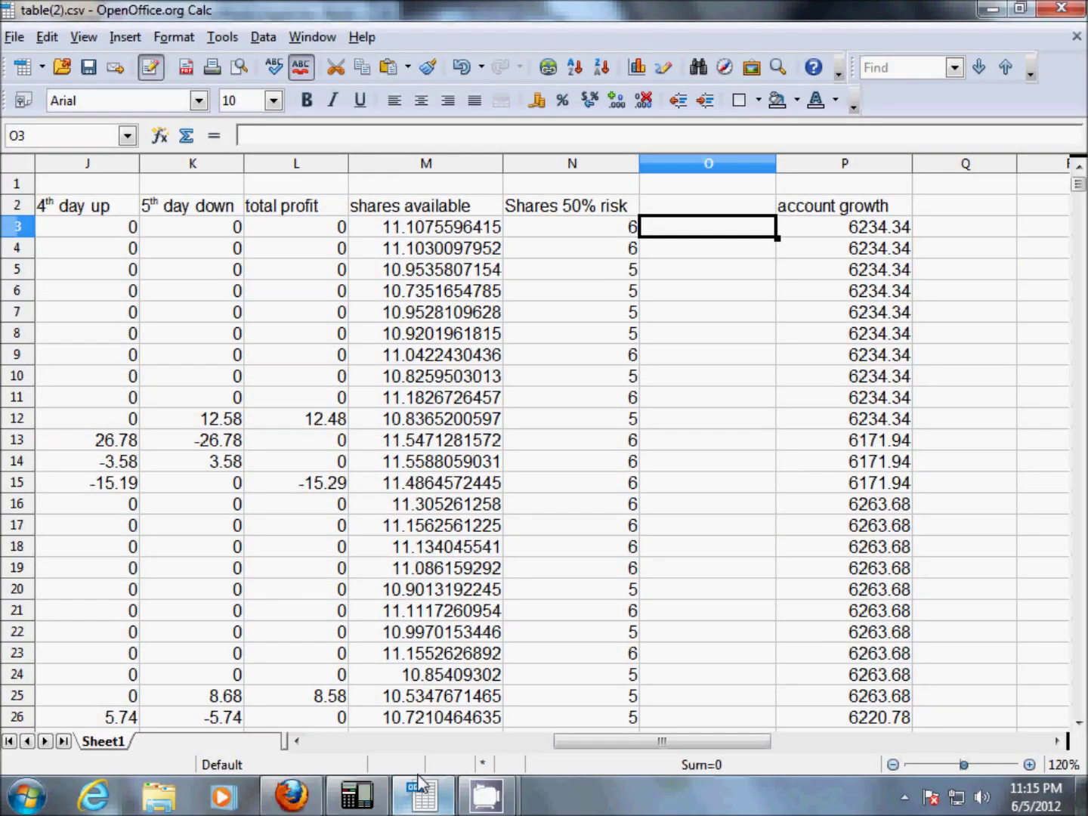
Edit the 0.1 fee in L3's =IF(J3+K3=0;0;J3+K3-0.1) formula and commit it.
key("Left")
key("Left")
key("Left")
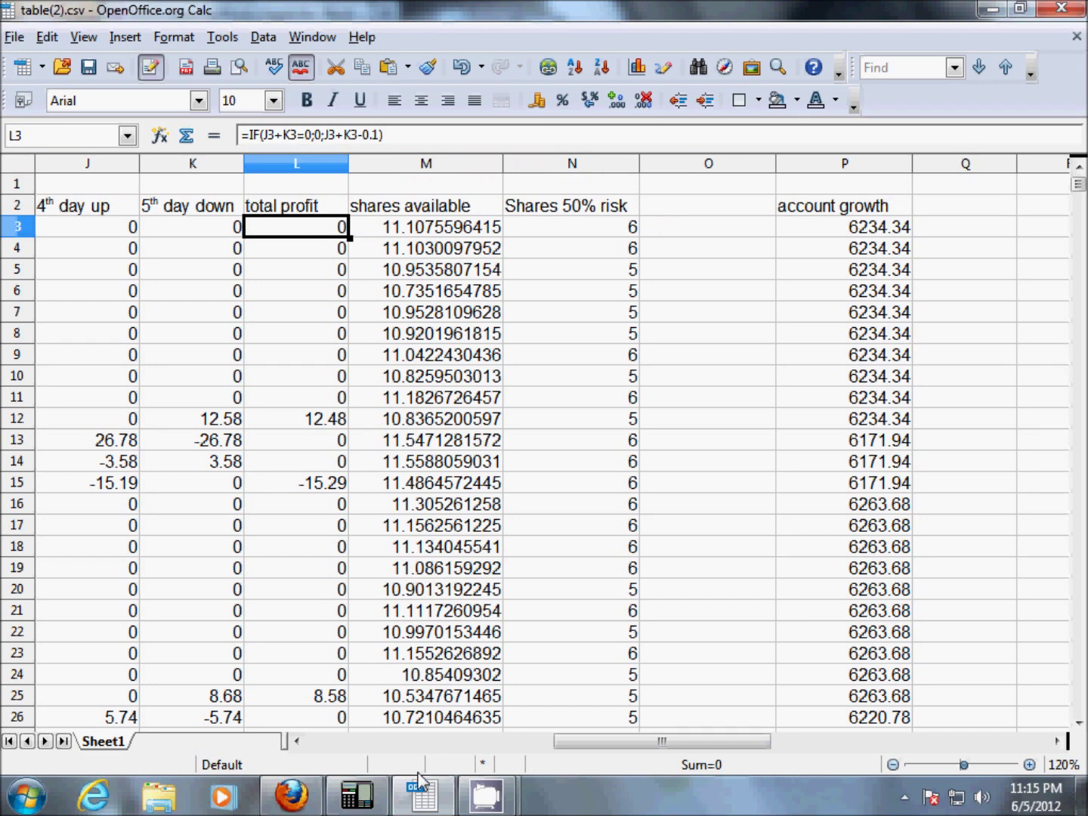
left_click(379, 134)
mouse_move(364, 135)
left_mouse_down()
mouse_move(378, 136)
mouse_move(366, 141)
left_mouse_up()
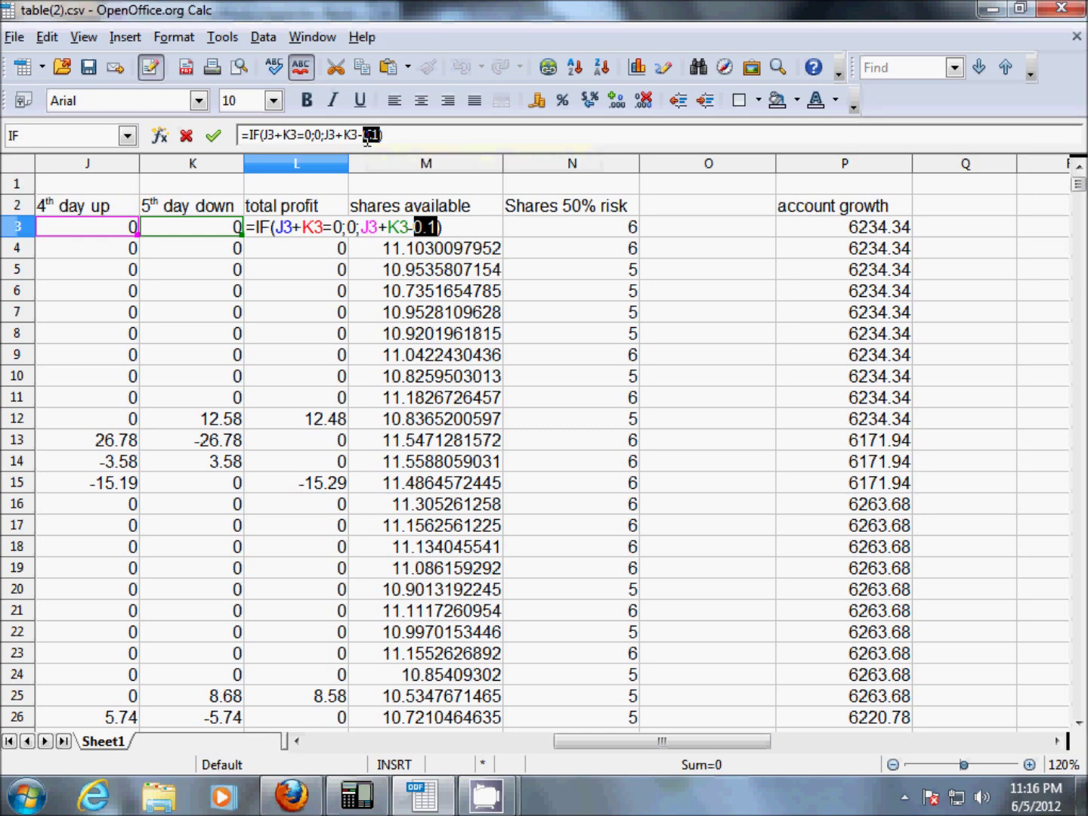
key("Return")
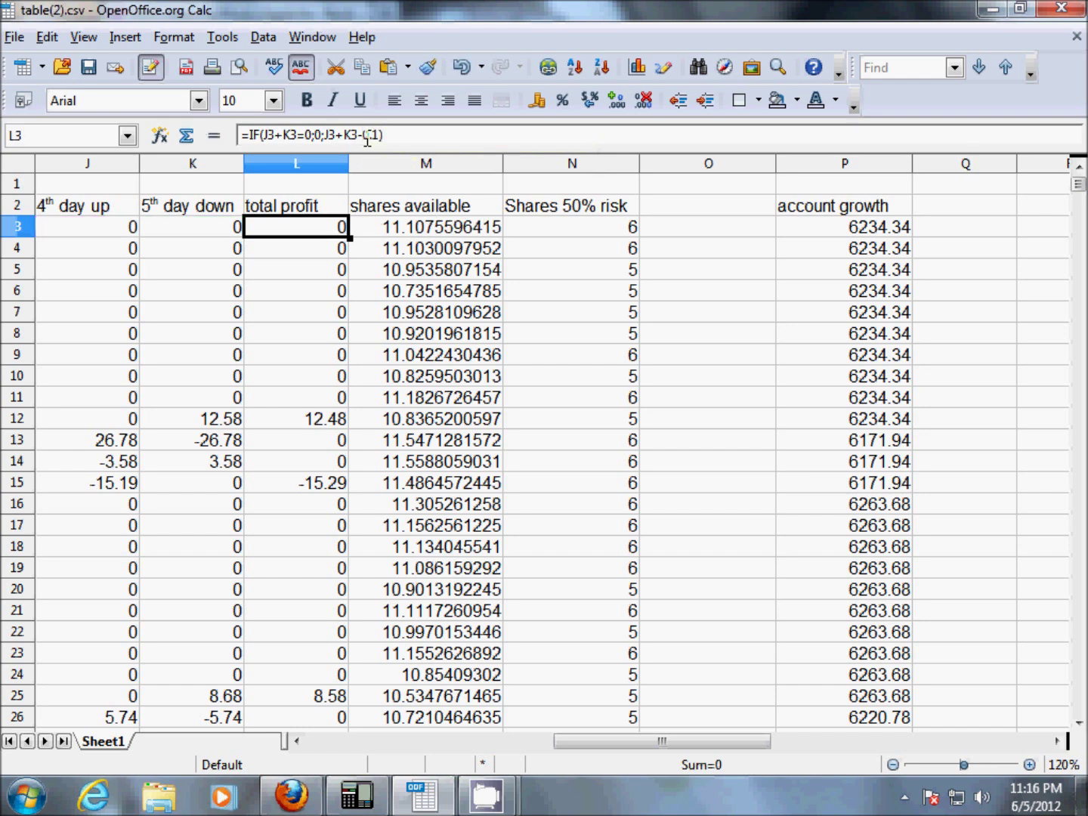
key("Right")
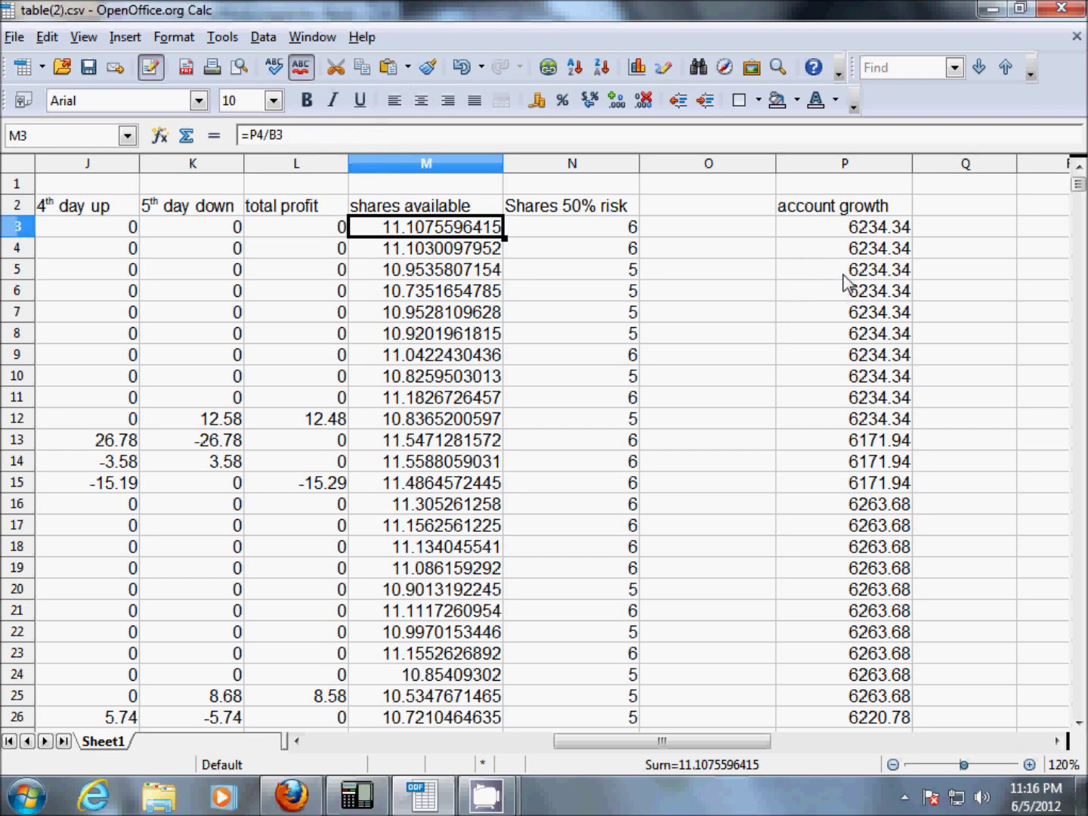
left_click(835, 273)
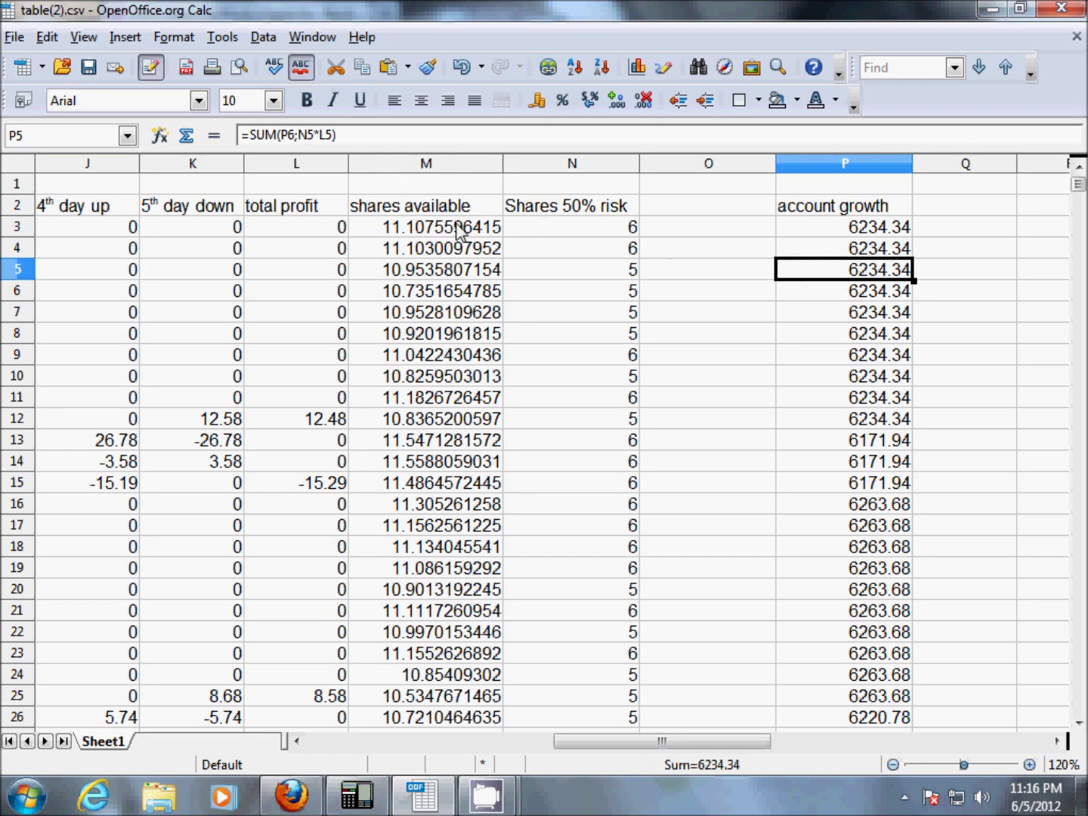
left_click(436, 231)
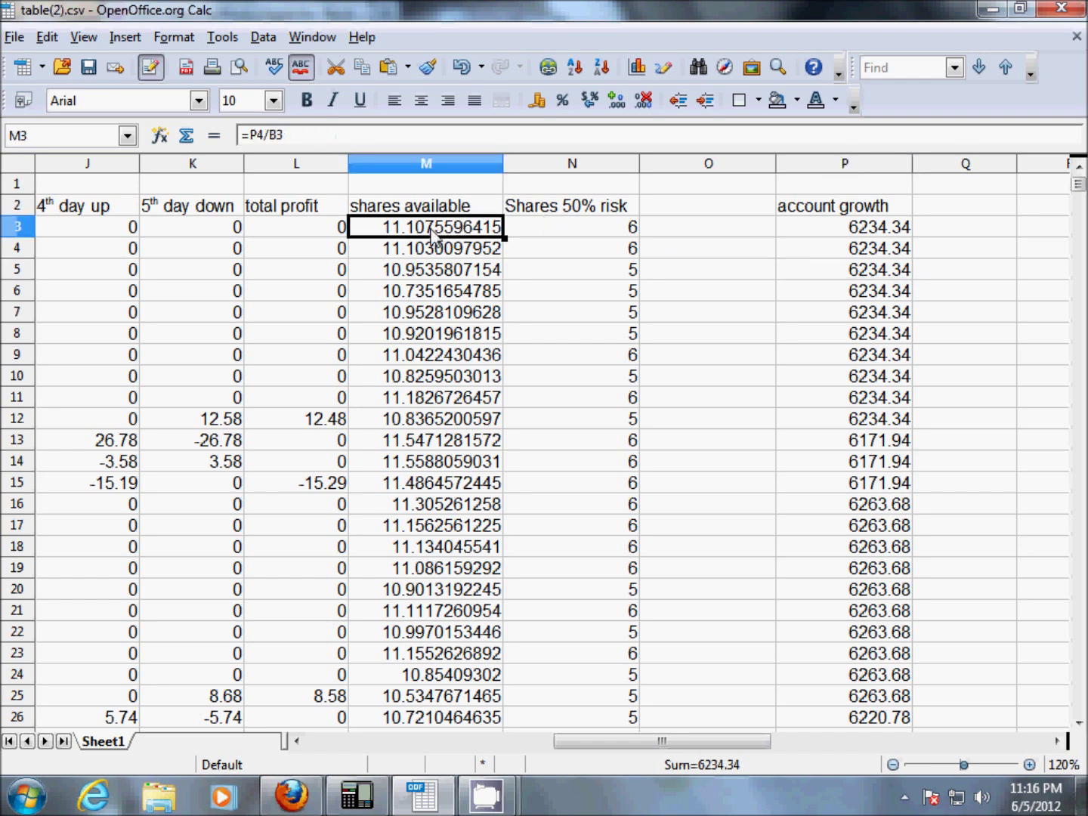
left_click(568, 231)
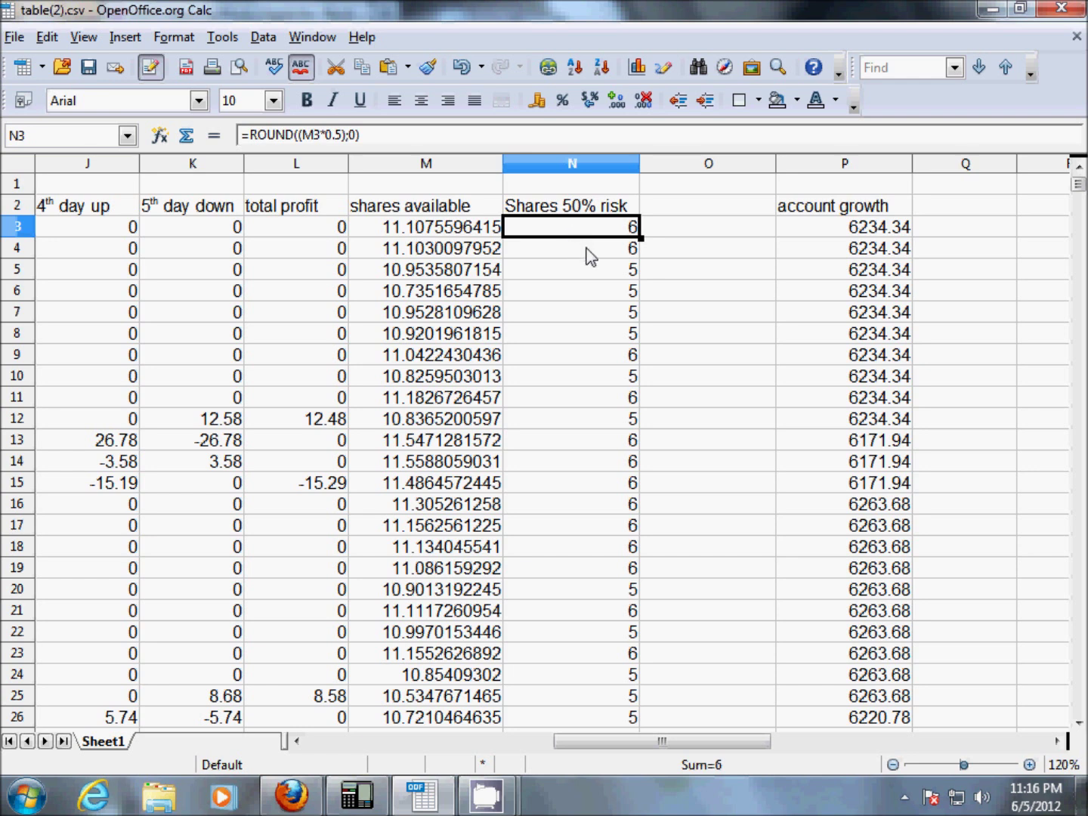
left_click(865, 252)
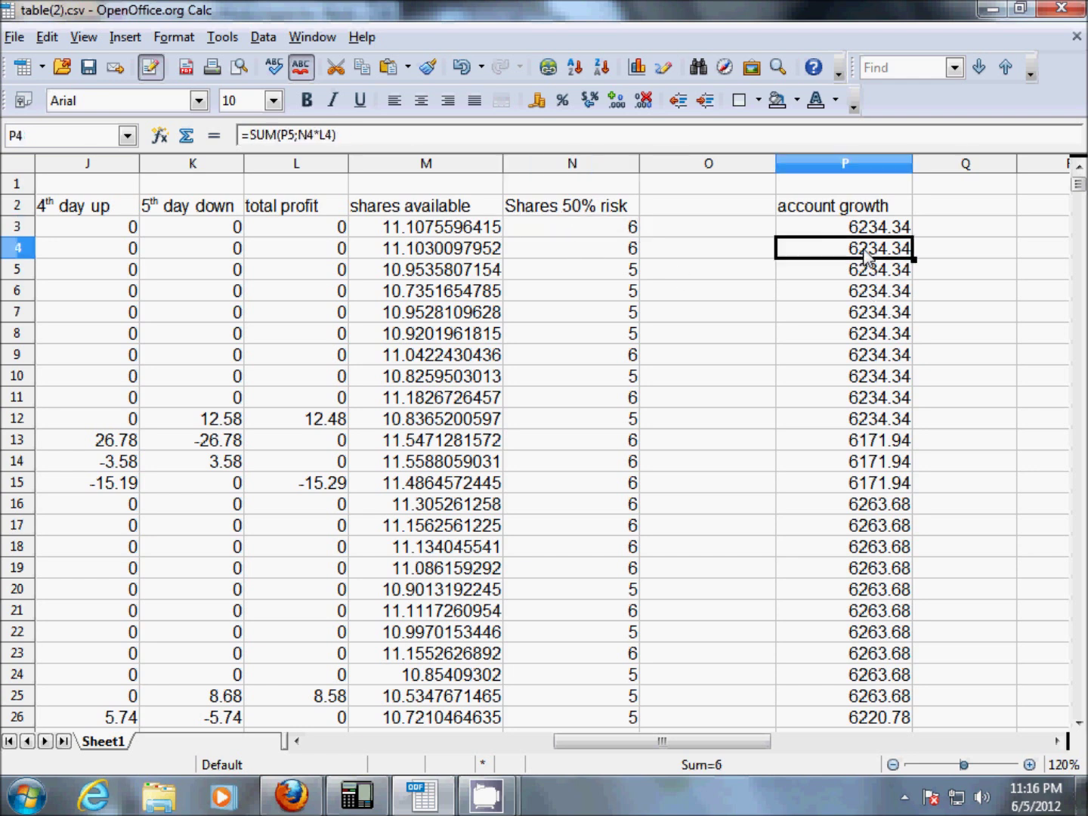
left_click(572, 235)
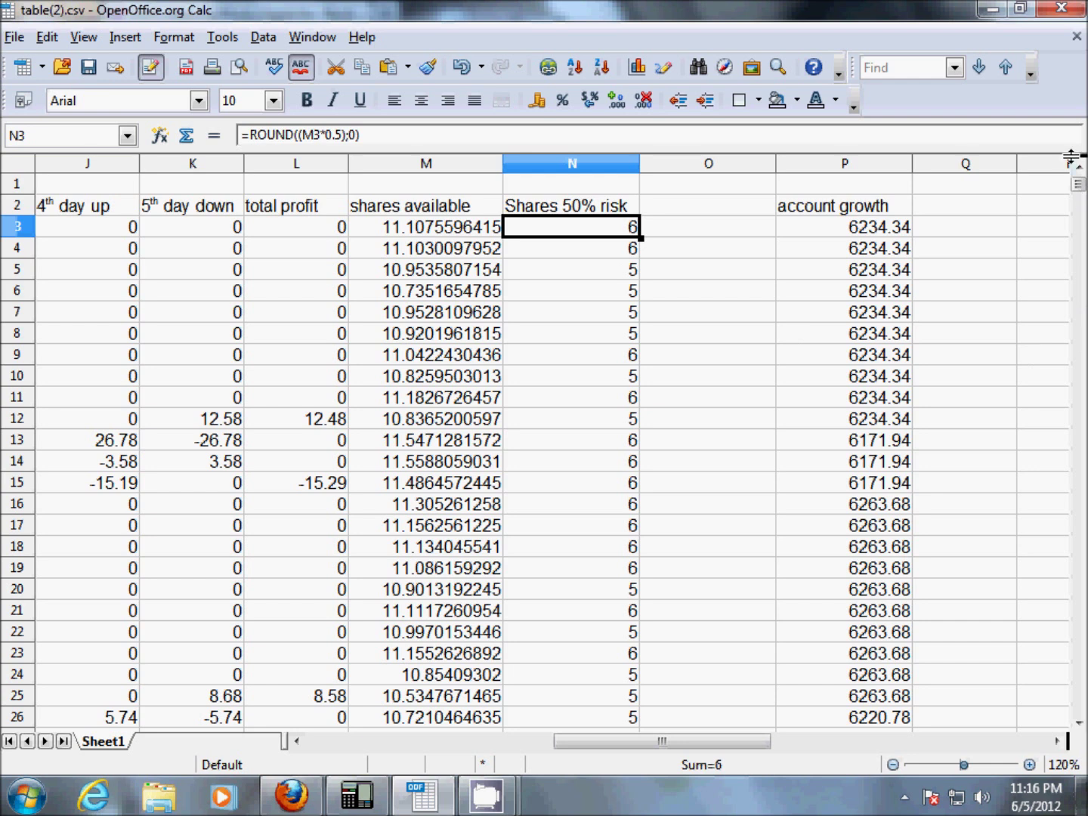
key("Left")
key("Right")
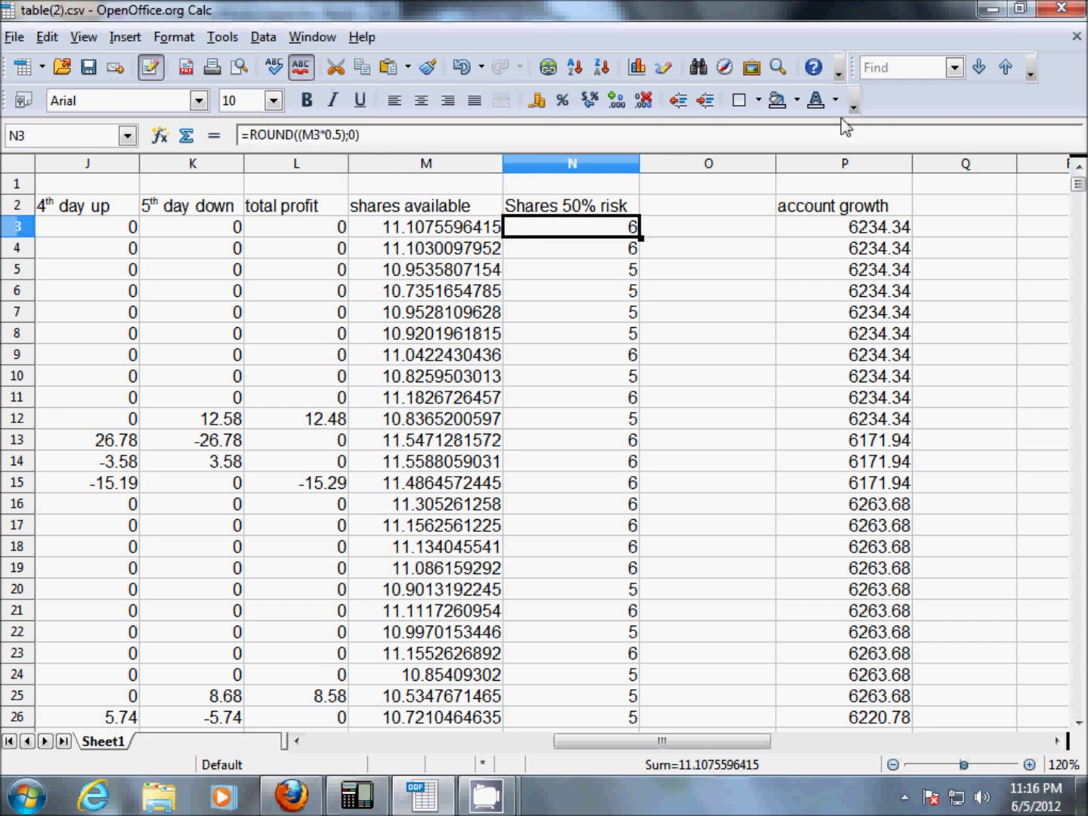
key("Left")
key("Right")
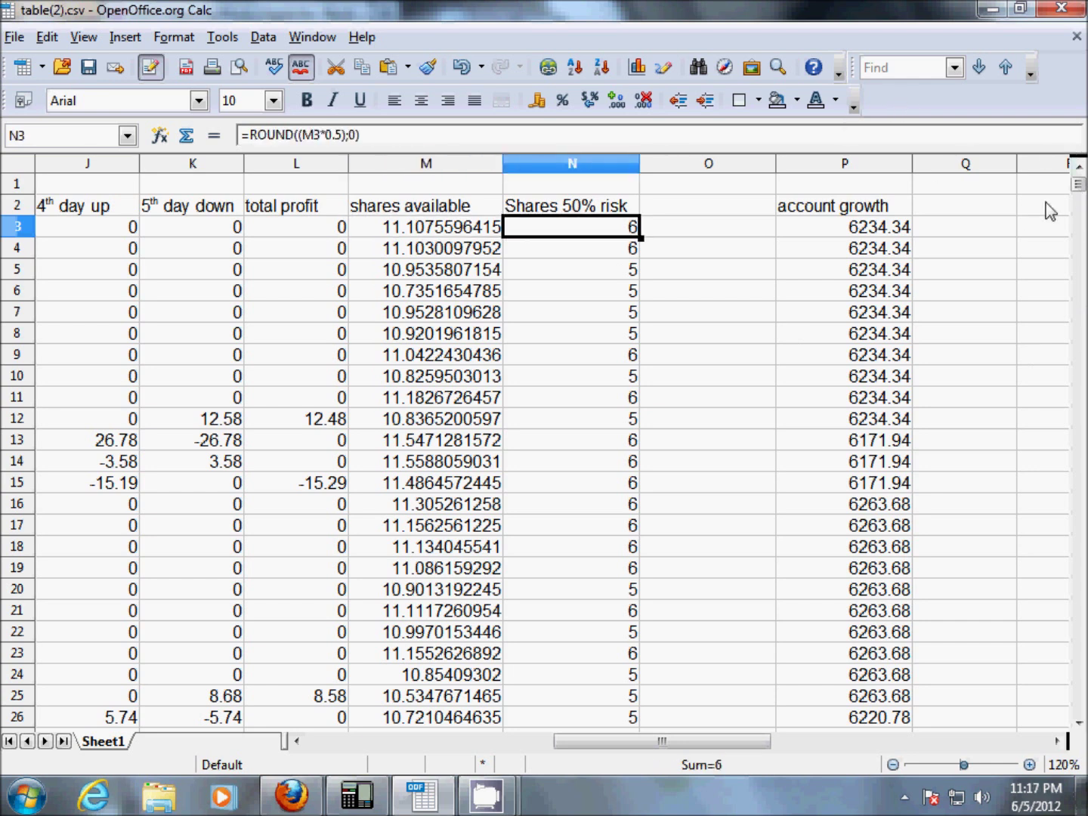
left_click_drag(1081, 193, 1048, 699)
scroll(876, 572, "down", 11)
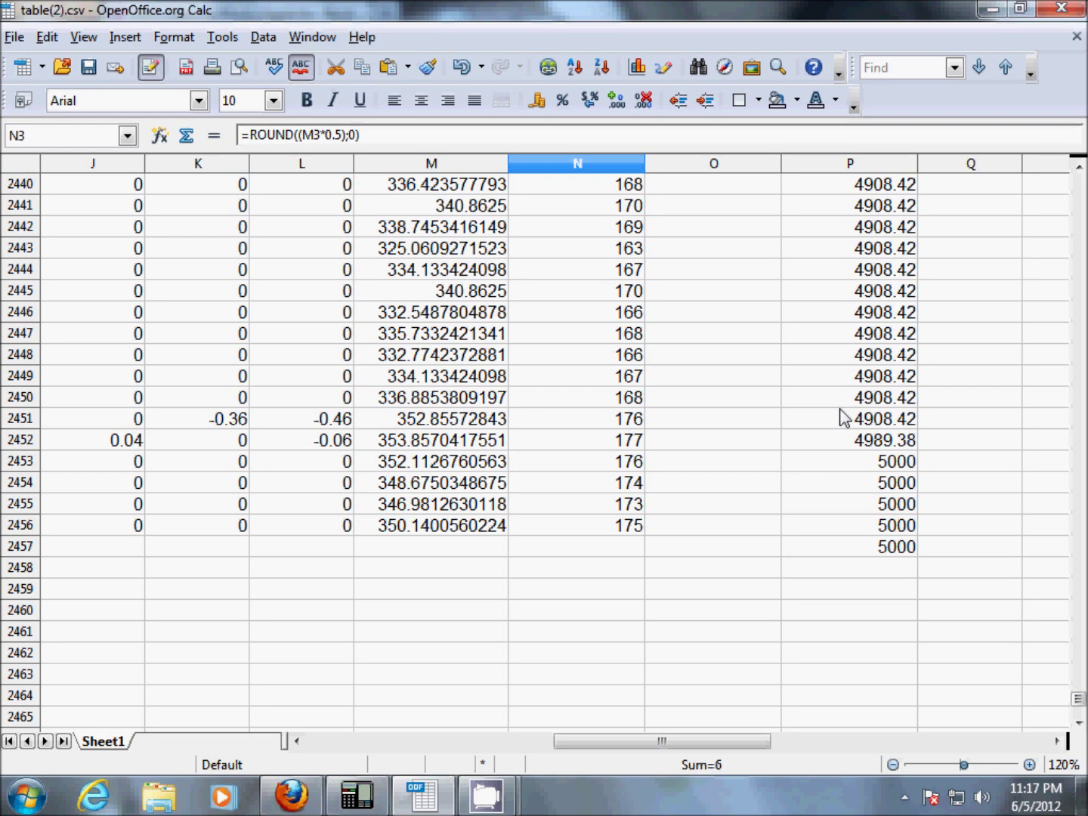
Chart the account growth values P2:P2457 as a default column chart.
left_click(895, 555)
key("shift+Up")
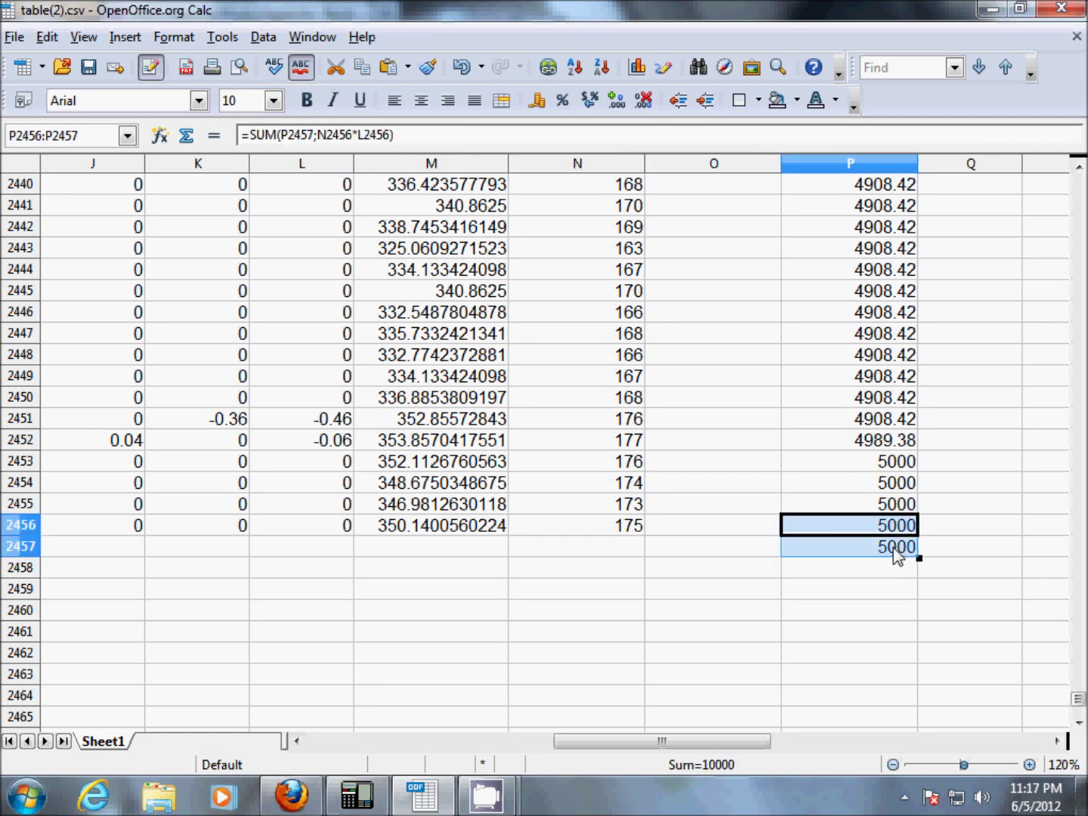
key("ctrl+shift+Up")
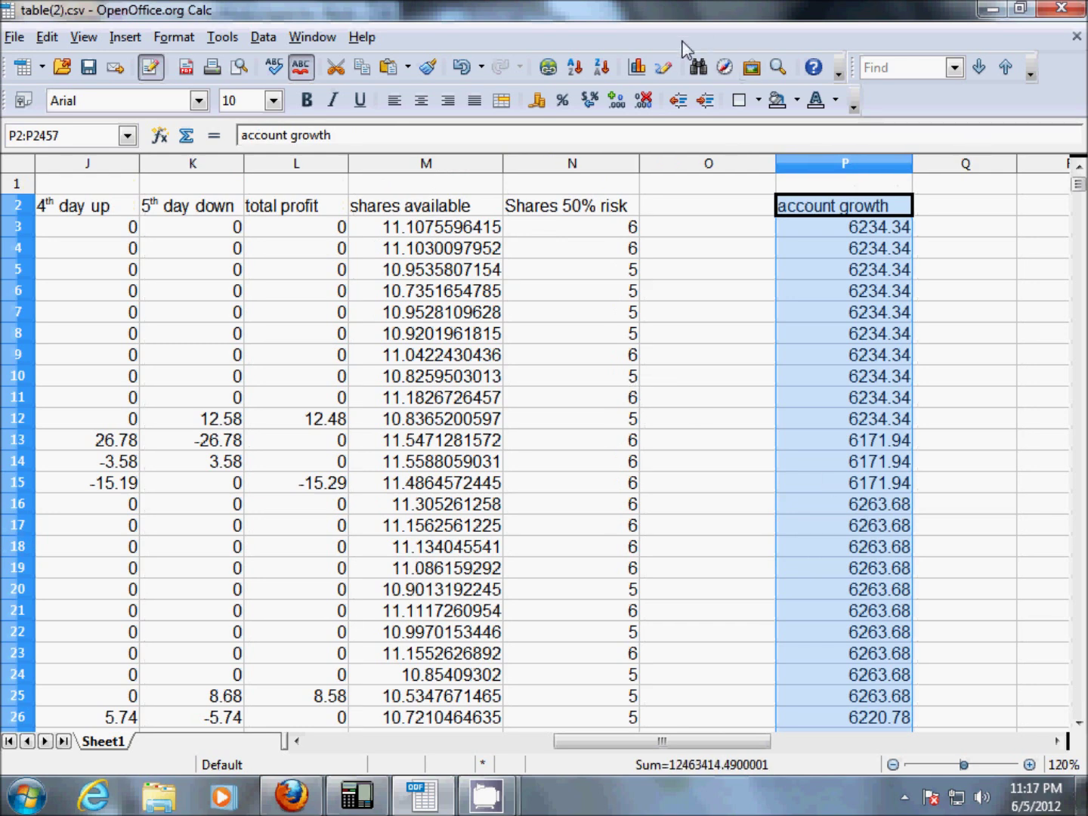
left_click(637, 66)
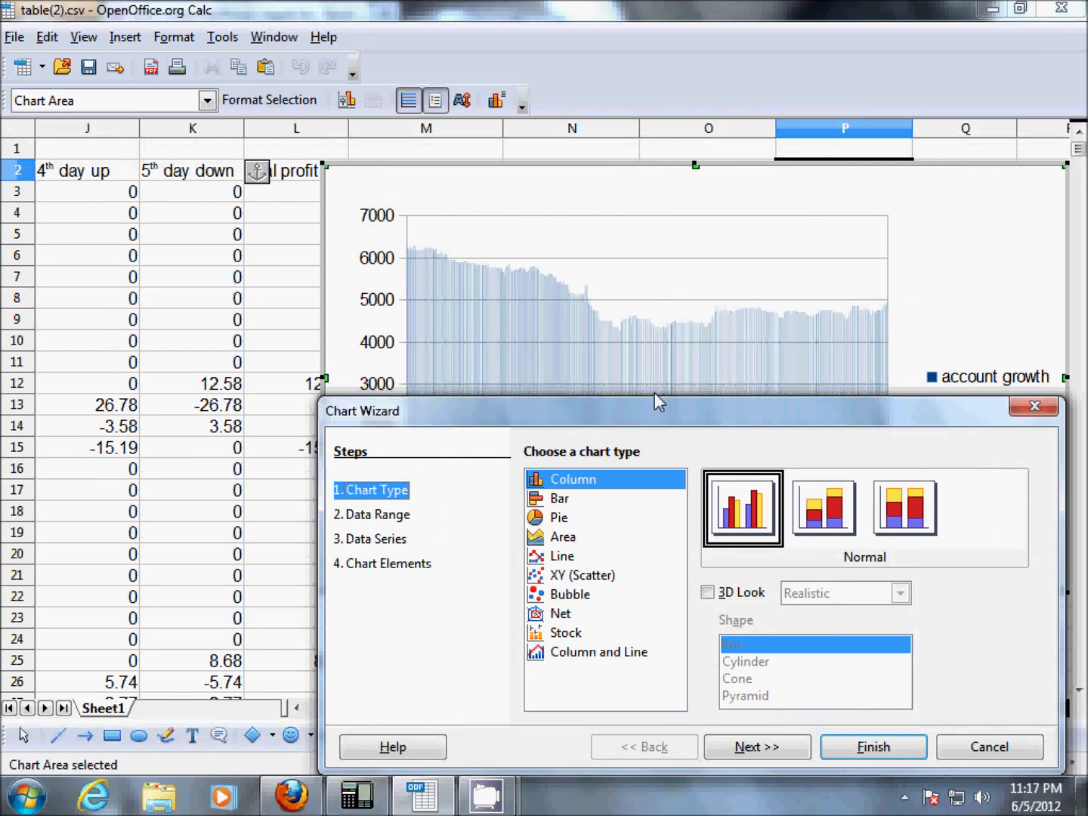
left_click(858, 747)
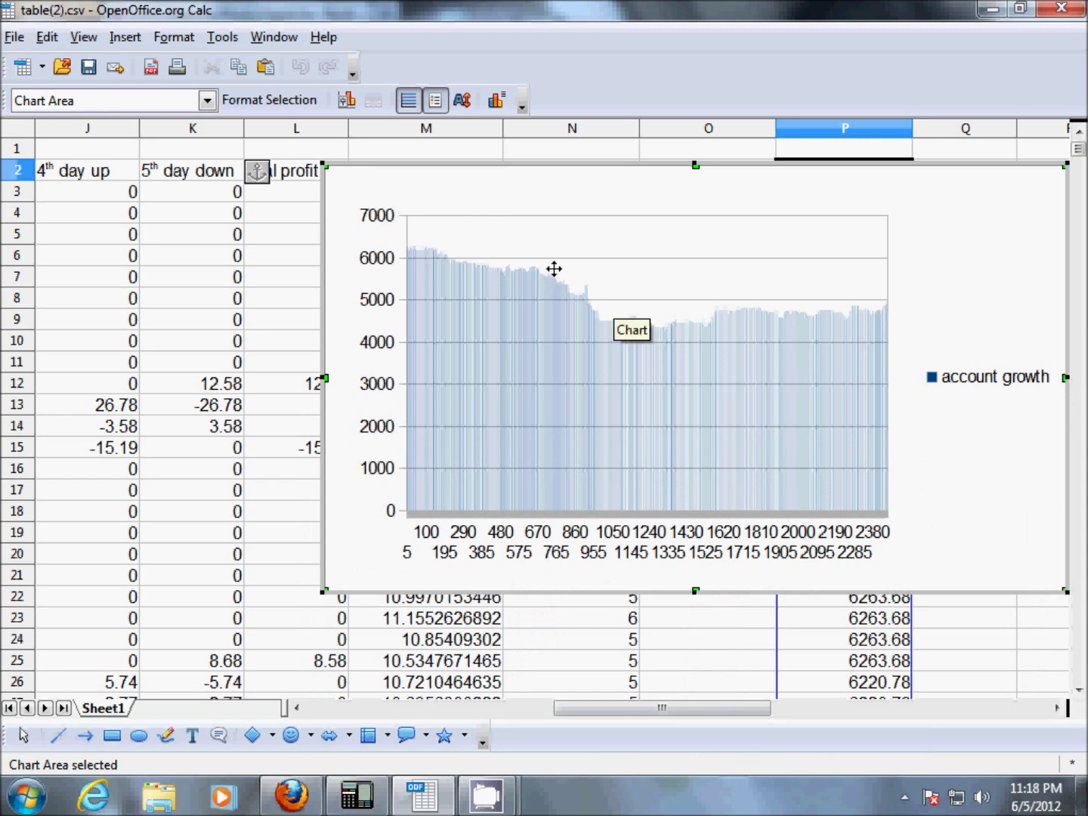
mouse_move(518, 297)
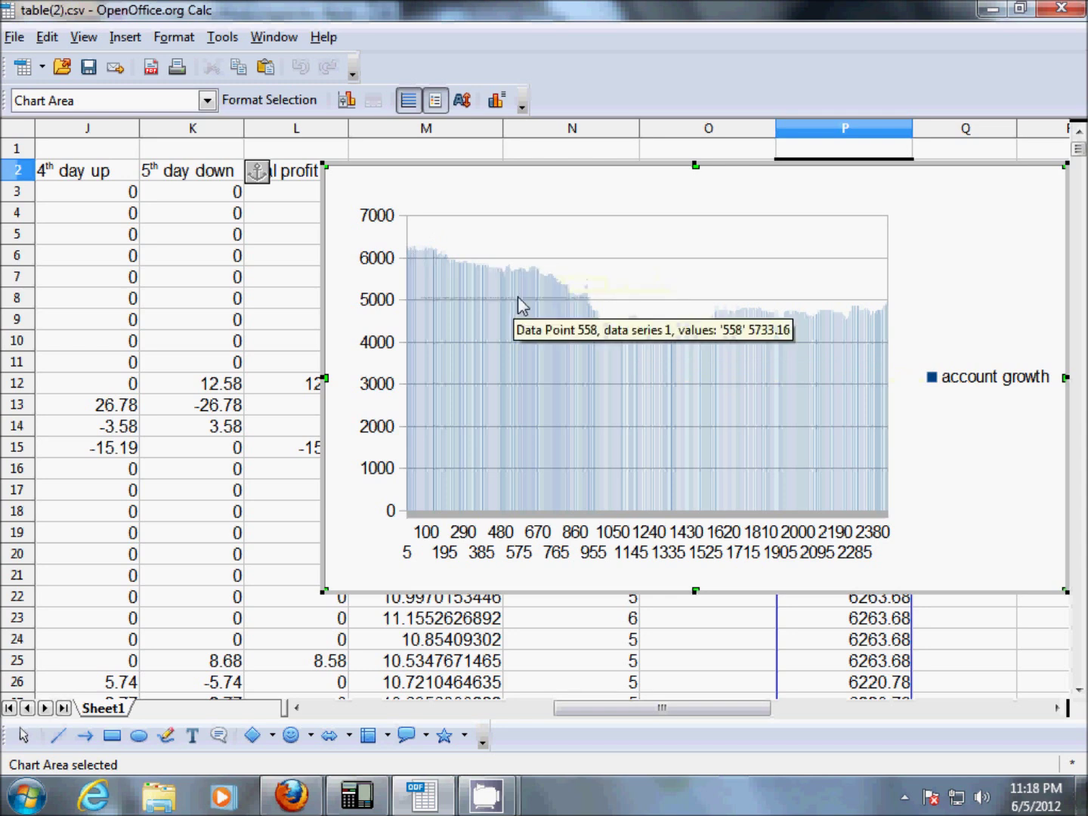